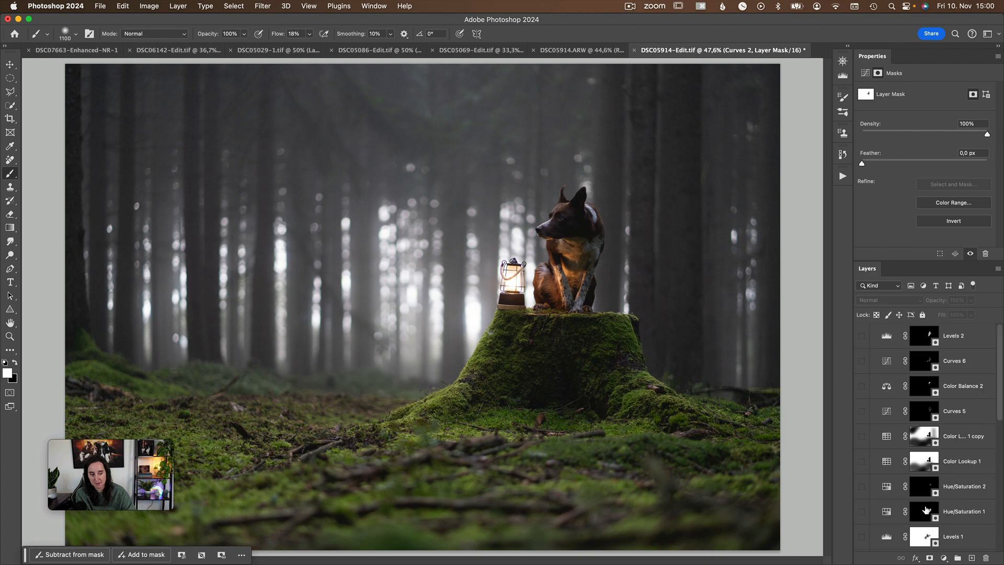
Turn on the DSC059142 smart object layer and open it for raw editing.
scroll(925, 509, "down", 7)
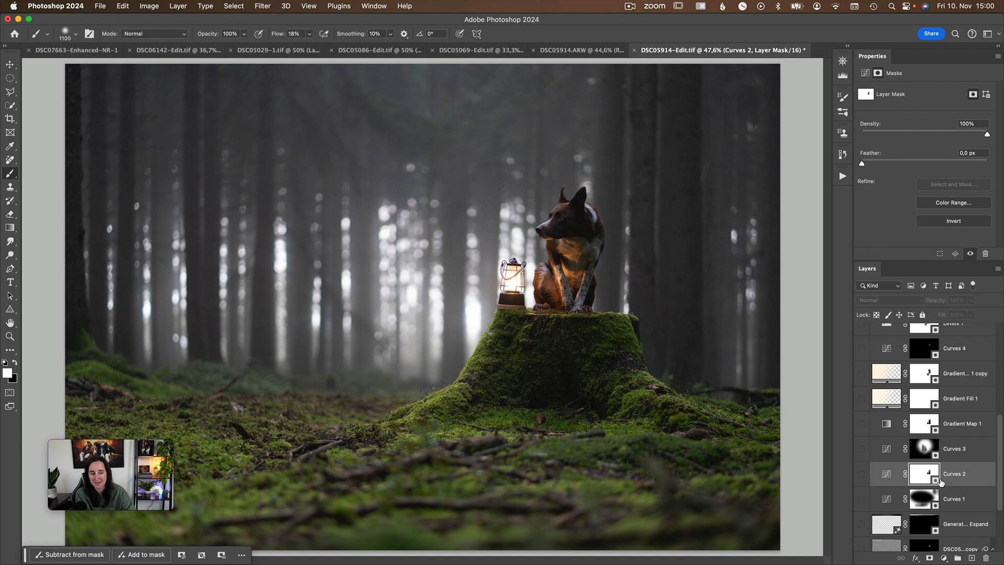
scroll(927, 481, "down", 4)
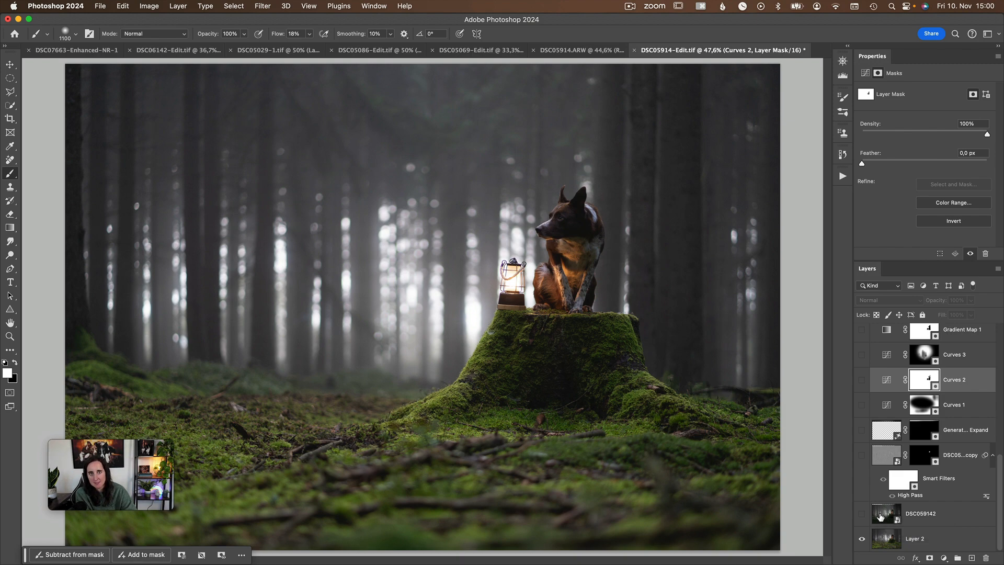
left_click(862, 514)
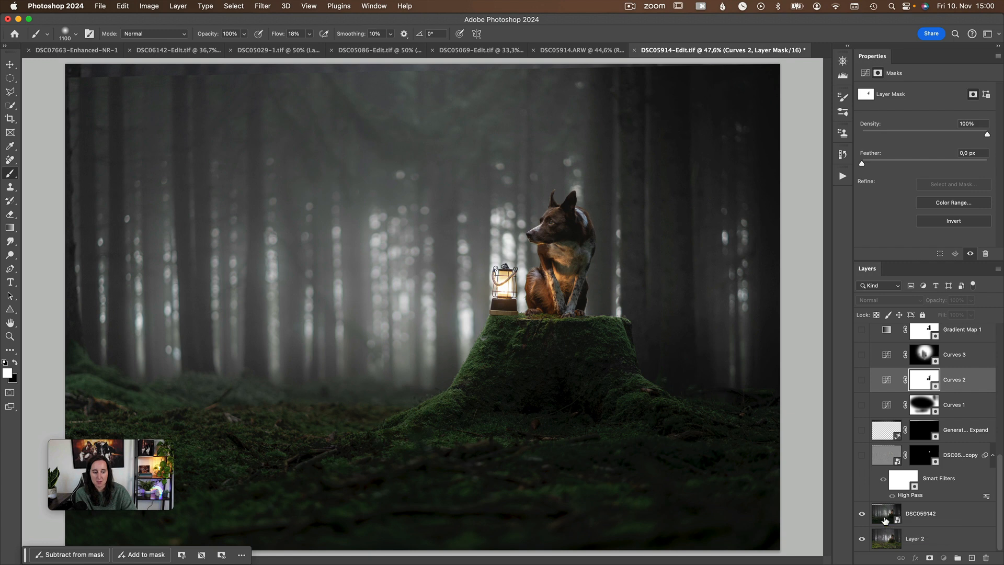
left_click(885, 520)
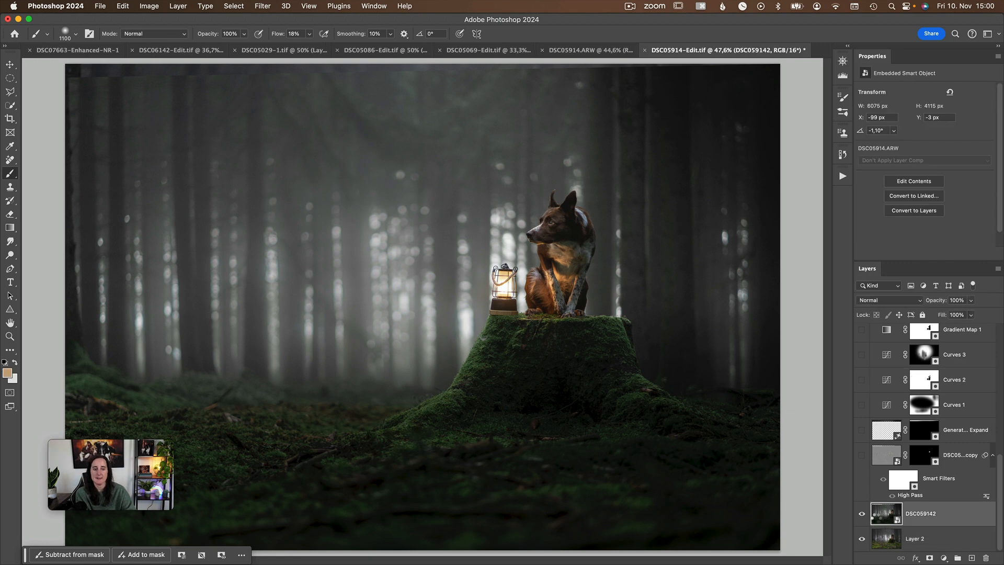
double_click(878, 520)
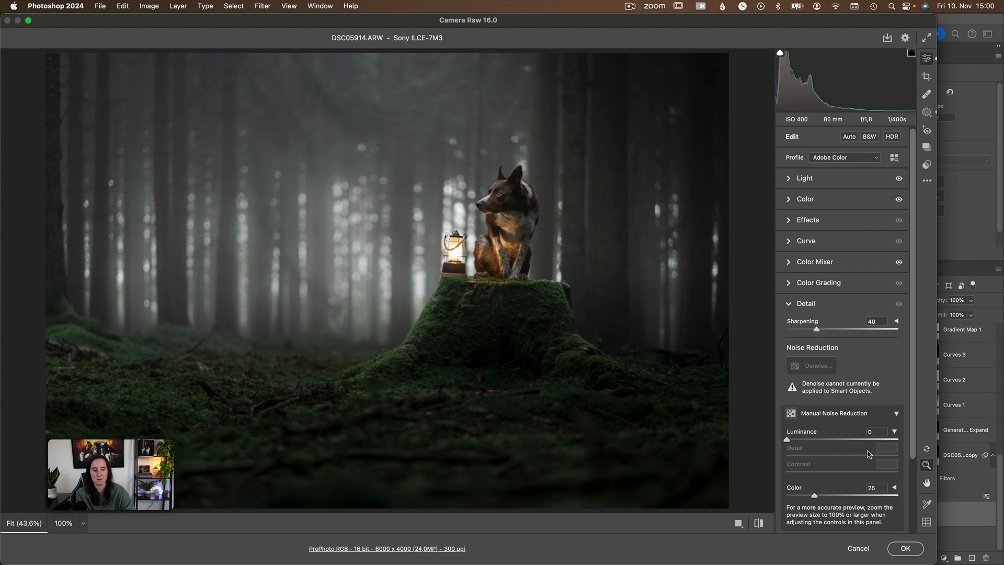
Examine the Light and Color settings and compare the forest photo before and after the raw adjustments.
left_click(789, 179)
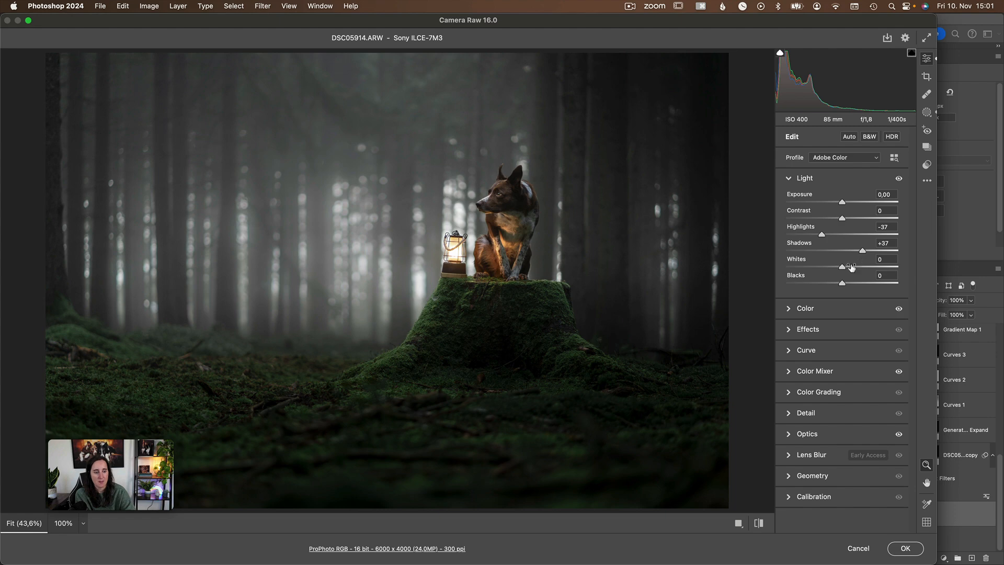
left_click(788, 314)
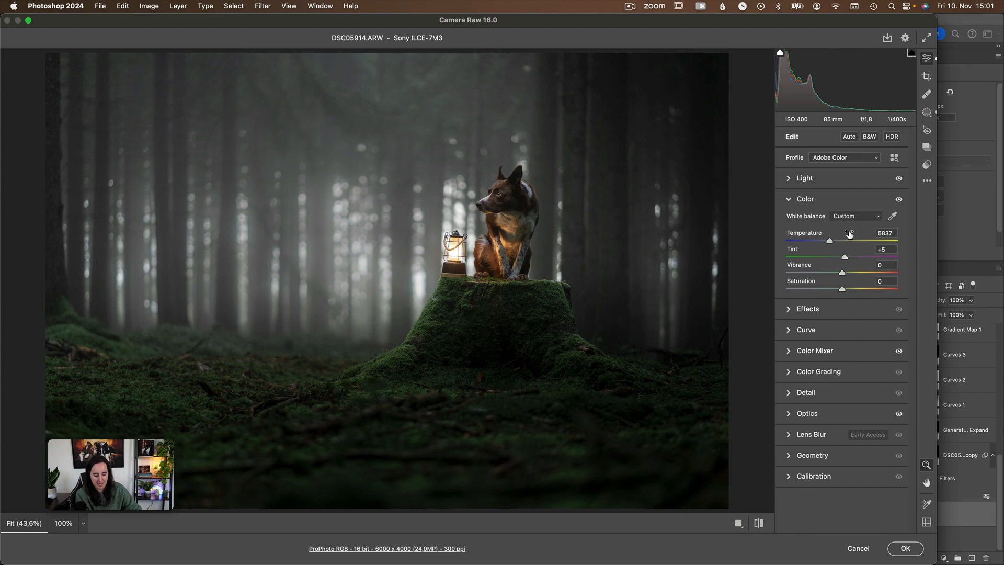
key("backslash")
key("backslash")
key("backslash")
key("backslash")
key("backslash")
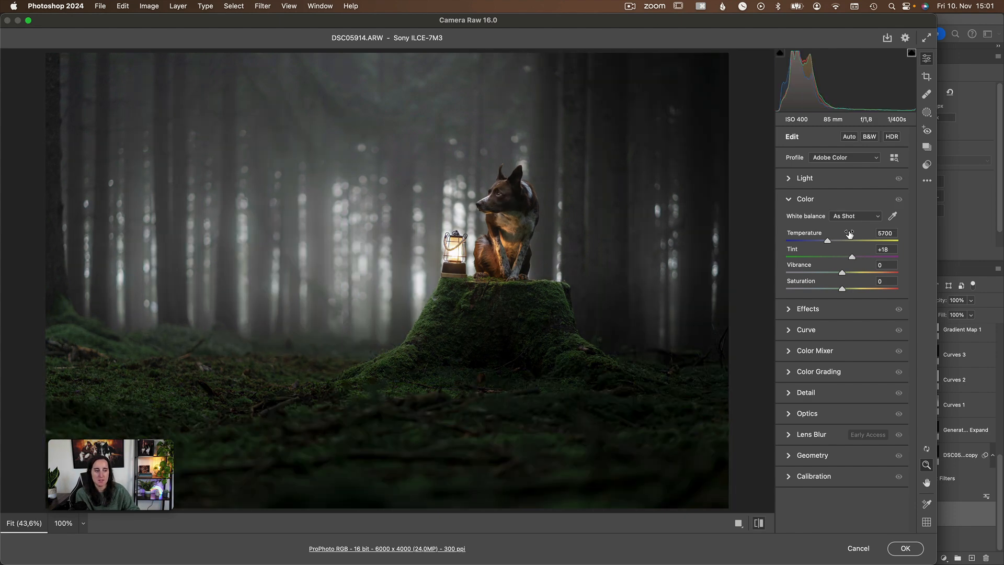
key("backslash")
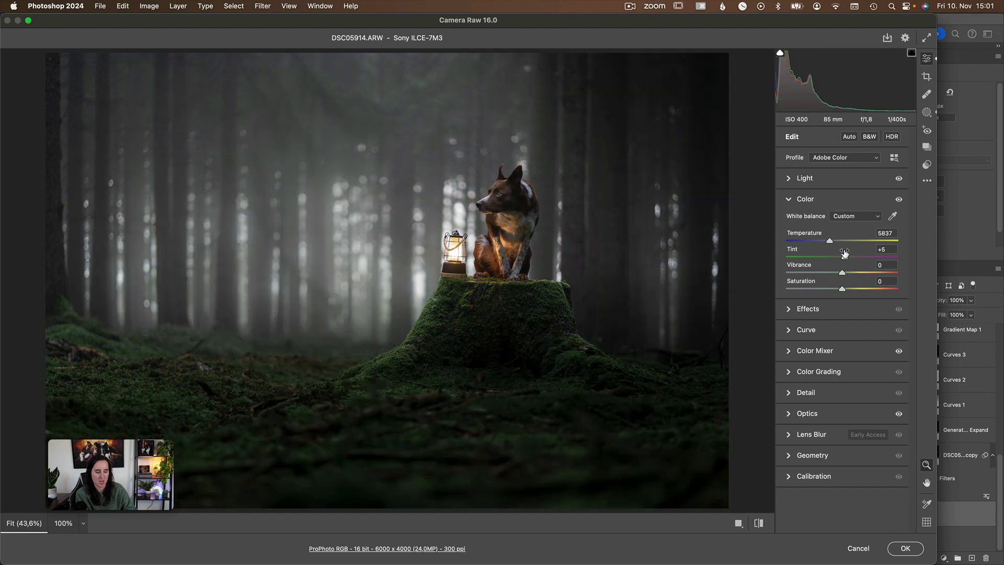
key("backslash")
key("backslash")
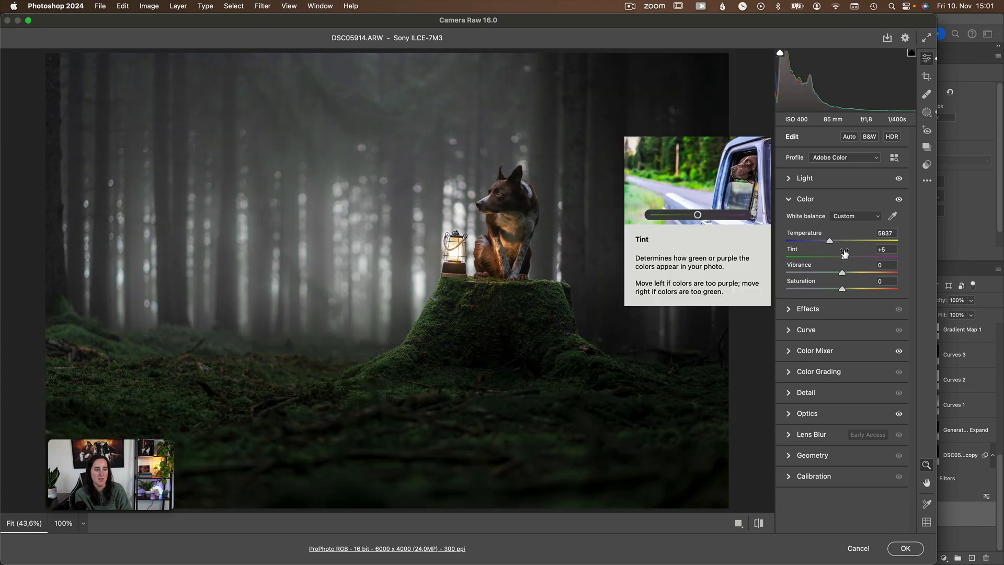
key("backslash")
key("backslash")
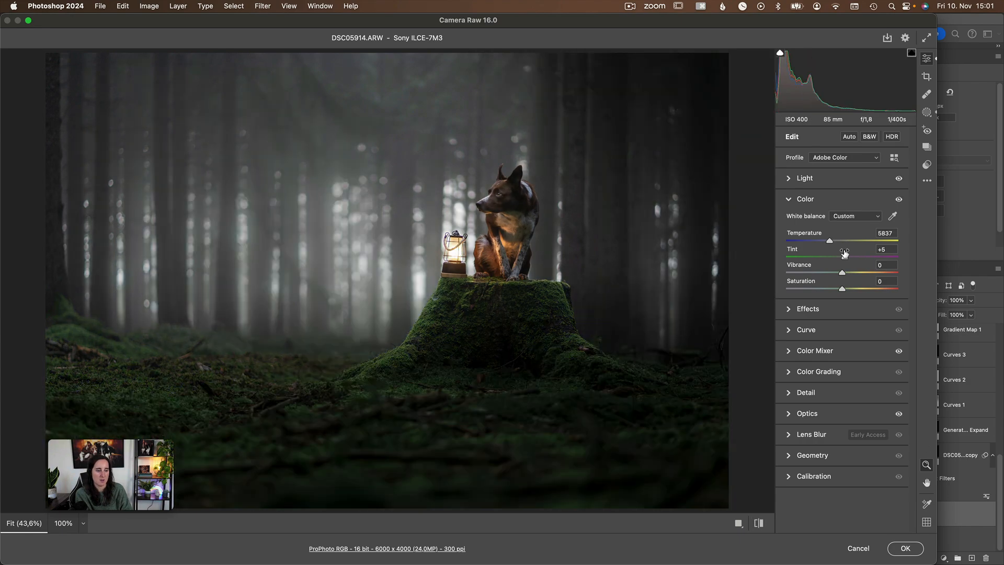
key("backslash")
key("backslash")
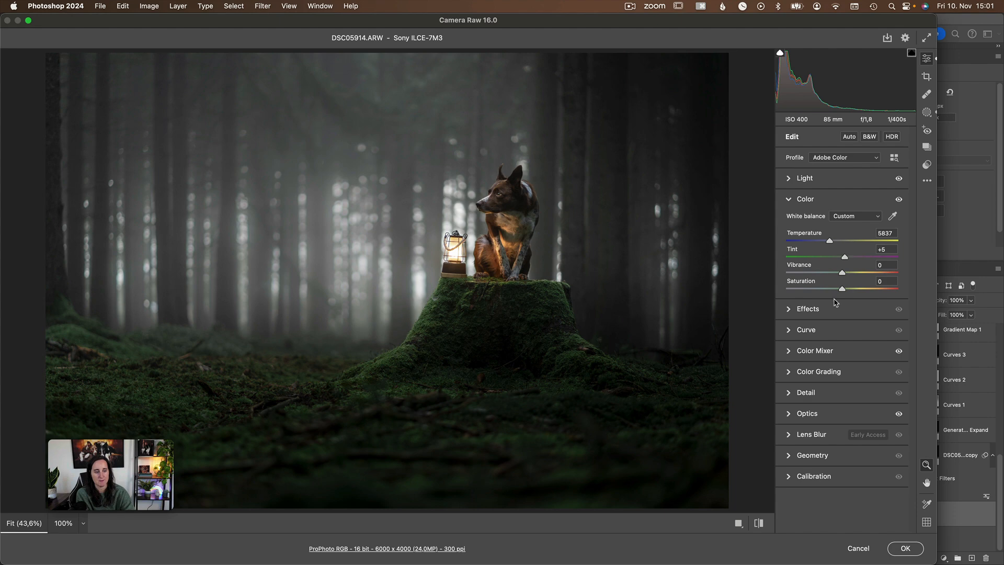
Review the Color Mixer's hue, saturation and luminance settings, including the combined view of all HSL sliders.
left_click(792, 352)
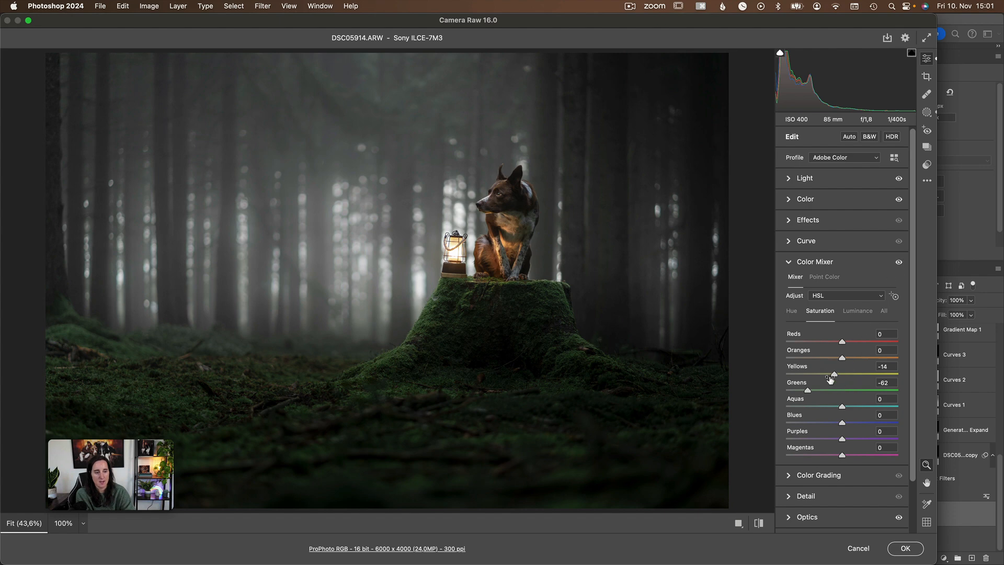
left_click(792, 312)
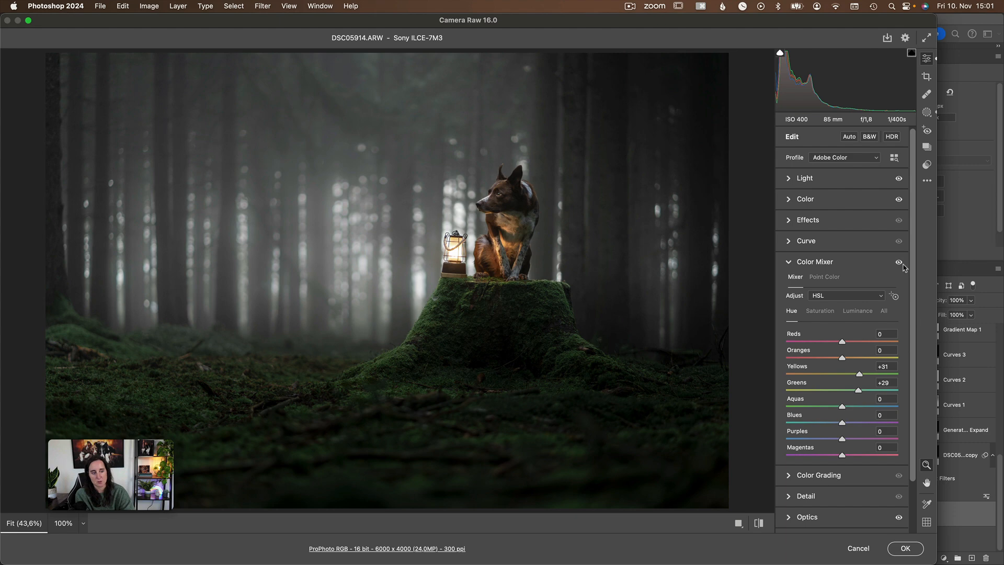
left_click(857, 312)
left_click(792, 312)
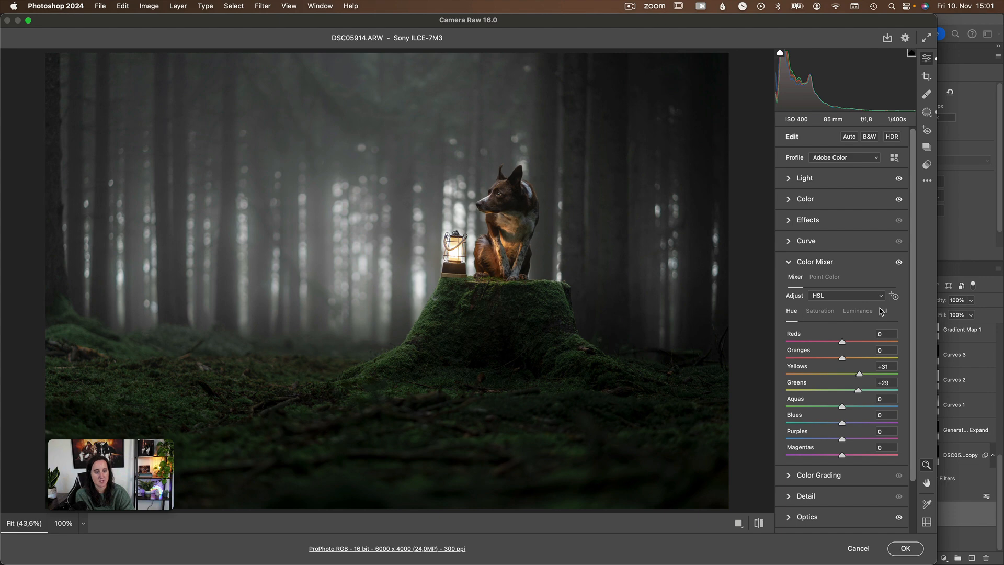
left_click(883, 312)
scroll(870, 374, "down", 3)
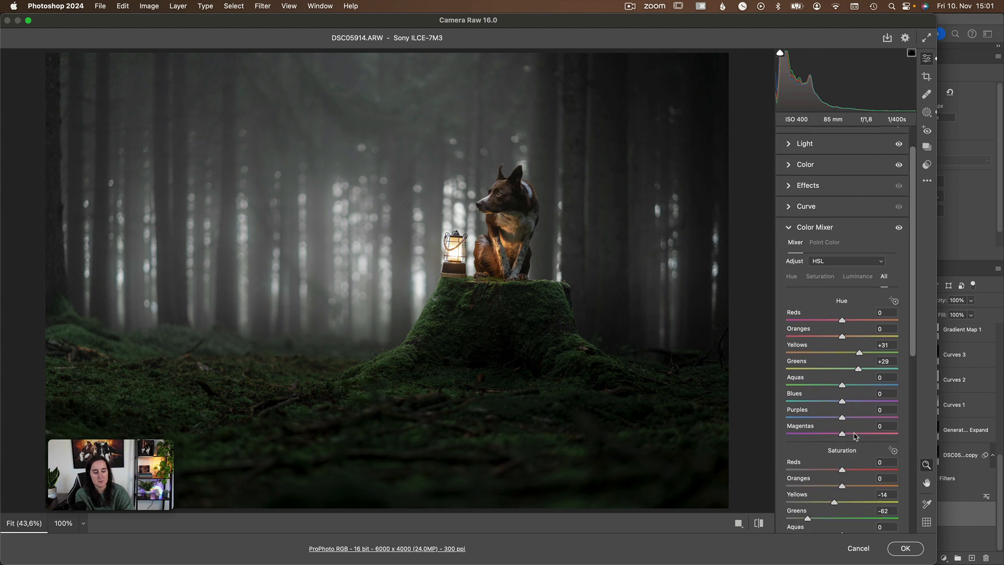
scroll(893, 215, "up", 1)
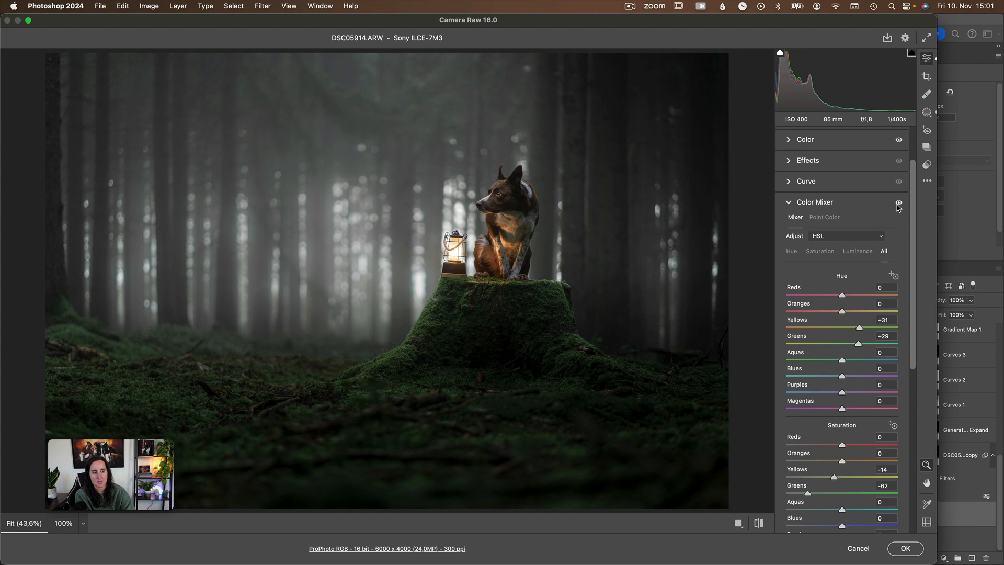
Compare the forest greens with and without the Color Mixer adjustments, leave the adjustments on and collapse the section.
left_click(897, 203)
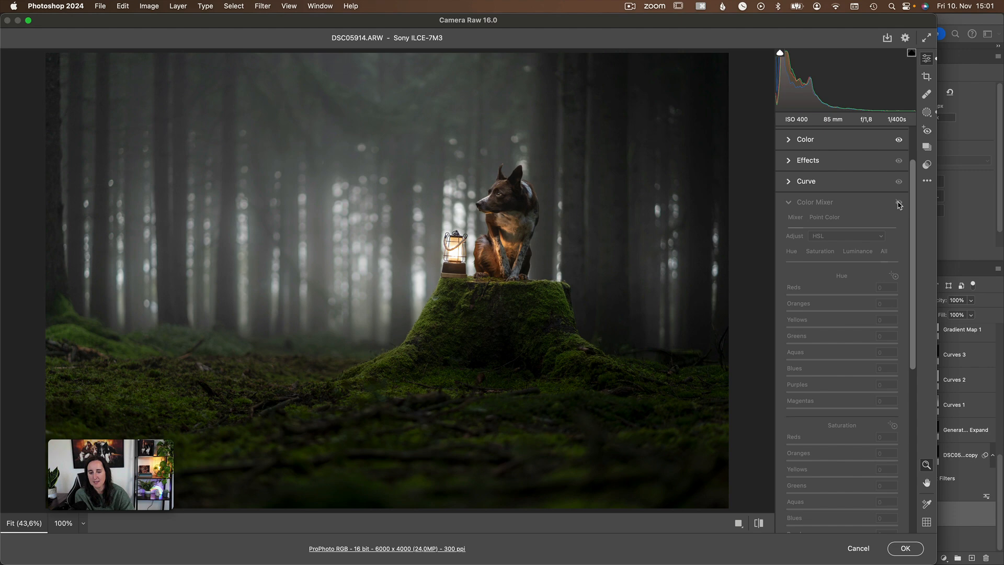
left_click(898, 203)
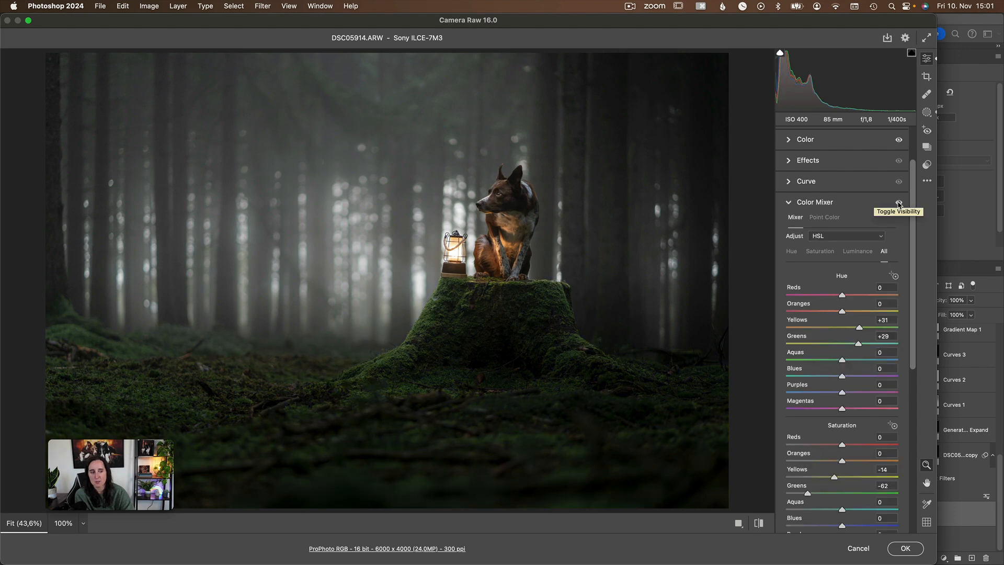
left_click(899, 204)
left_click(898, 204)
left_click(899, 204)
left_click(899, 204)
left_click(899, 204)
left_click(899, 204)
left_click(899, 204)
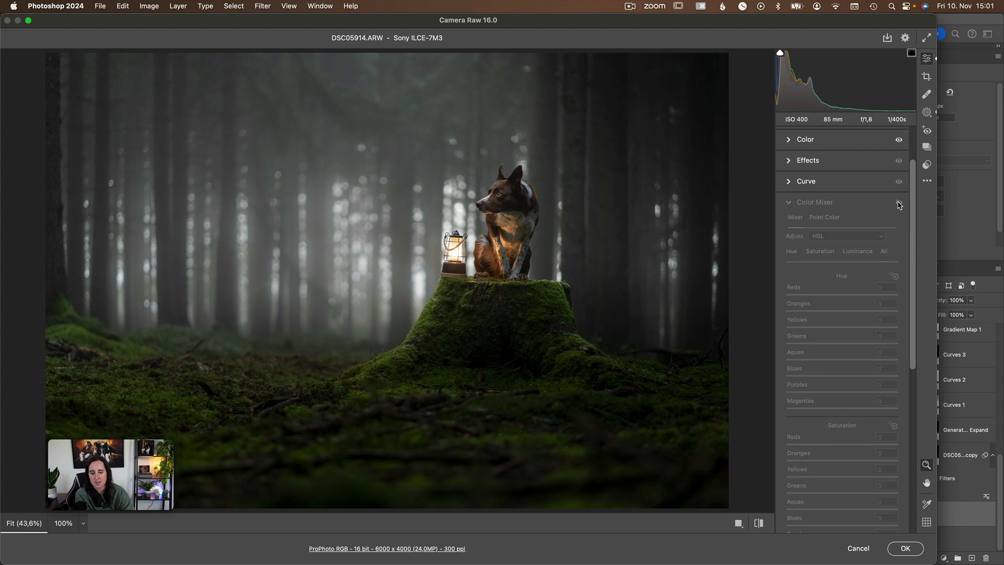
left_click(898, 204)
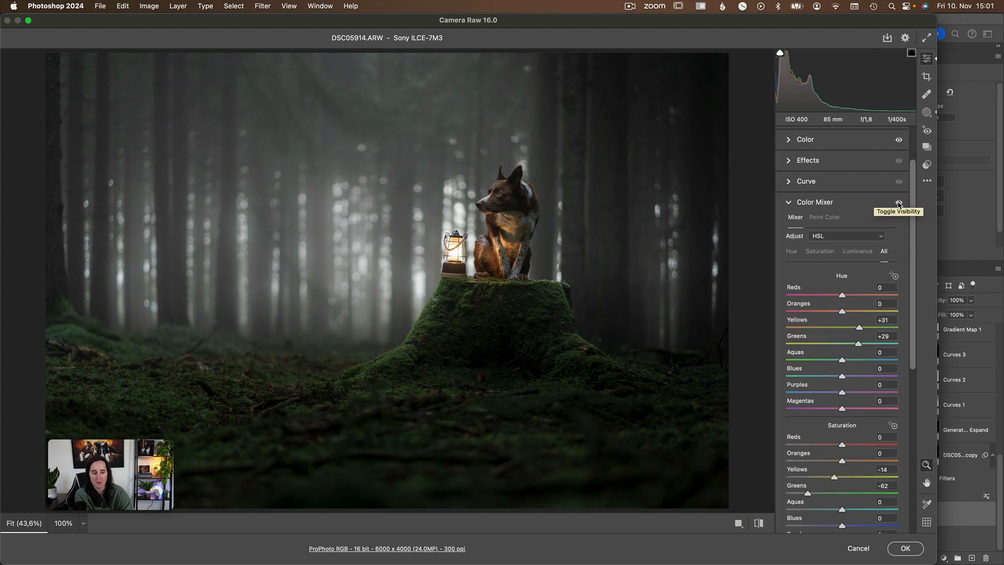
left_click(899, 204)
left_click(899, 204)
left_click(898, 204)
left_click(898, 204)
scroll(862, 396, "down", 5)
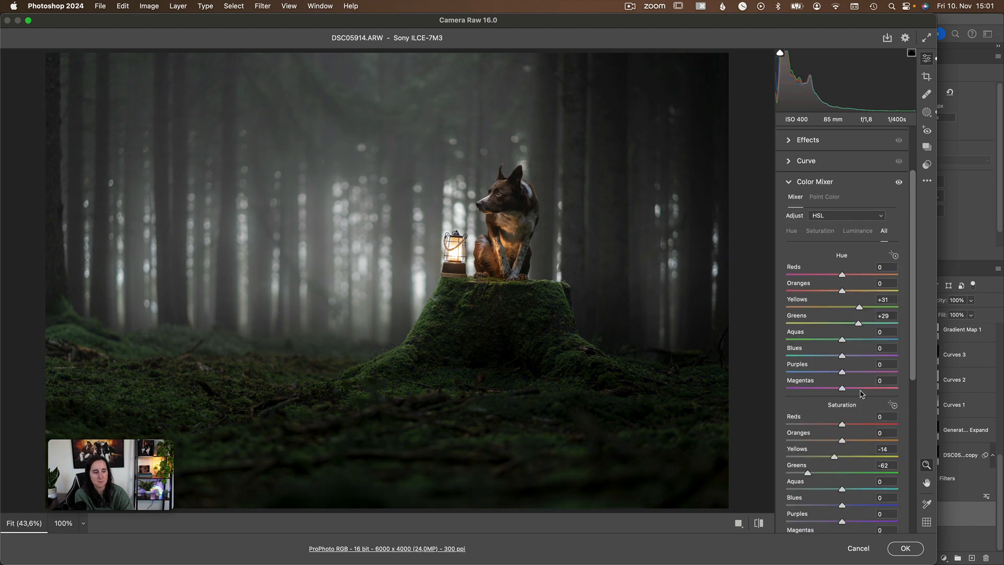
scroll(853, 299, "up", 2)
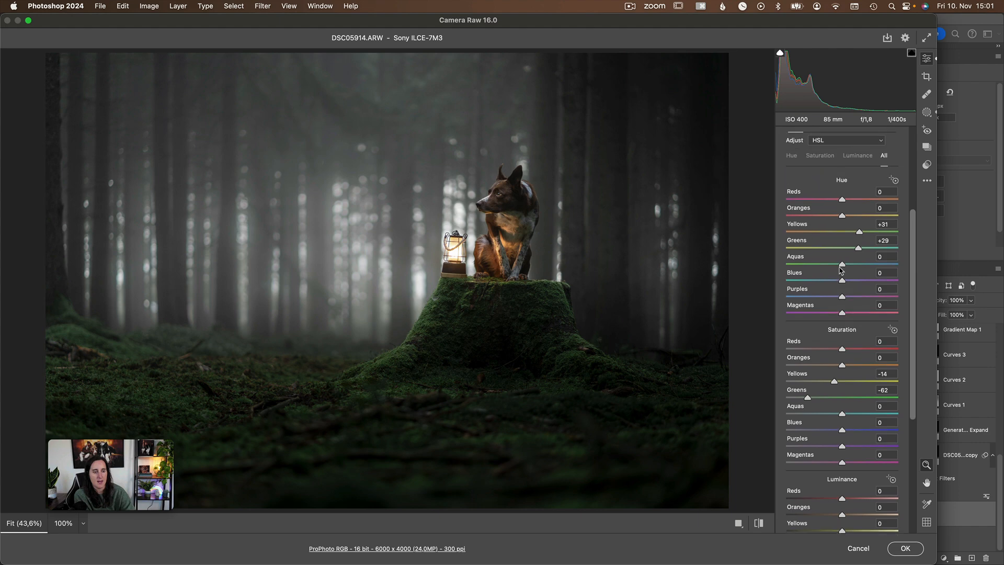
left_click(789, 131)
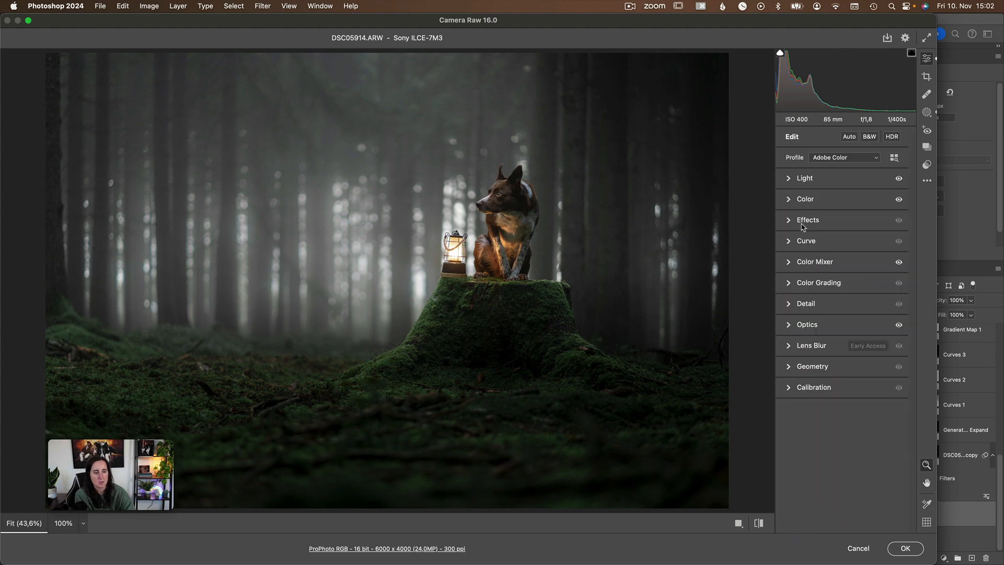
Inspect the Optics chromatic aberration and defringe settings, comparing the dog's head and background lights with and without them.
left_click(789, 325)
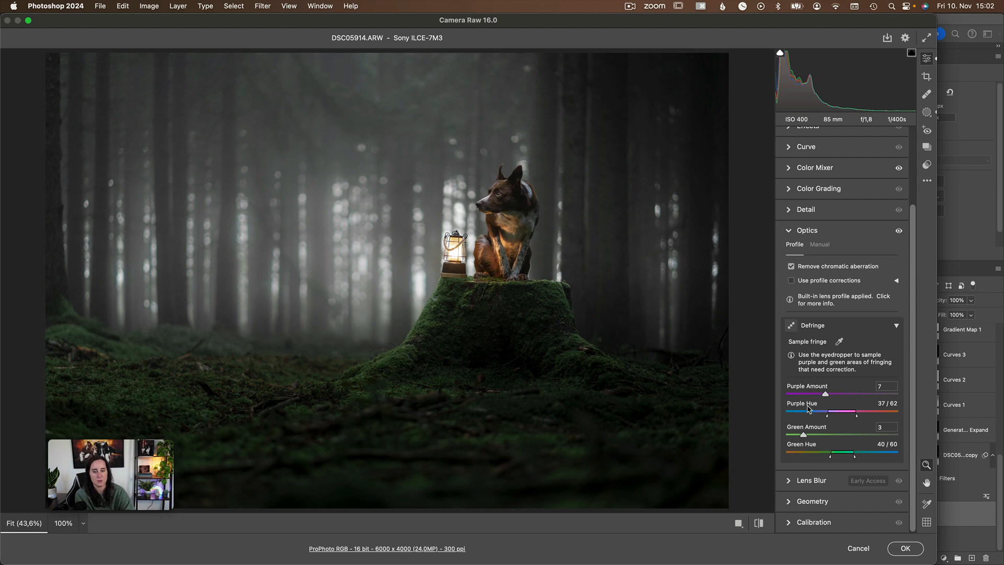
scroll(509, 221, "right", 2)
scroll(510, 222, "down", 1)
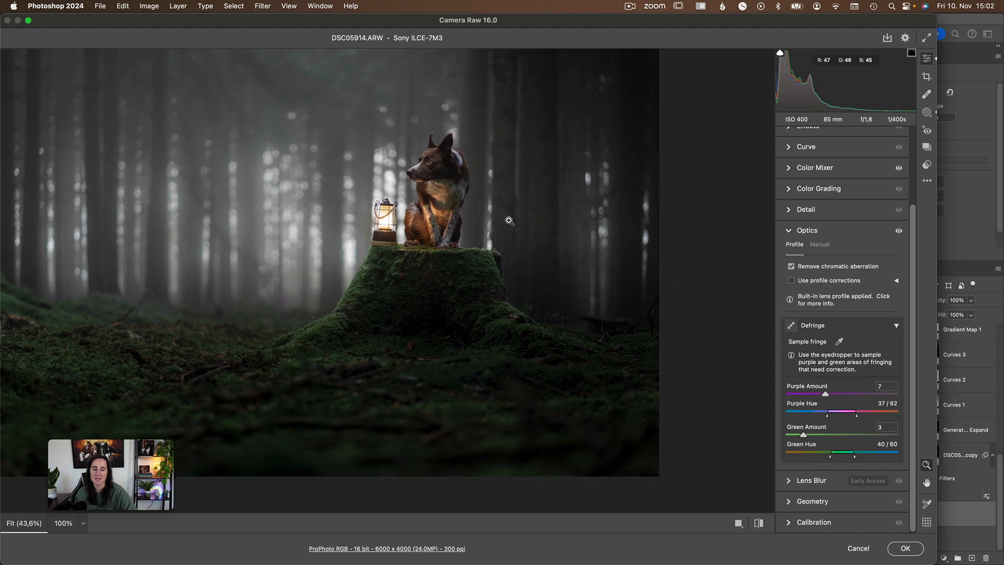
scroll(507, 222, "up", 10)
scroll(506, 223, "right", 8)
scroll(506, 222, "up", 8)
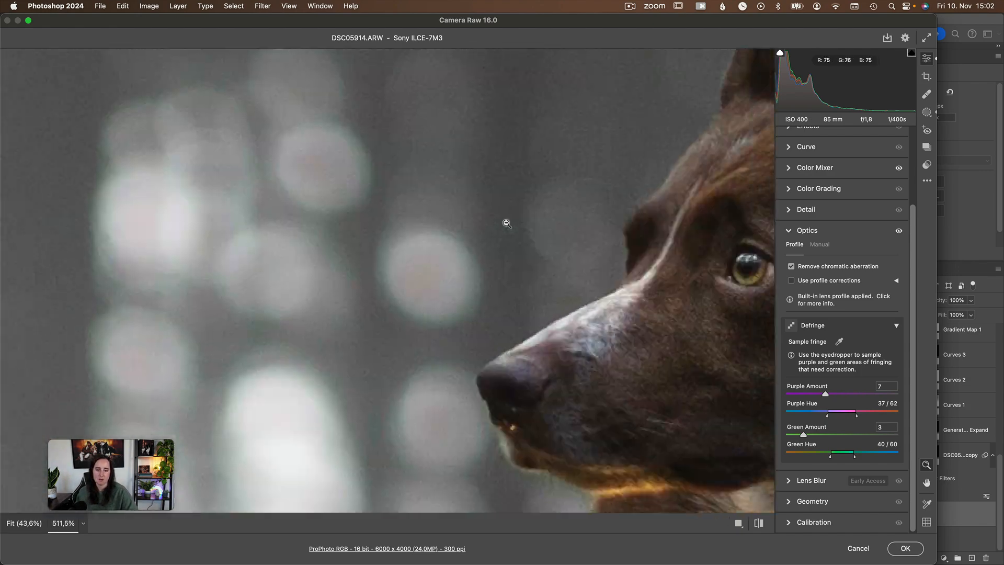
scroll(507, 223, "down", 1)
scroll(507, 223, "right", 1)
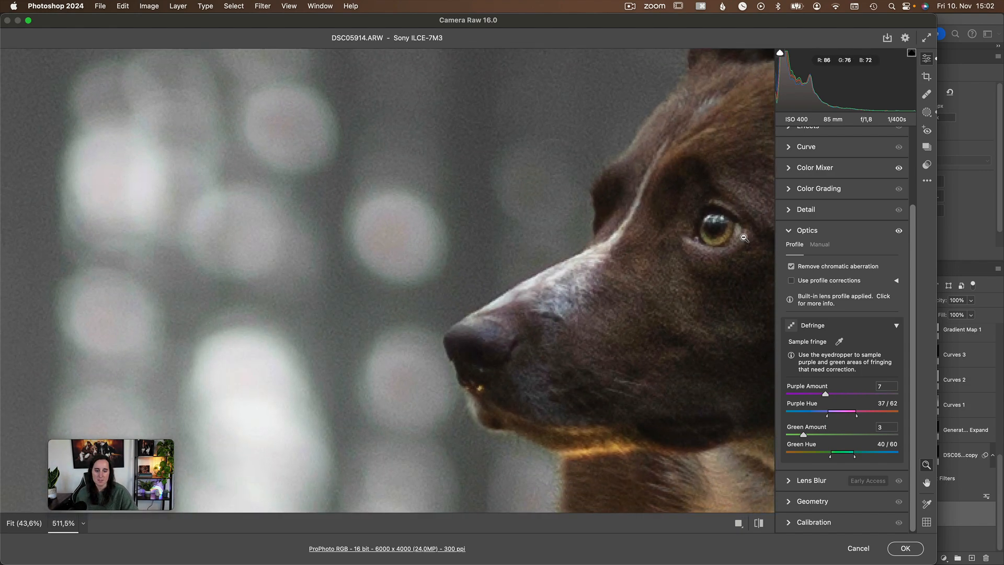
left_click(899, 232)
left_click(898, 231)
left_click(898, 231)
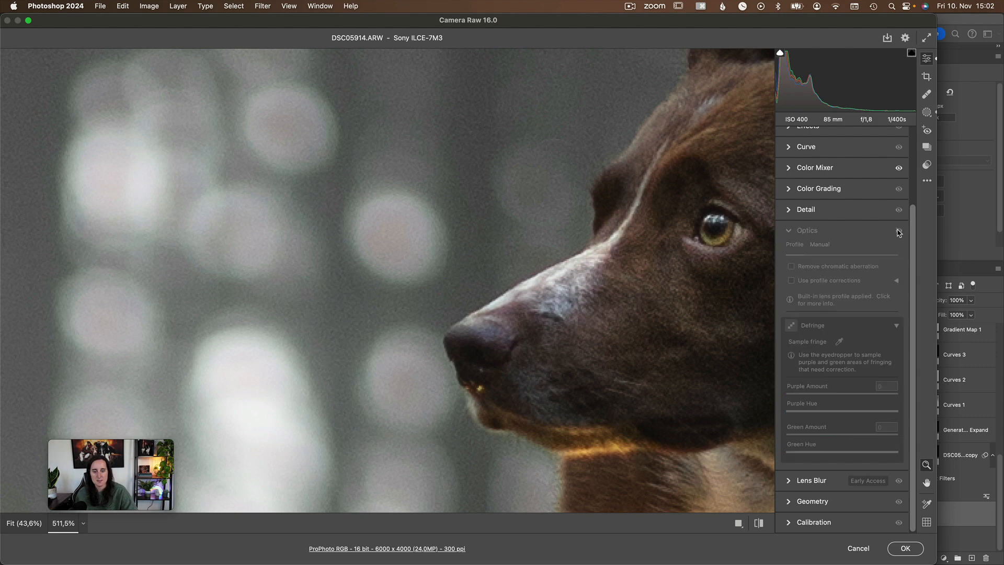
left_click(899, 231)
left_click(898, 231)
left_click(898, 231)
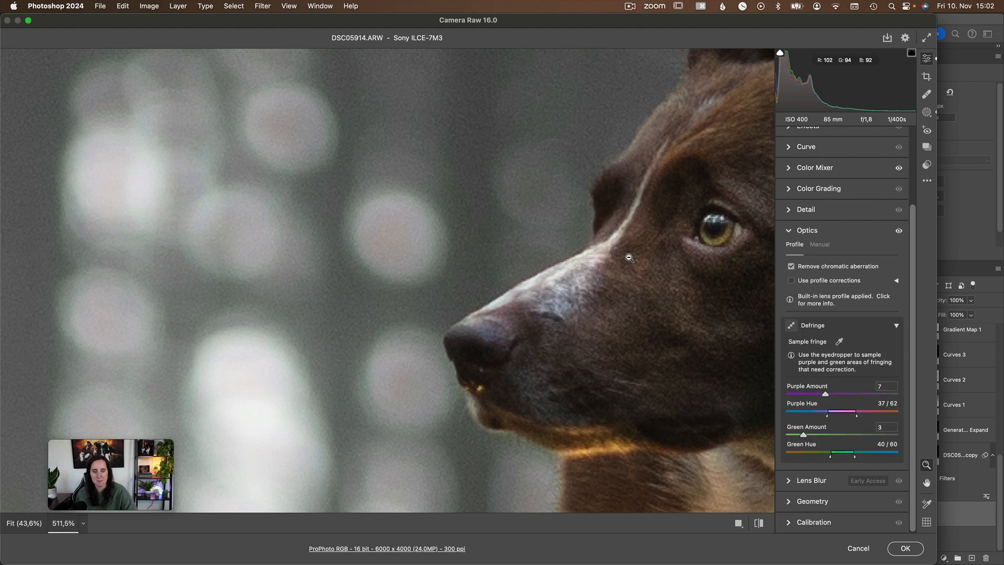
Show the photo's masks and select Mask 1 on the dog's head to examine its adjustments.
scroll(644, 323, "down", 8)
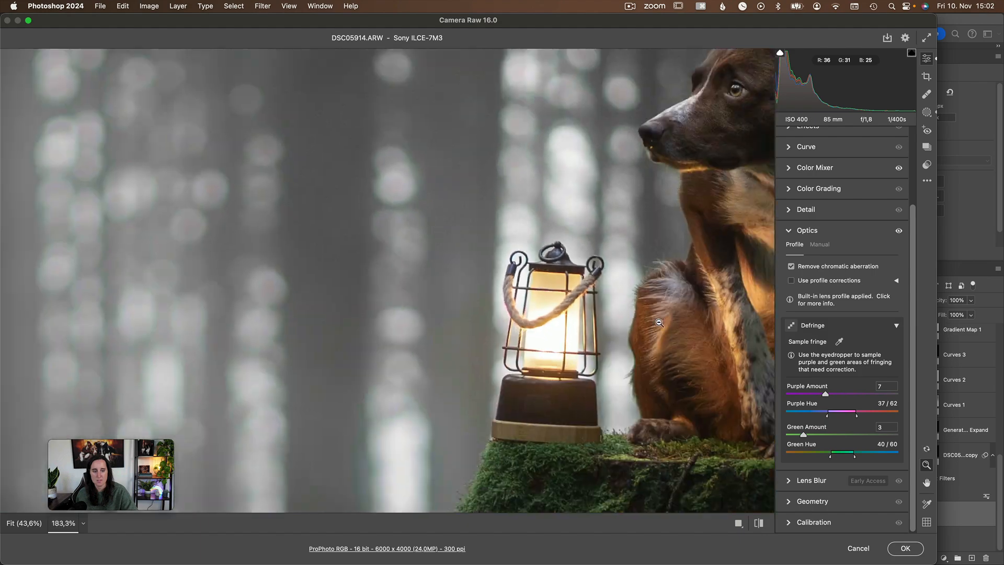
scroll(659, 322, "down", 4)
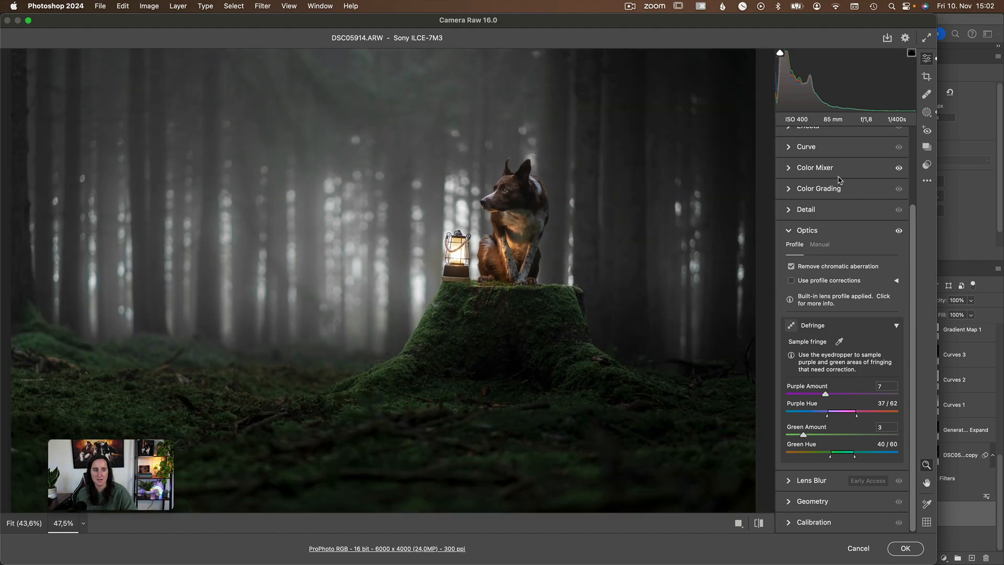
scroll(847, 196, "up", 2)
scroll(847, 196, "up", 3)
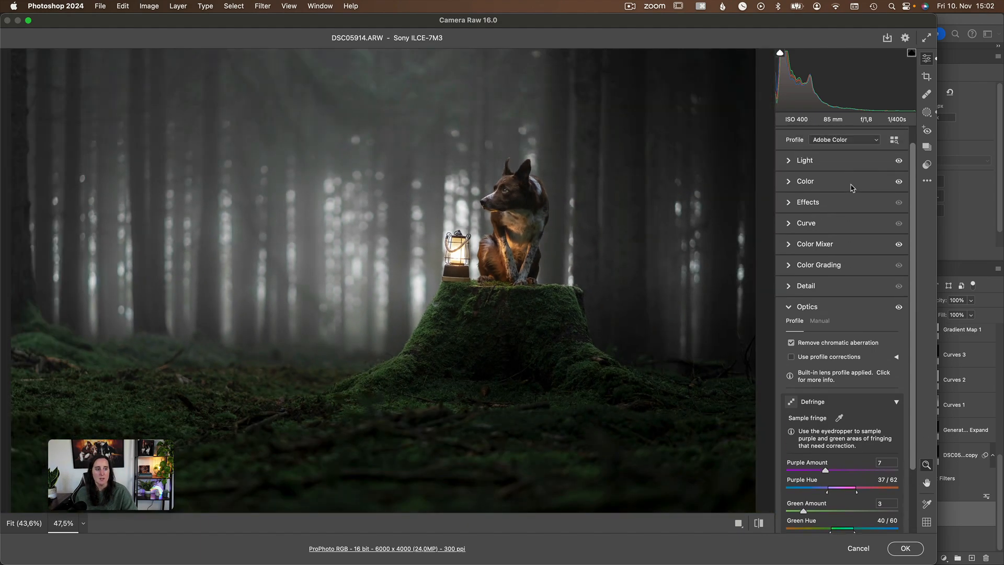
left_click(926, 112)
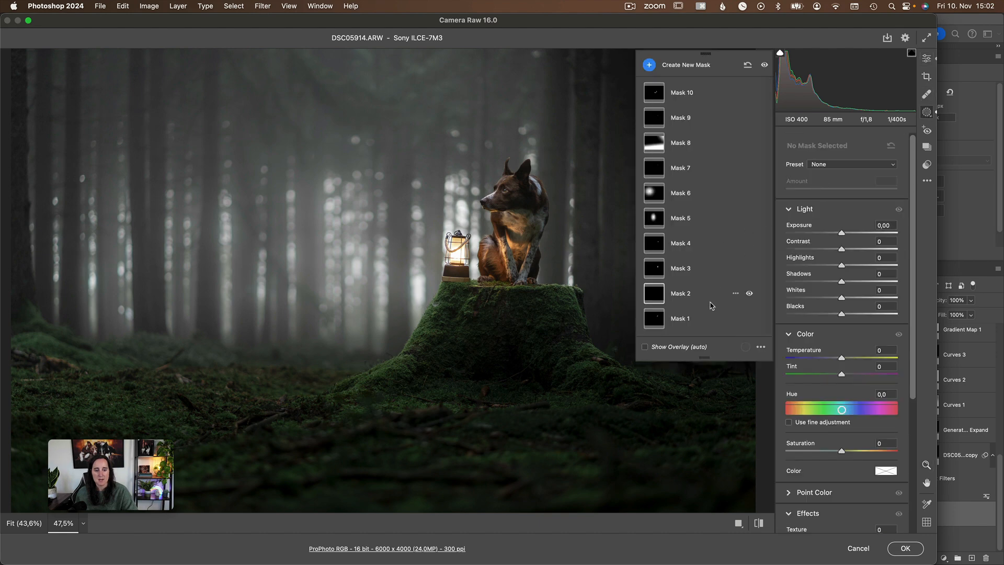
left_click(687, 325)
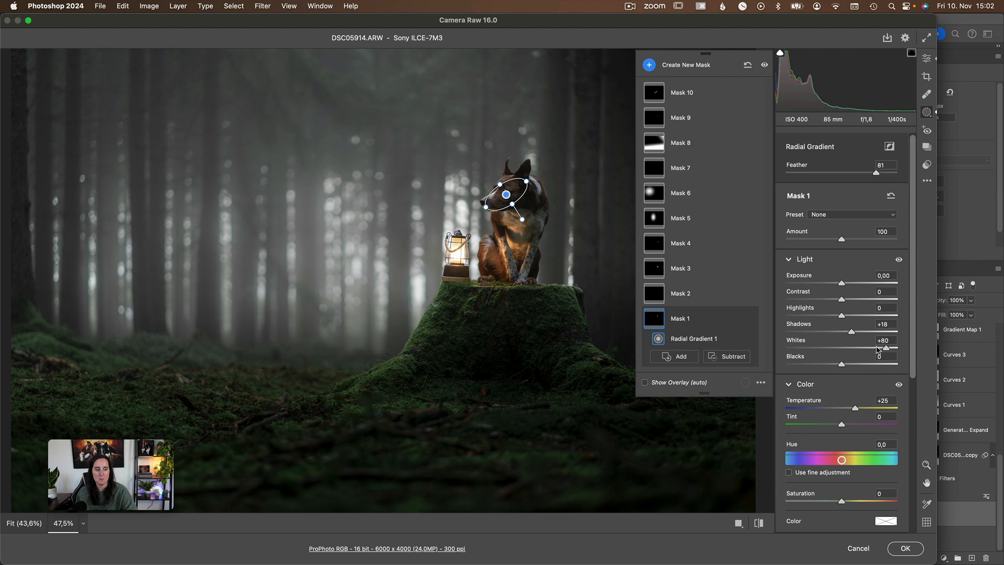
Compare the dog's head with and without Mask 1's Light adjustments and the whole mask, leaving both on.
left_click(900, 260)
left_click(899, 260)
left_click(899, 261)
left_click(899, 260)
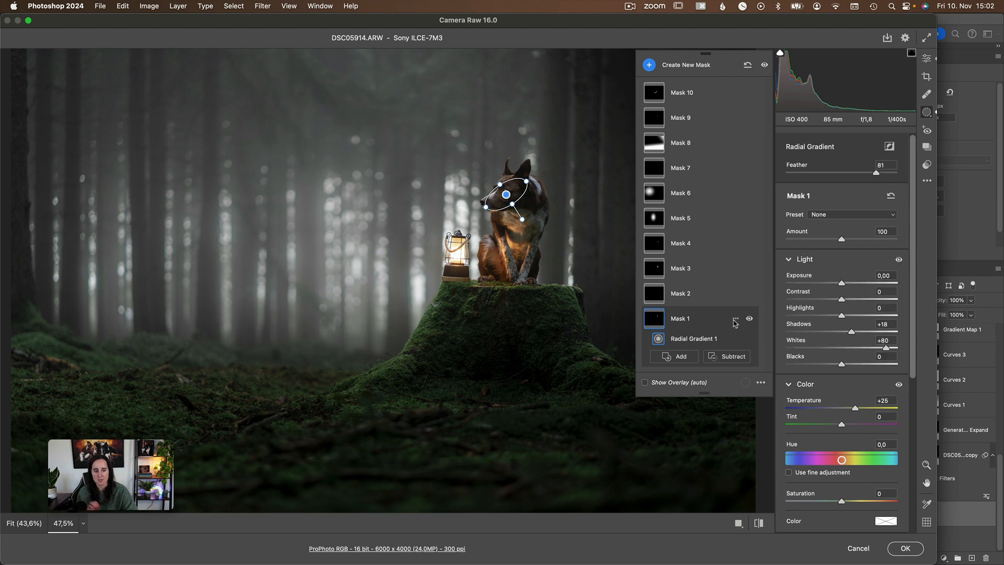
left_click(750, 318)
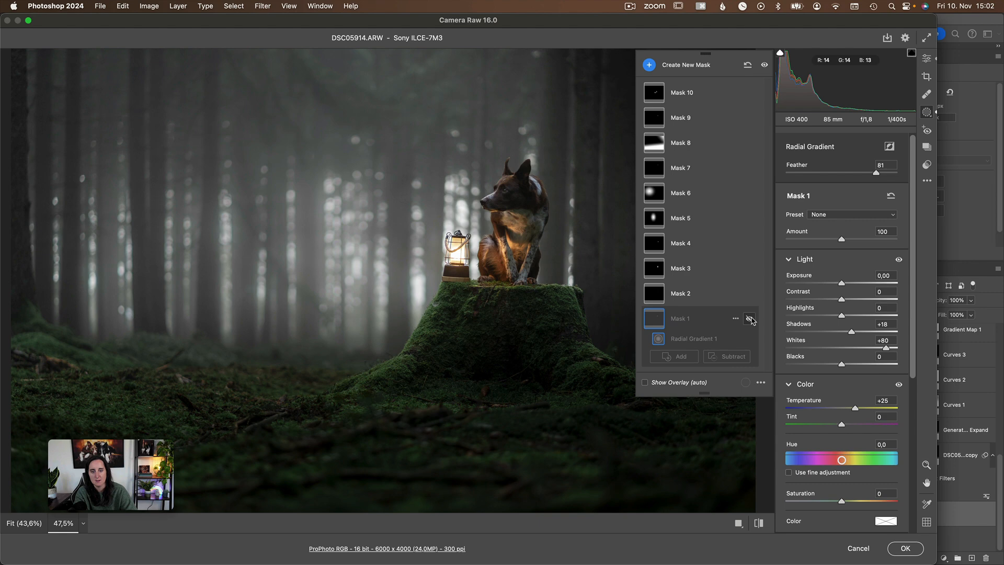
left_click(750, 319)
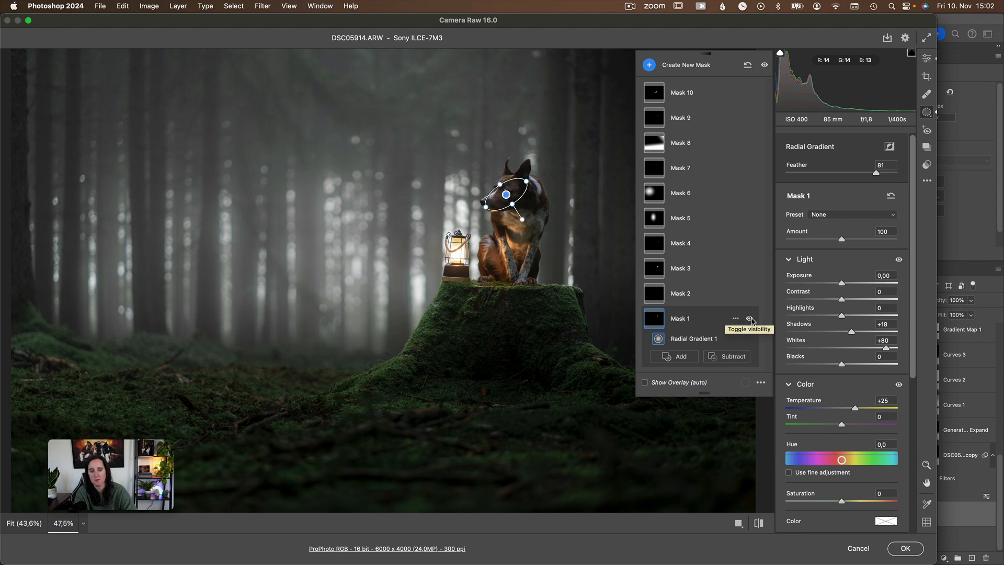
Select Mask 2 on the dog's eye, examine its adjustments up close and compare the eye with and without the mask.
left_click(683, 299)
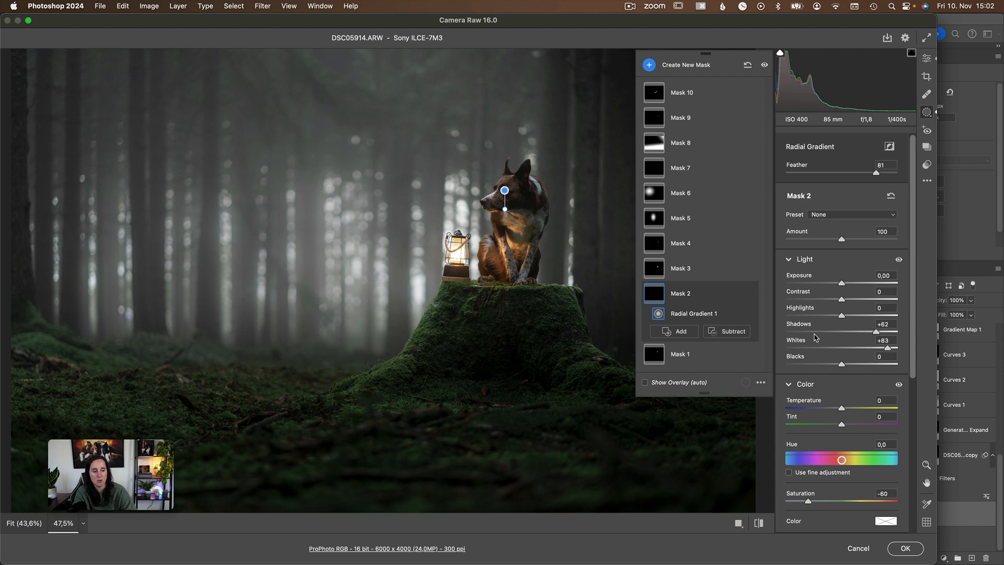
scroll(835, 355, "down", 1)
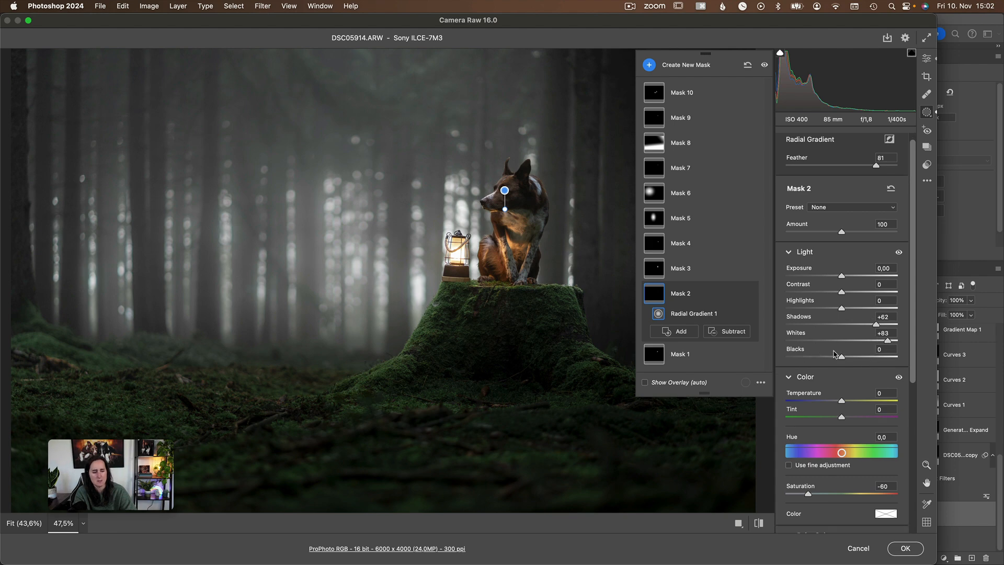
left_click_drag(426, 227, 577, 211)
scroll(576, 214, "right", 10)
scroll(576, 215, "up", 5)
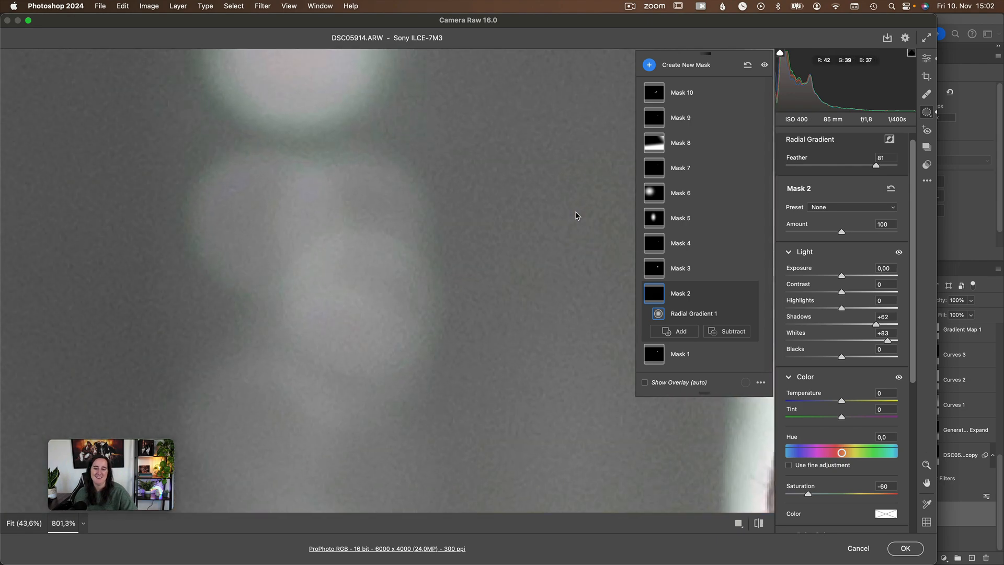
scroll(575, 216, "right", 8)
scroll(576, 217, "up", 15)
scroll(575, 218, "left", 6)
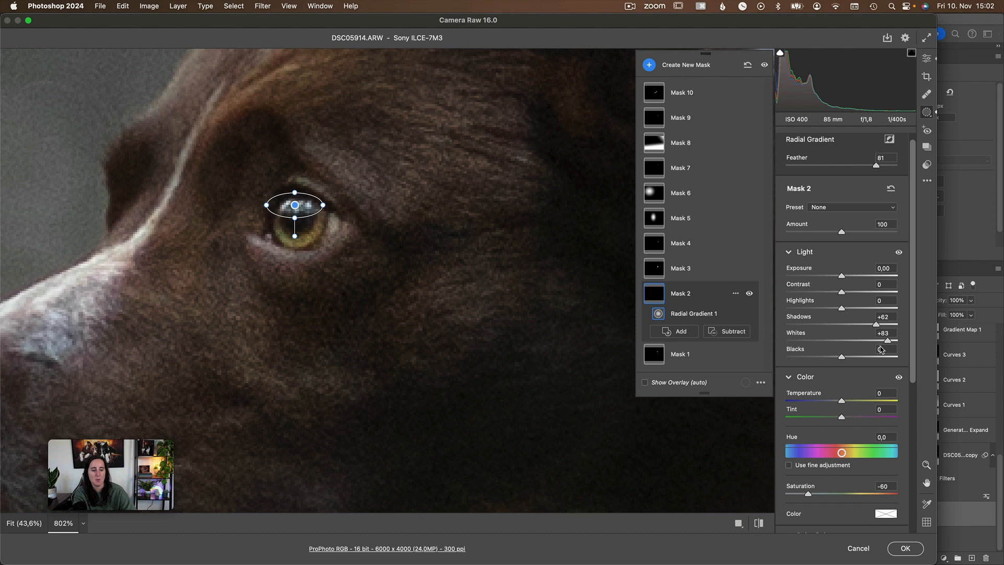
left_click(750, 294)
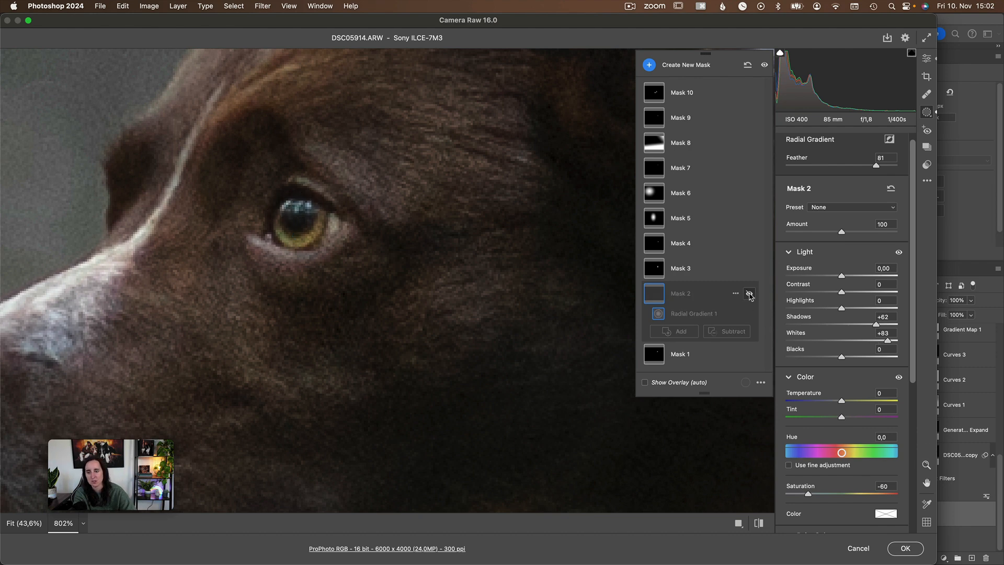
left_click(750, 294)
left_click(749, 294)
left_click(749, 294)
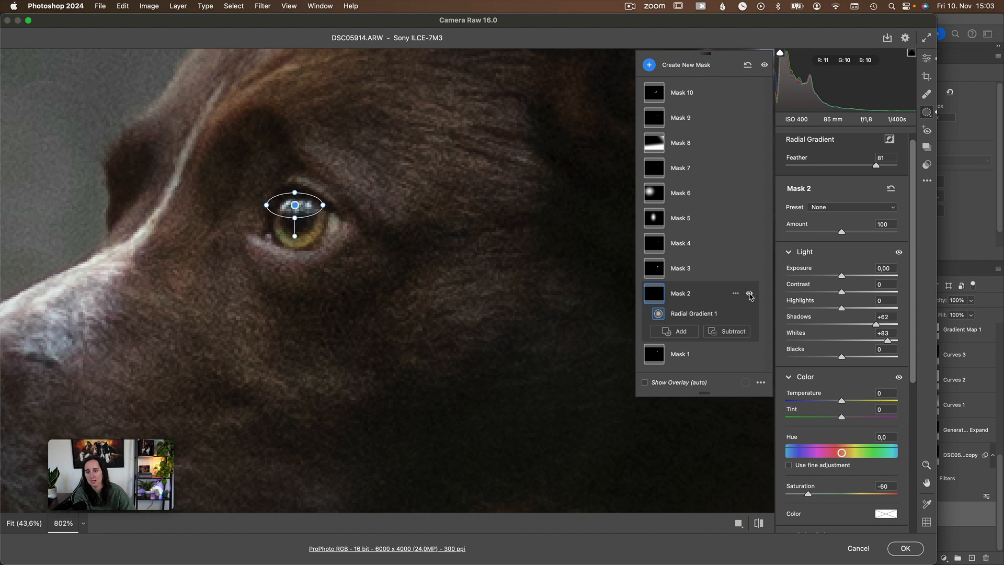
Select Mask 3 on the dog's chest, examine its adjustments and compare the chest with and without the mask.
left_click(709, 273)
scroll(608, 412, "down", 1)
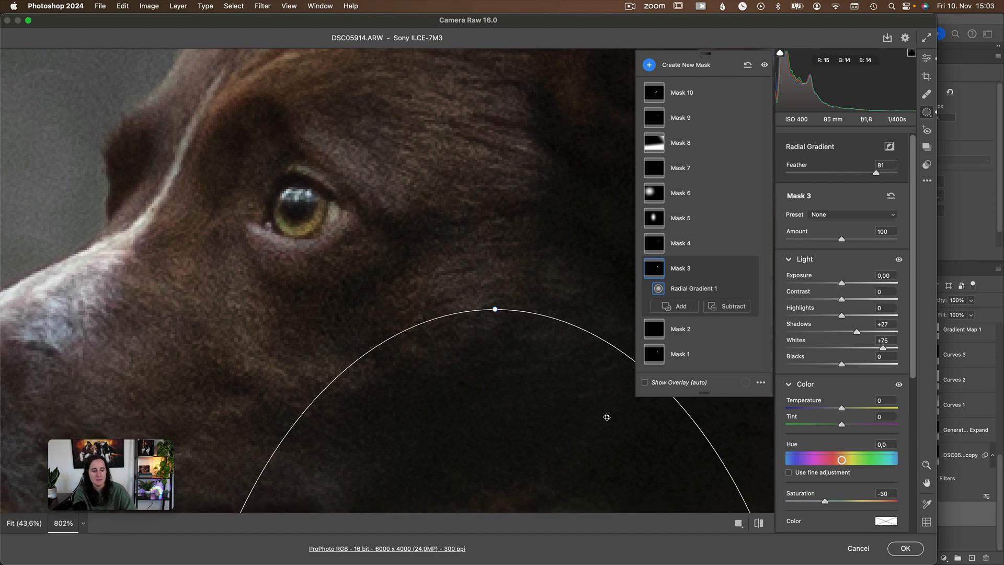
scroll(603, 412, "down", 5)
scroll(603, 414, "down", 8)
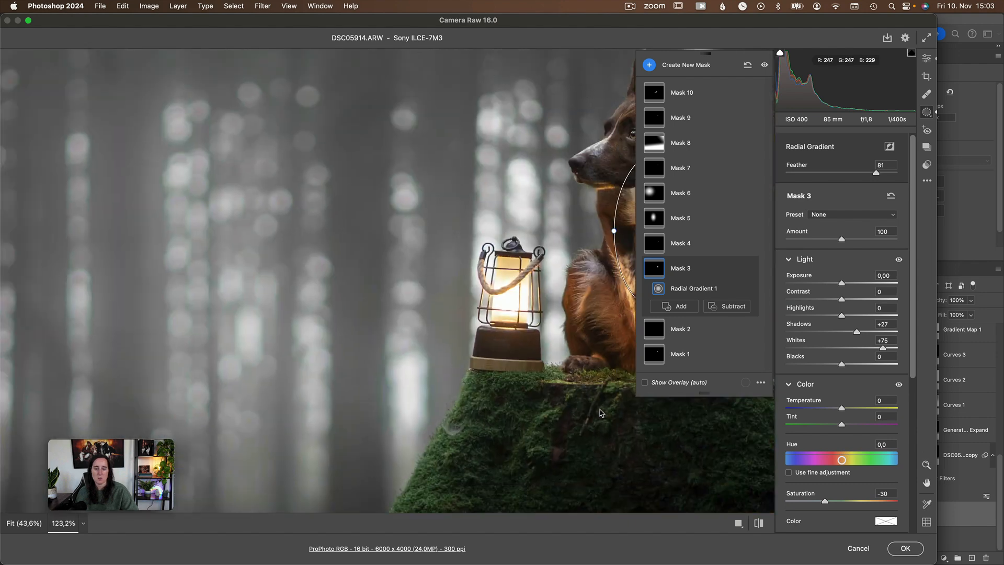
scroll(589, 394, "up", 3)
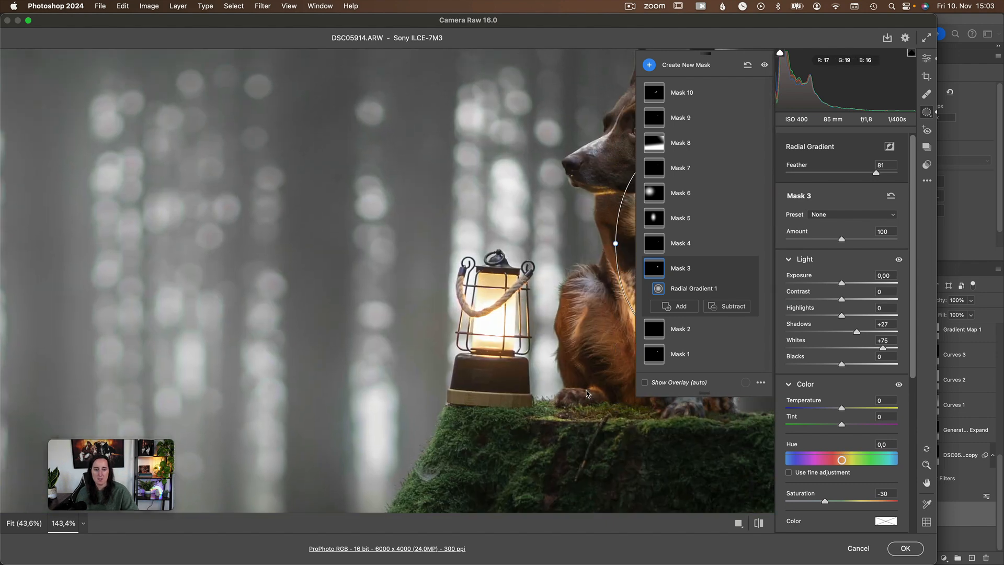
scroll(588, 393, "right", 4)
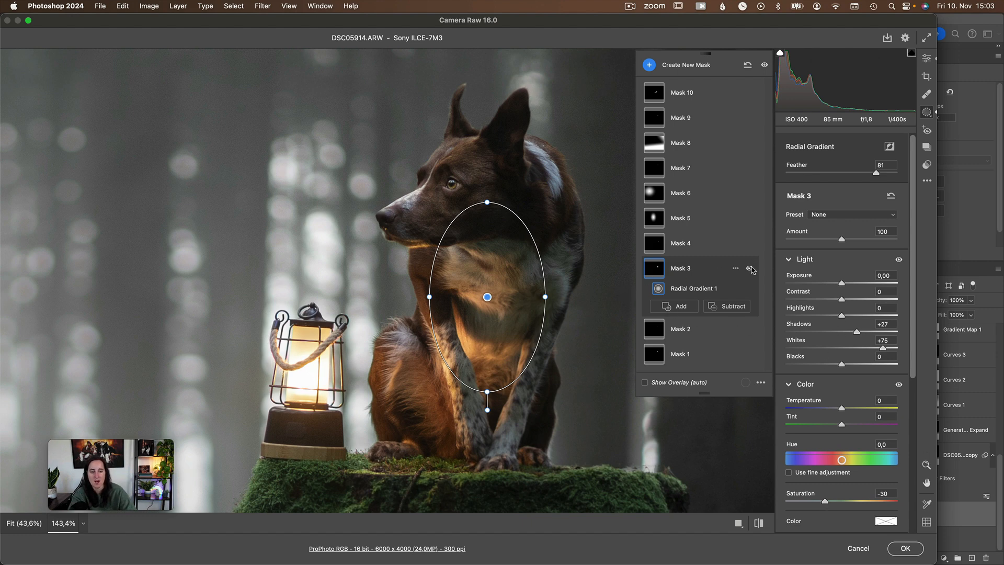
left_click(749, 268)
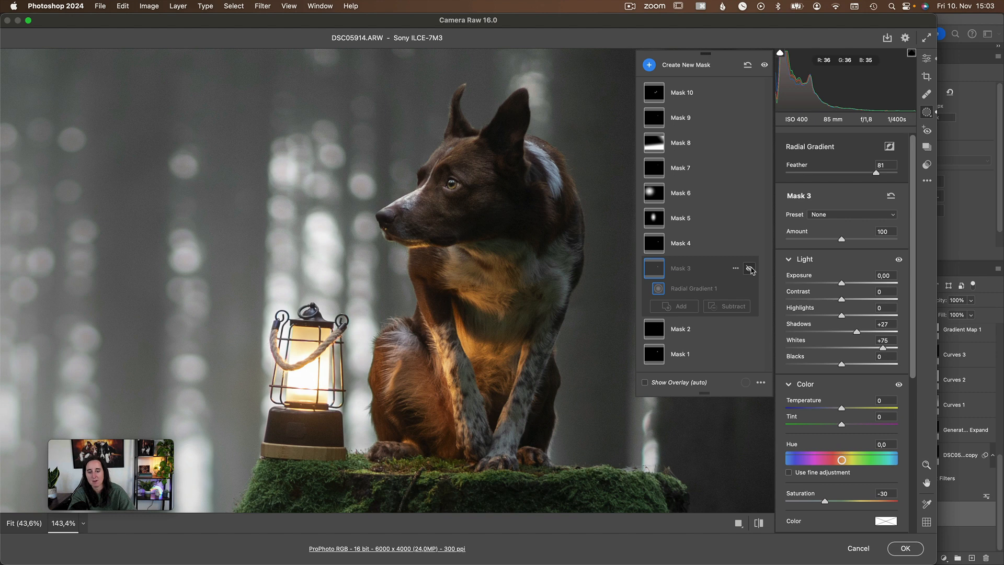
left_click(749, 268)
left_click(749, 268)
left_click(749, 268)
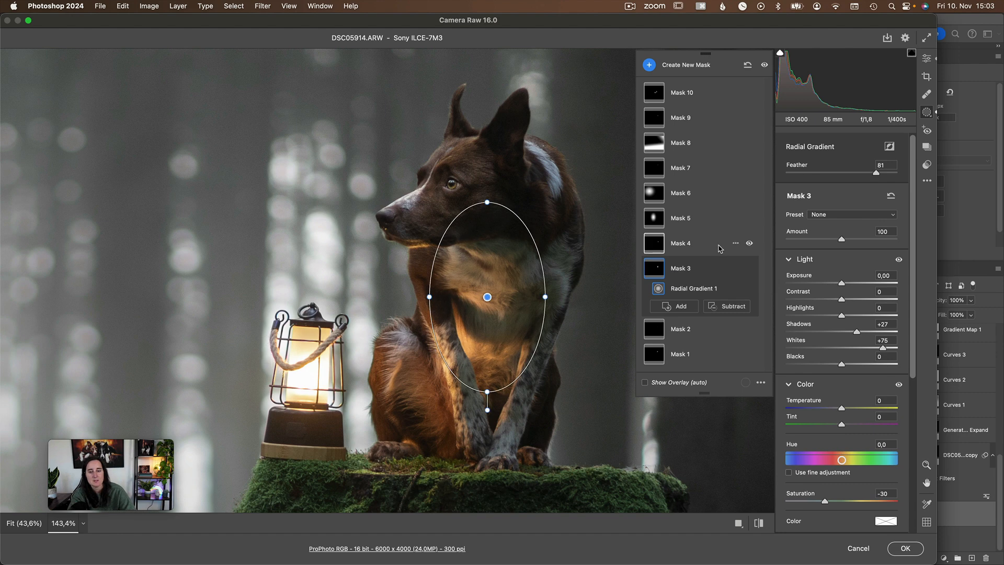
Select Mask 4 beside the dog's chest and front leg, examine its tint adjustment and compare the fur with and without it.
left_click(721, 246)
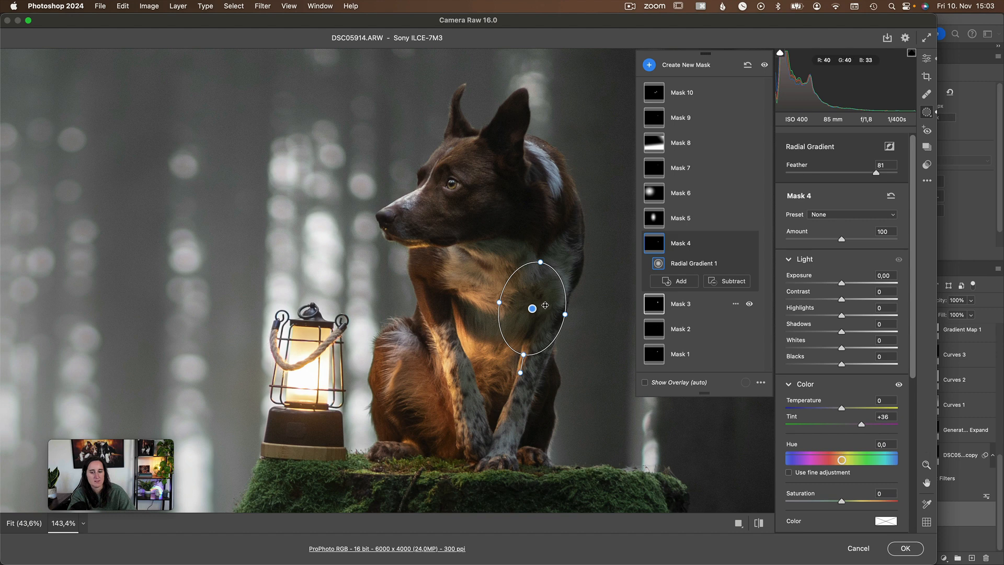
left_click(749, 243)
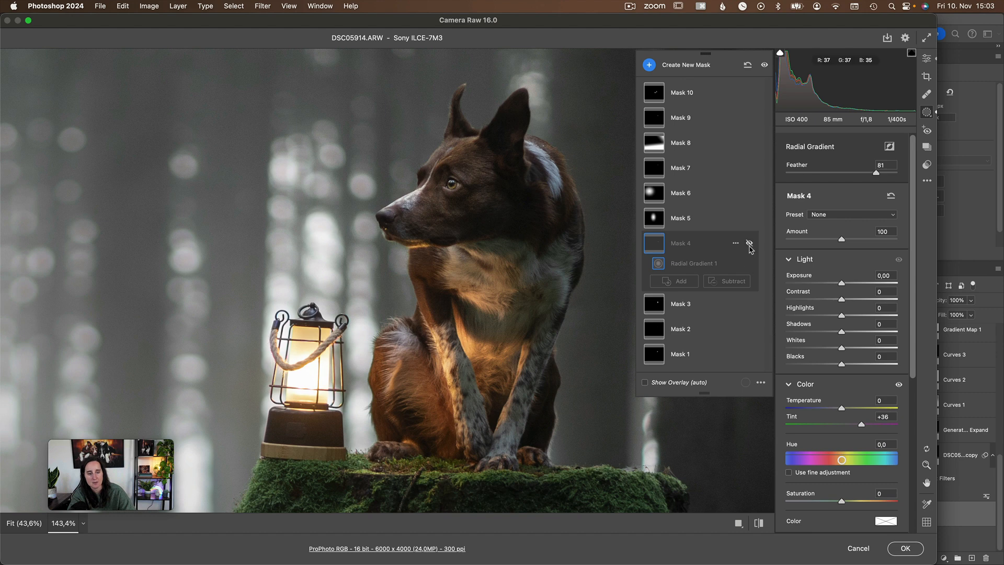
left_click(749, 245)
left_click(749, 245)
left_click(749, 244)
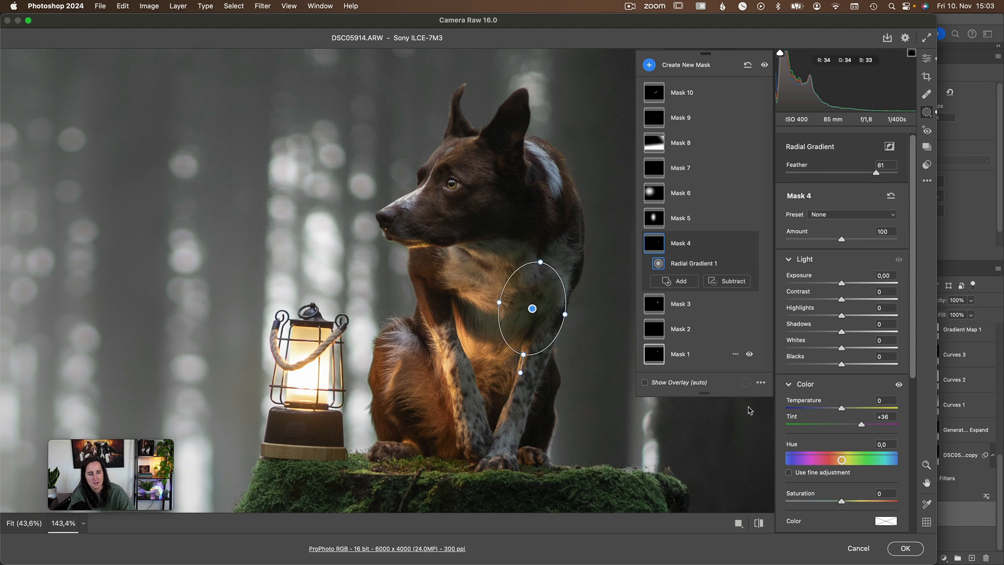
Review Mask 5's light and effects settings on the bright background beside the lantern, comparing the forest with and without the mask.
left_click(701, 224)
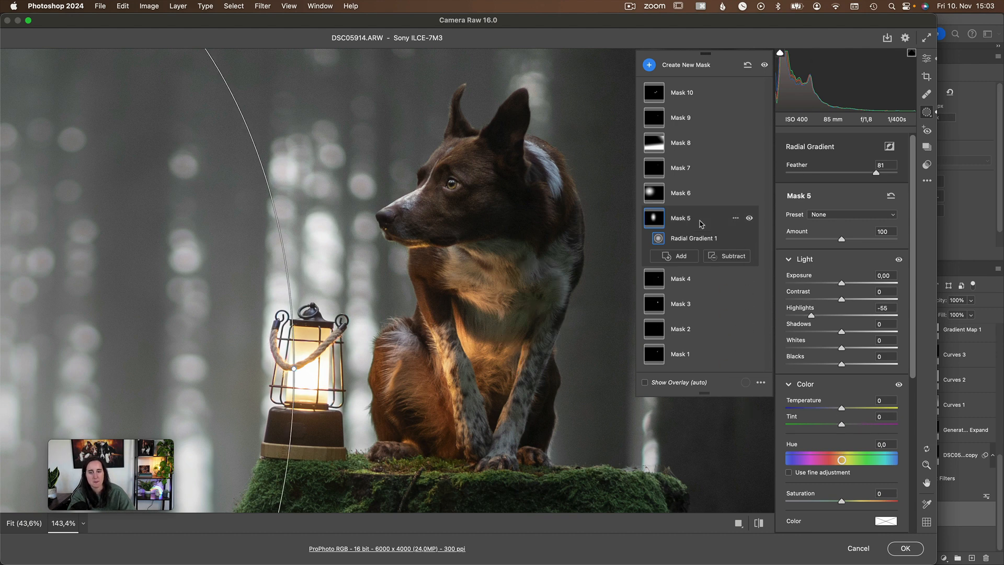
scroll(507, 308, "down", 10)
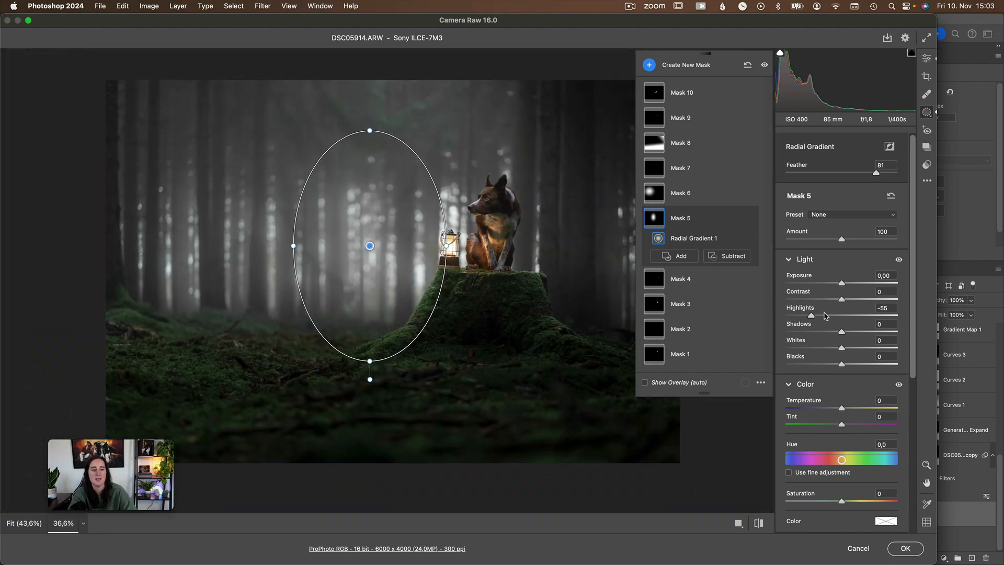
scroll(854, 370, "down", 1)
scroll(853, 370, "down", 7)
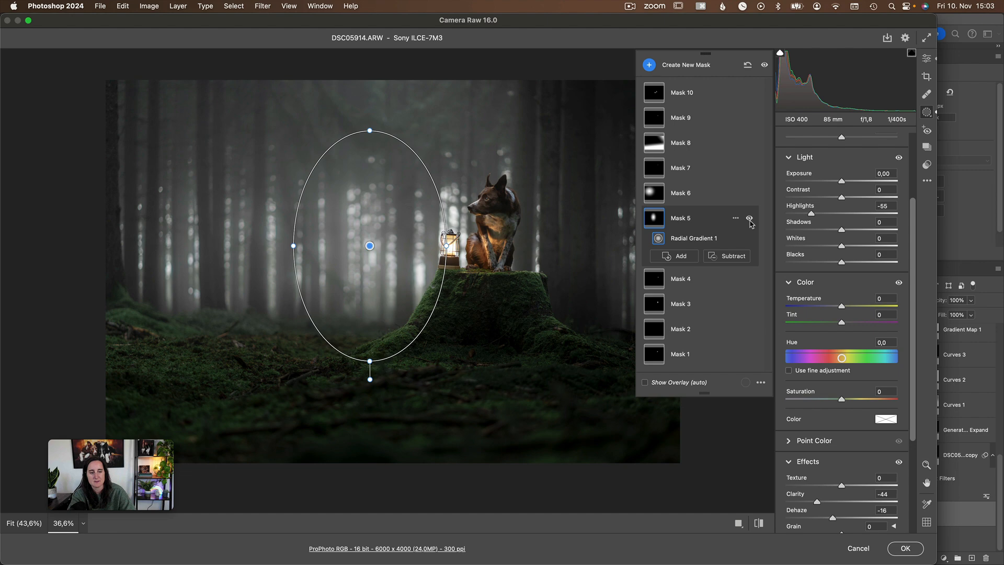
left_click(749, 219)
left_click(749, 218)
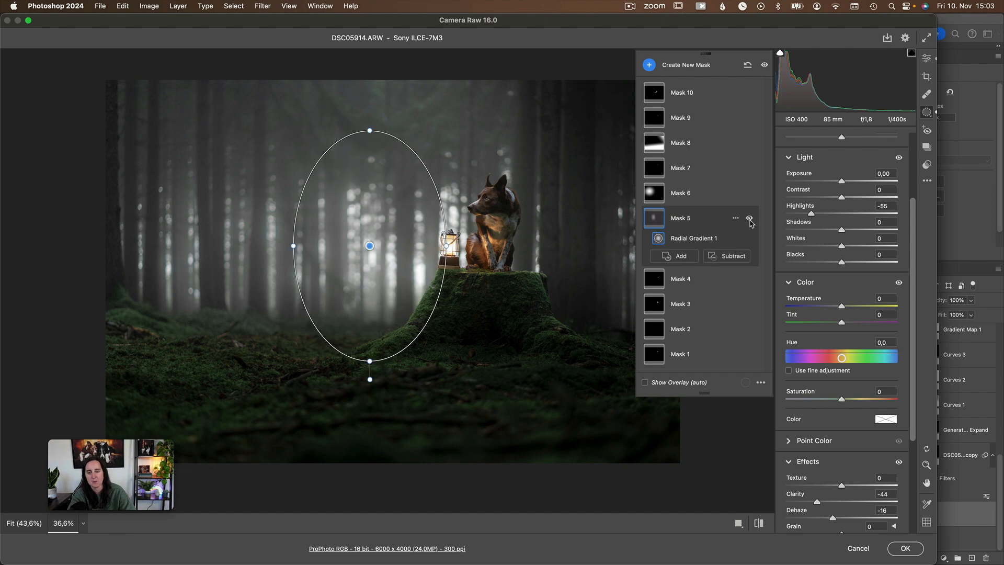
left_click(749, 219)
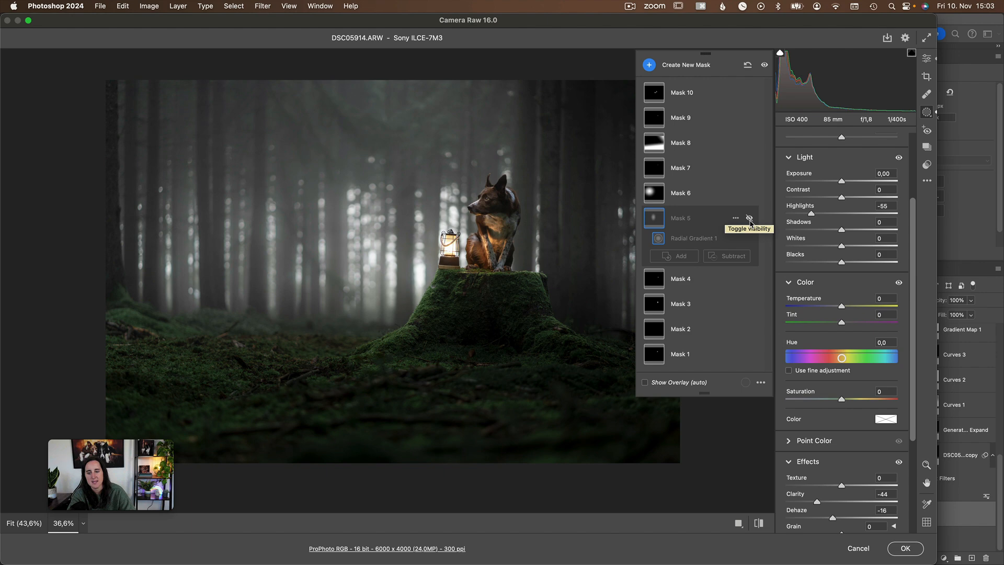
left_click(749, 219)
left_click(750, 218)
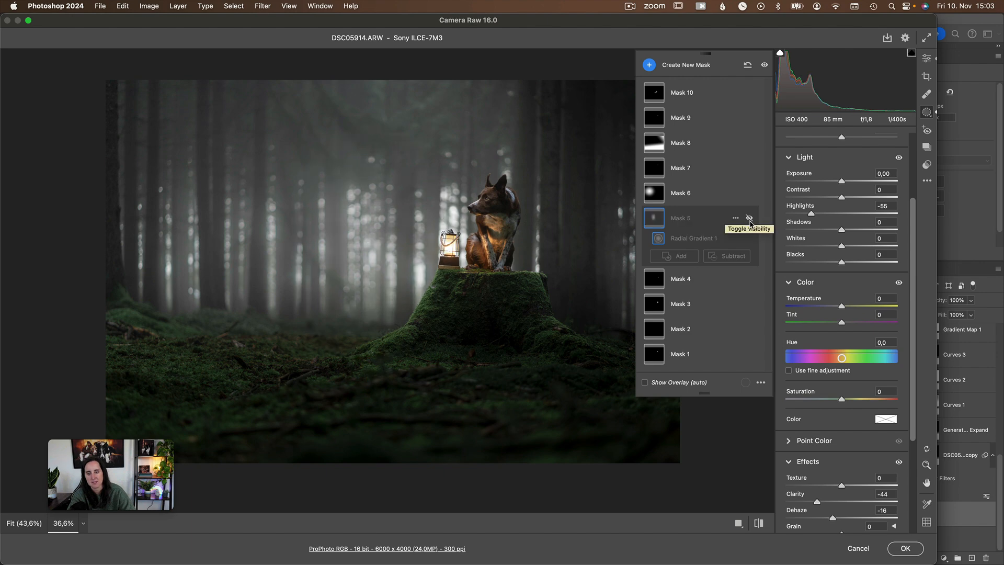
left_click(750, 218)
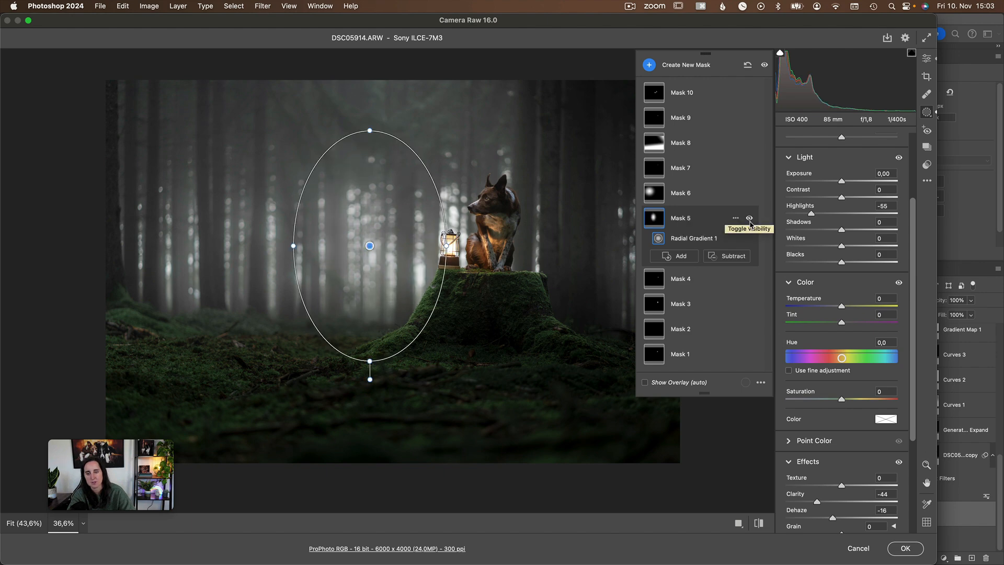
Review Mask 6's light and effects settings on the large round background area, comparing the trees with and without the mask.
left_click(706, 201)
scroll(859, 337, "down", 3)
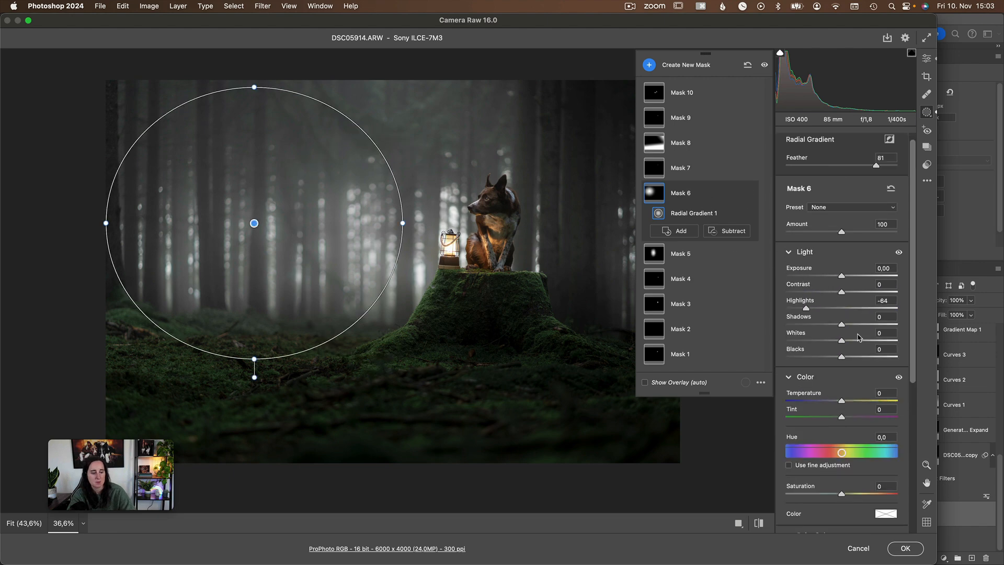
scroll(858, 345, "down", 3)
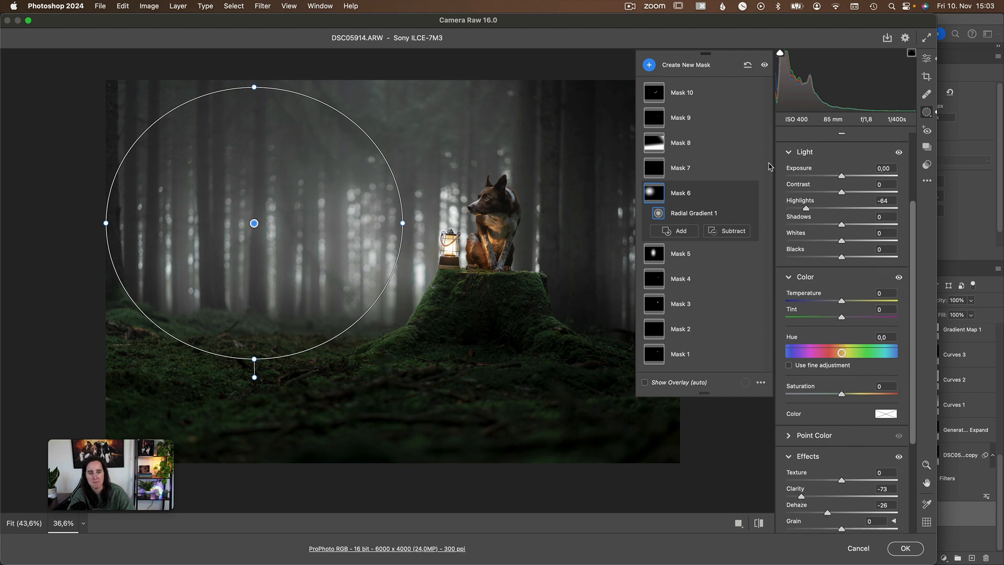
left_click(749, 193)
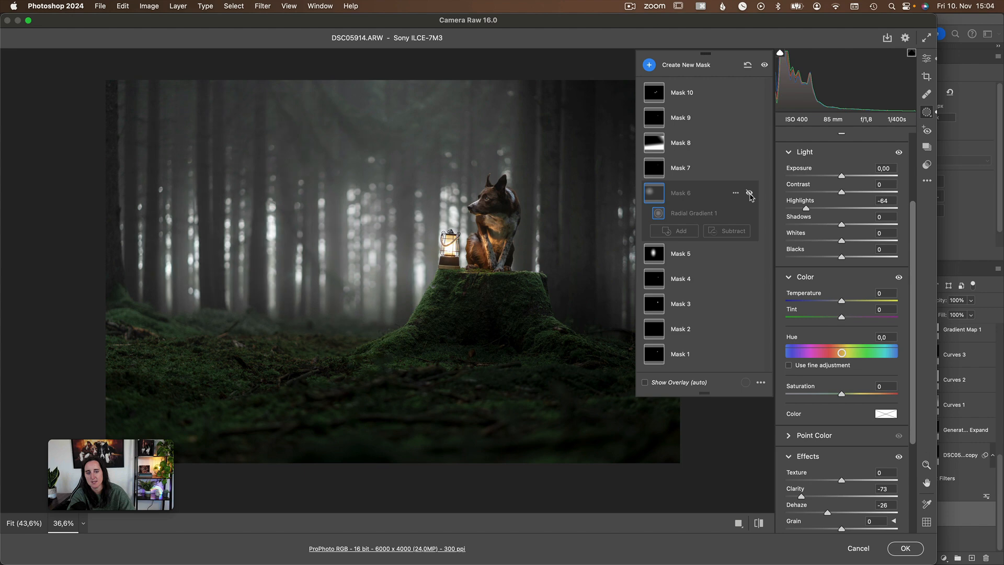
left_click(749, 193)
left_click(749, 193)
left_click(750, 193)
left_click(750, 193)
left_click(750, 197)
left_click(750, 198)
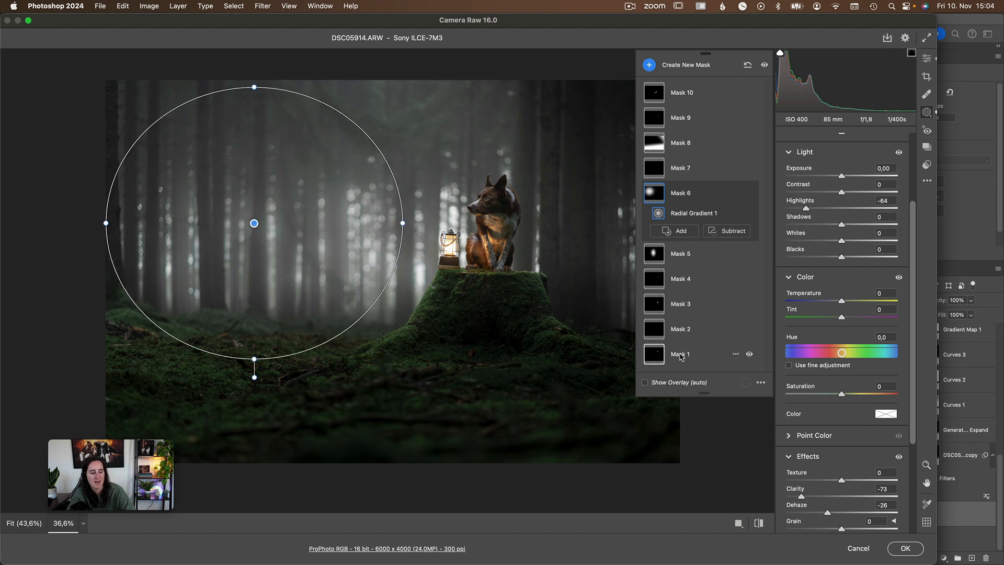
Select Mask 7 near the dog's ear and compare that area with and without its shadows adjustment.
left_click(674, 177)
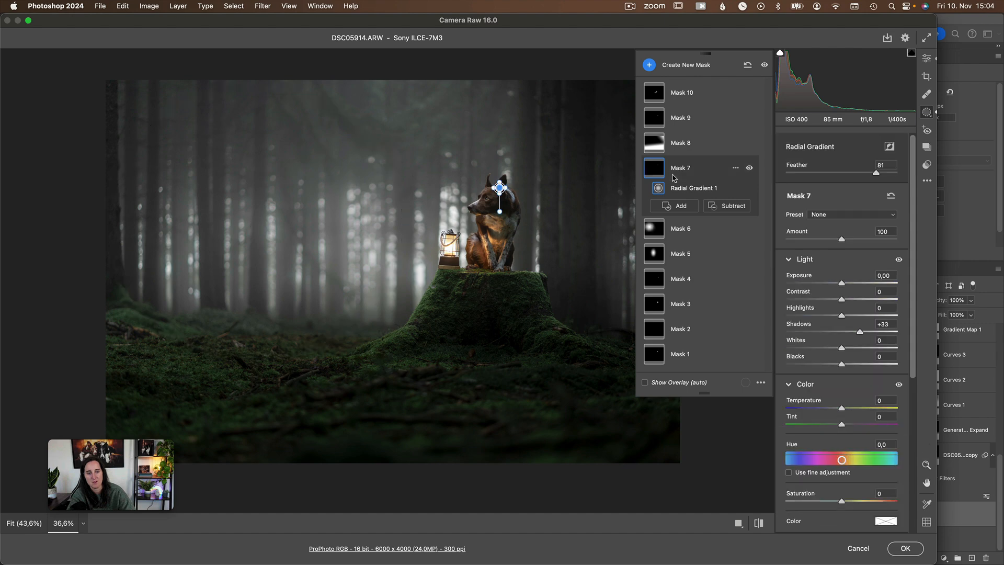
left_click(749, 169)
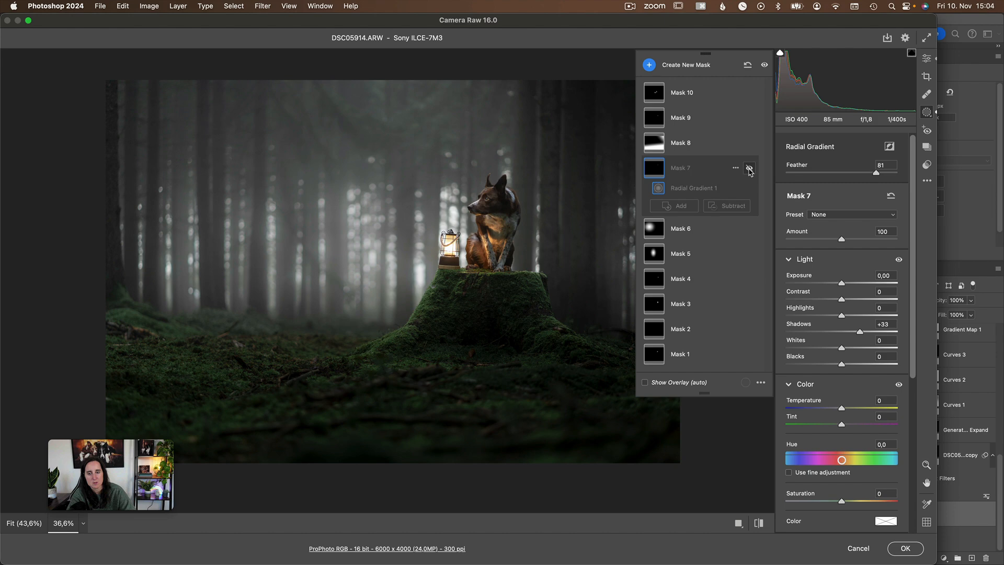
left_click(749, 168)
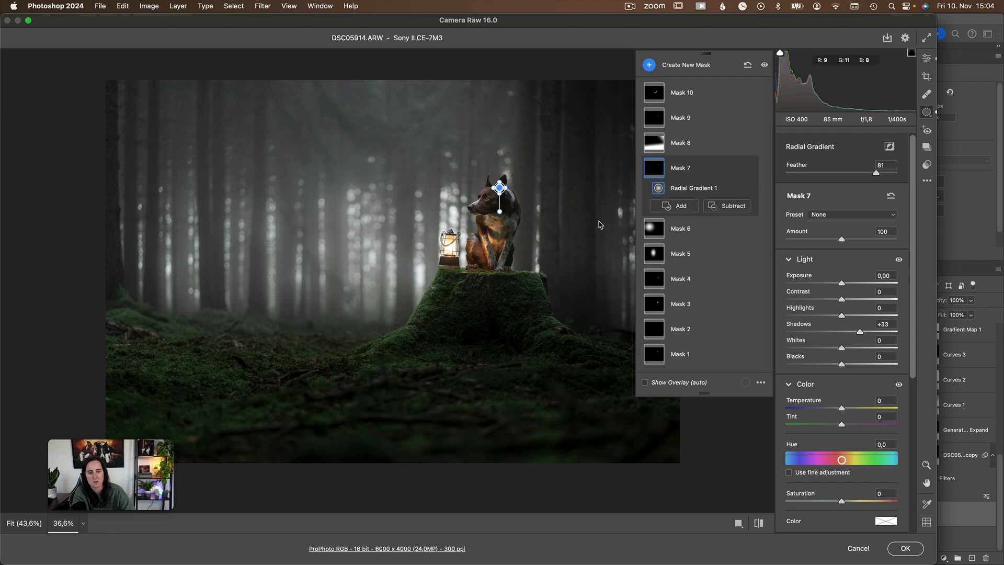
Select Mask 8 with its two linear gradients and compare the forest floor and edges with and without its exposure adjustment.
left_click(693, 150)
mouse_move(450, 319)
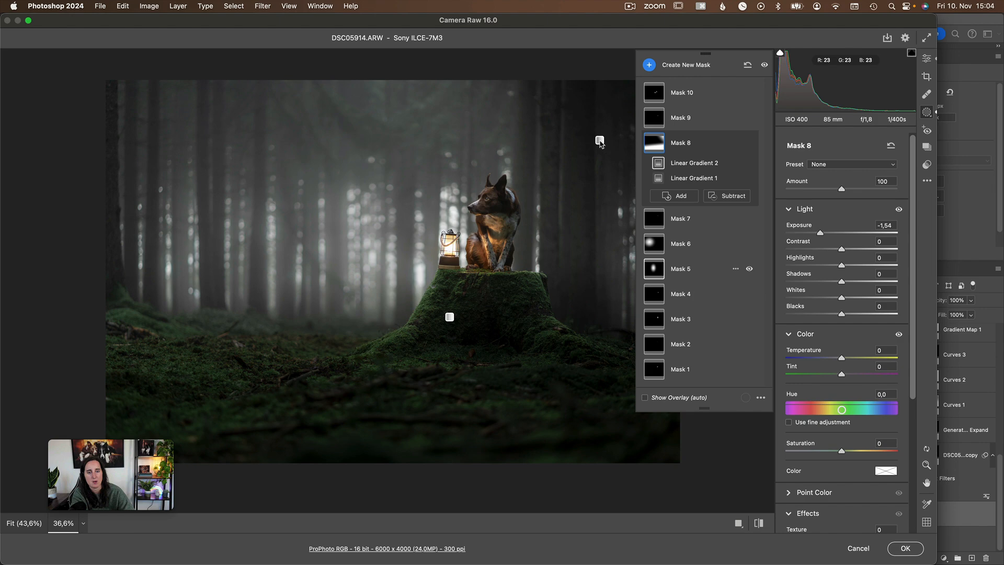
left_click(750, 144)
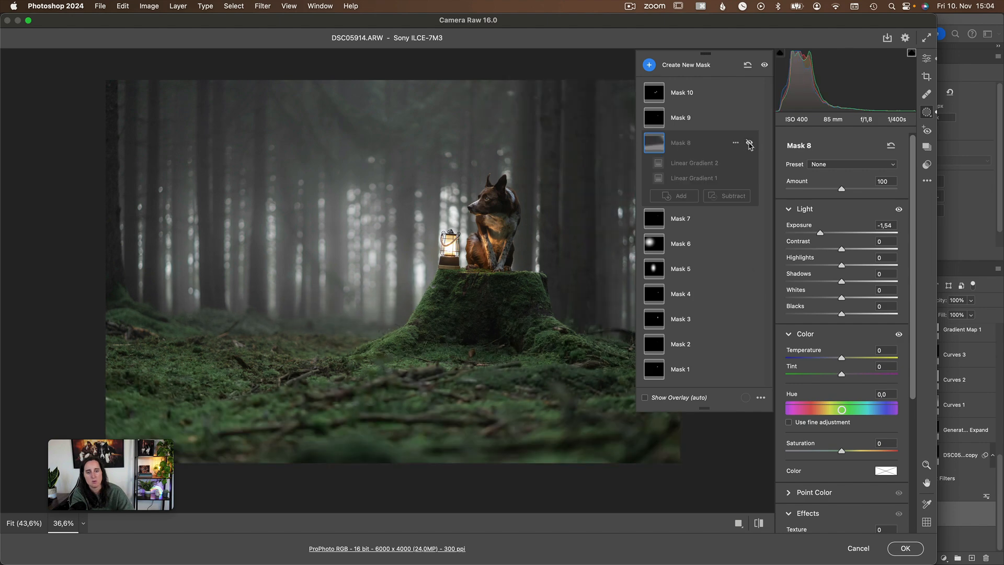
left_click(750, 143)
left_click(749, 143)
left_click(749, 143)
left_click(750, 144)
left_click(749, 143)
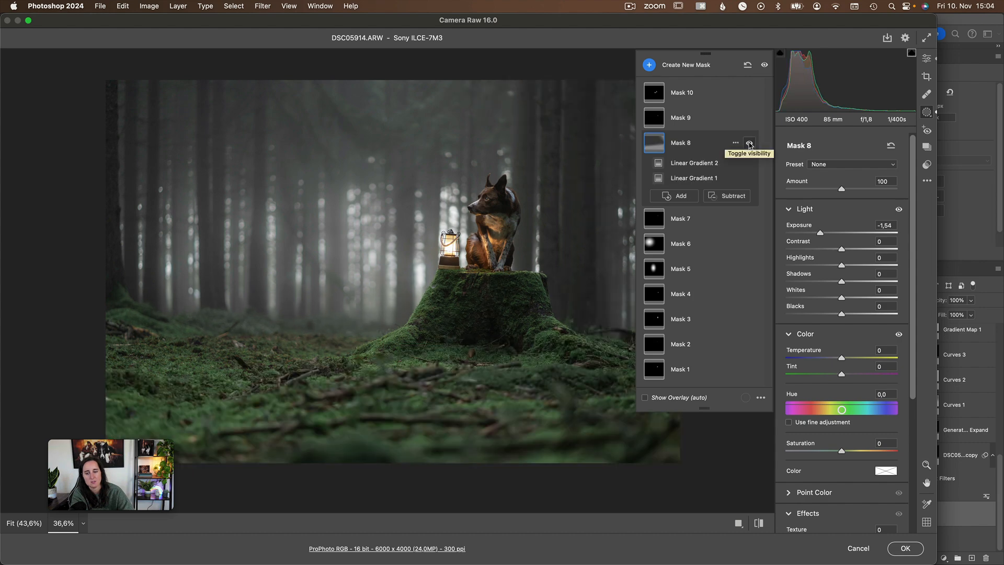
Compare the forest floor and the upper trees repeatedly with and without Mask 8, and check its light settings.
left_click(749, 143)
left_click(749, 143)
left_click(749, 143)
left_click(750, 143)
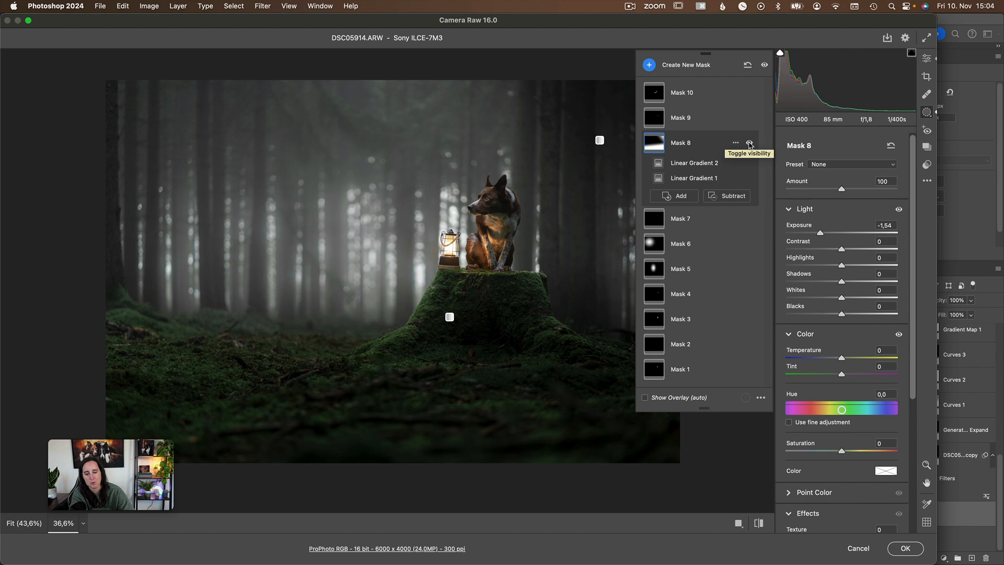
scroll(838, 277, "down", 1)
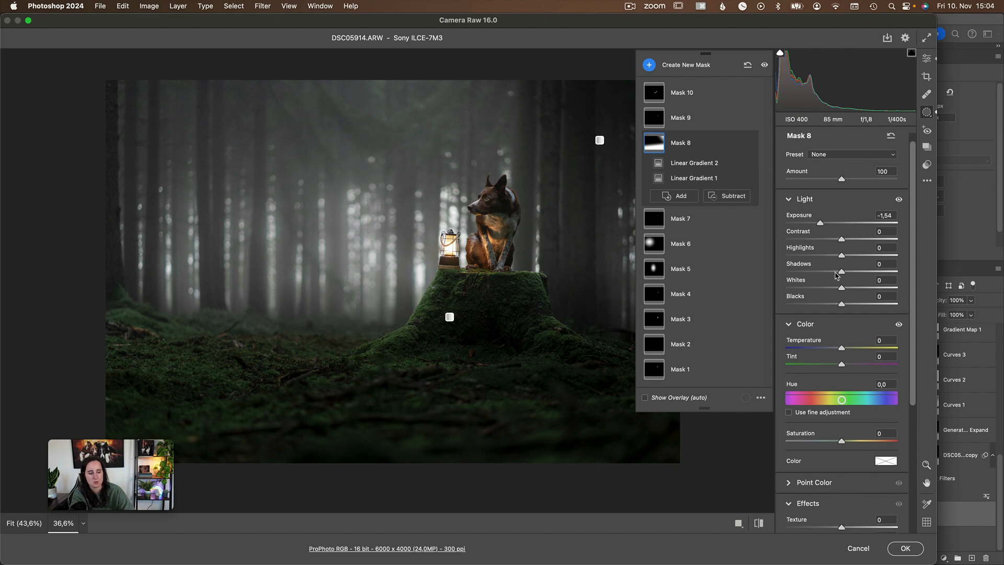
scroll(838, 277, "up", 1)
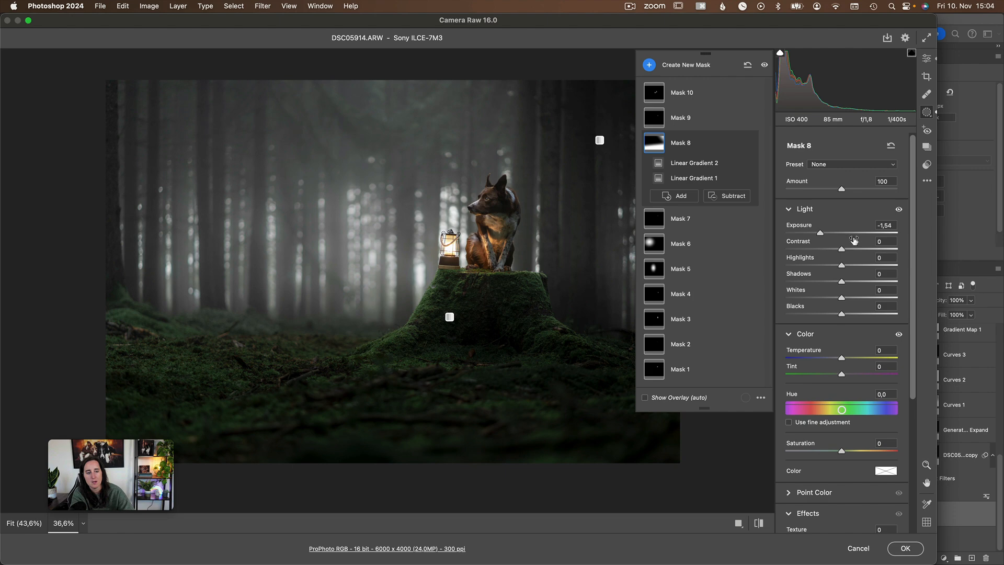
left_click(749, 143)
left_click(749, 143)
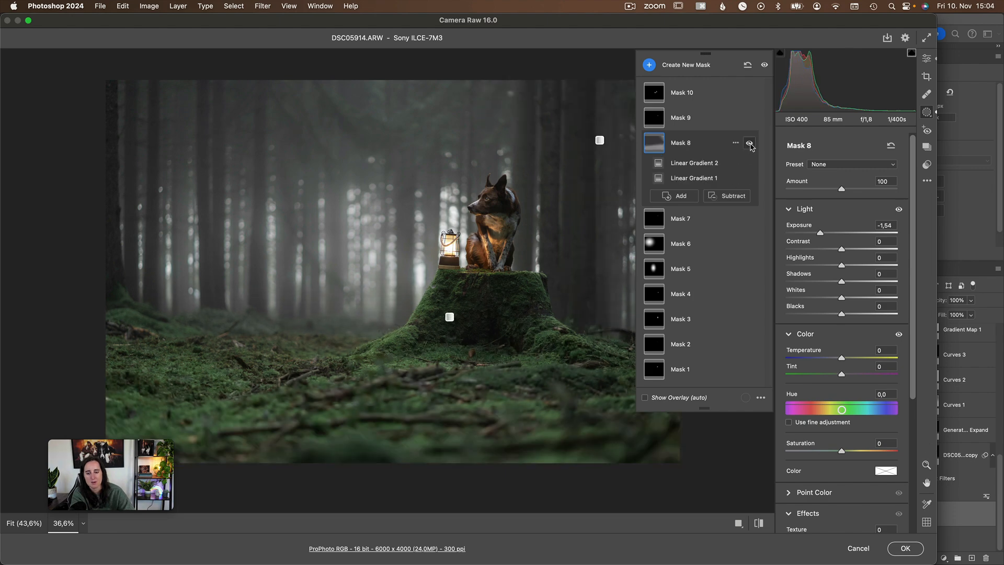
left_click(749, 144)
left_click(749, 144)
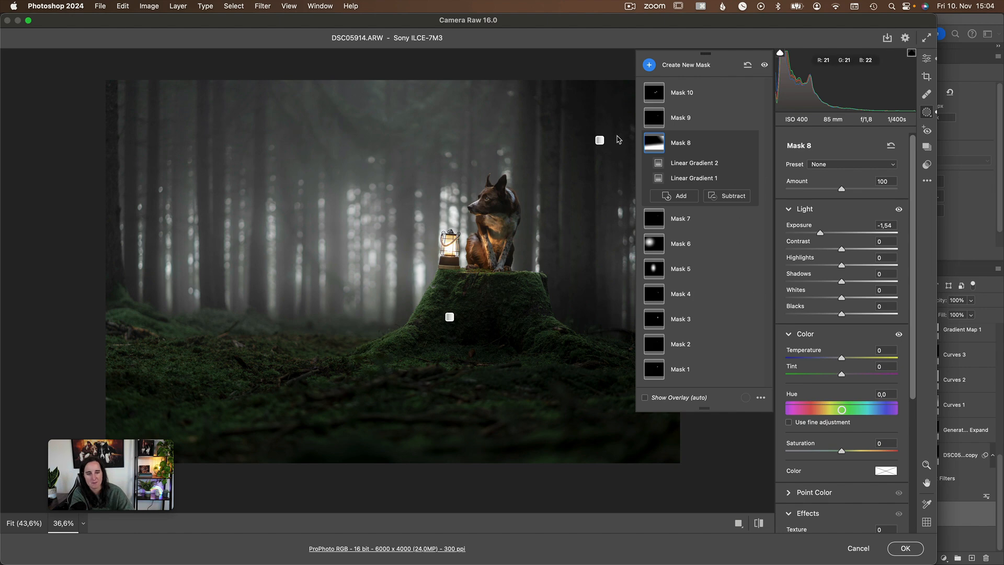
Select Mask 9's radial gradient on the dog's chest and compare the fur with and without its saturation adjustment.
left_click(695, 120)
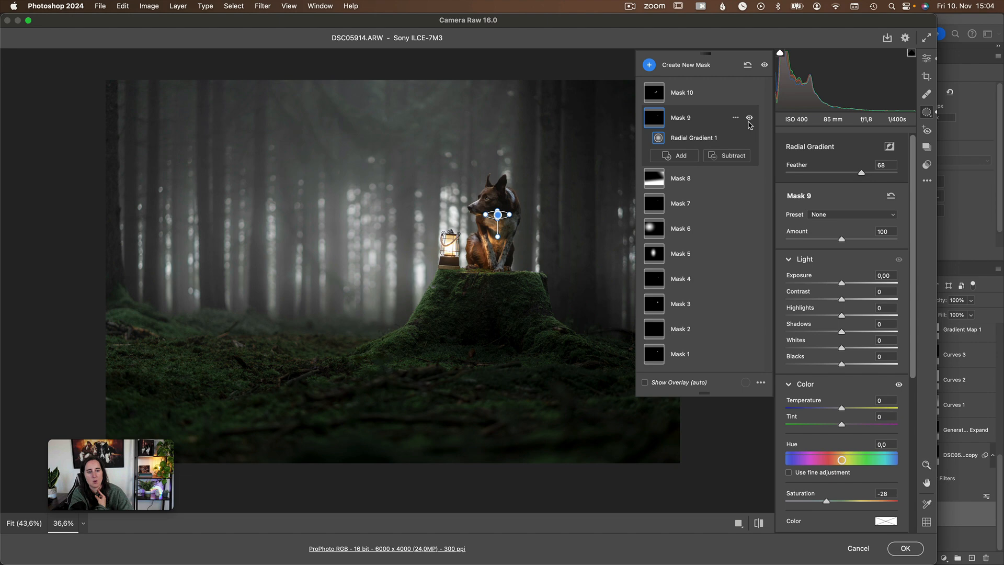
left_click(749, 118)
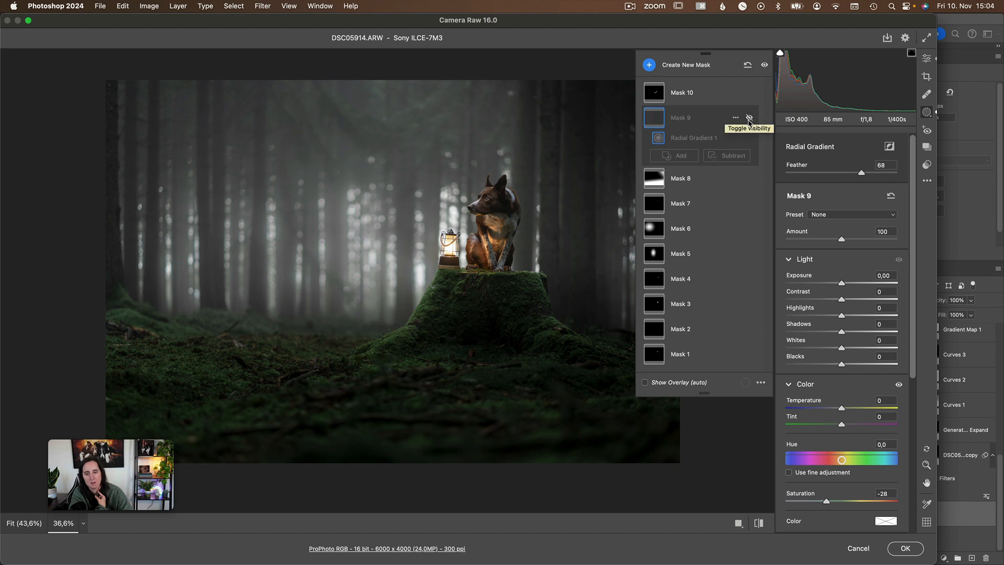
left_click(749, 118)
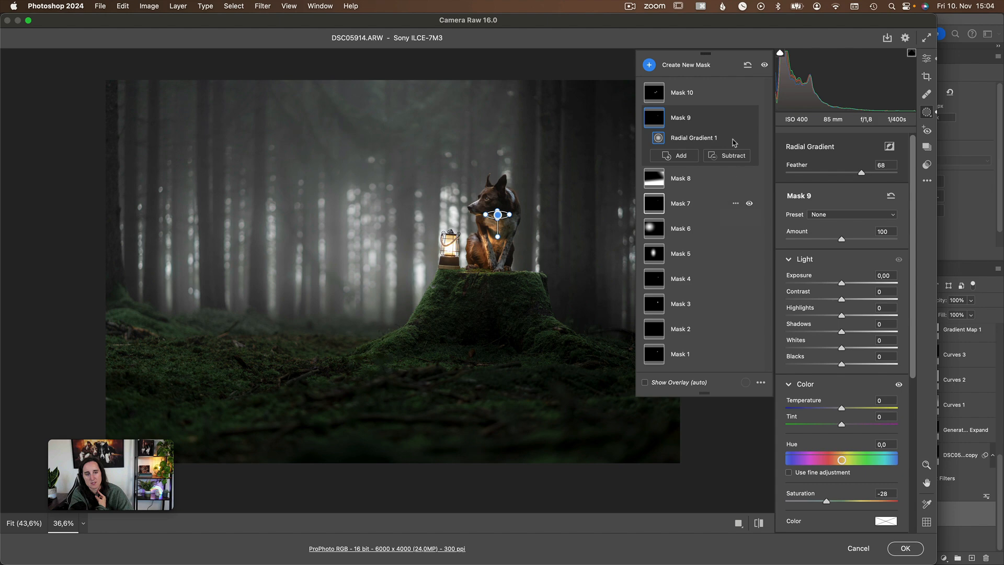
Select Mask 10 beside the lantern, and compare the whole photo before and after all raw edits.
left_click(694, 103)
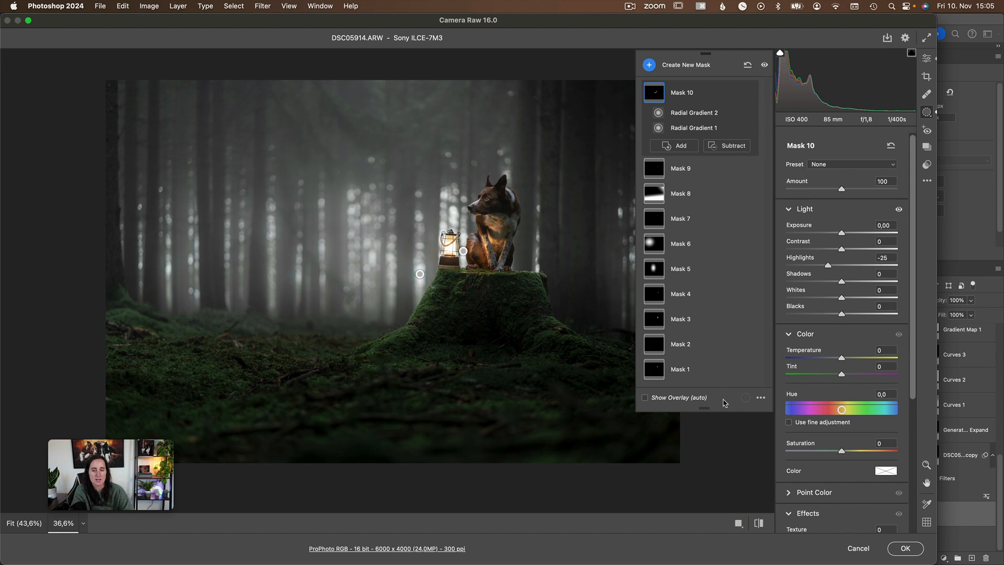
left_click(709, 424)
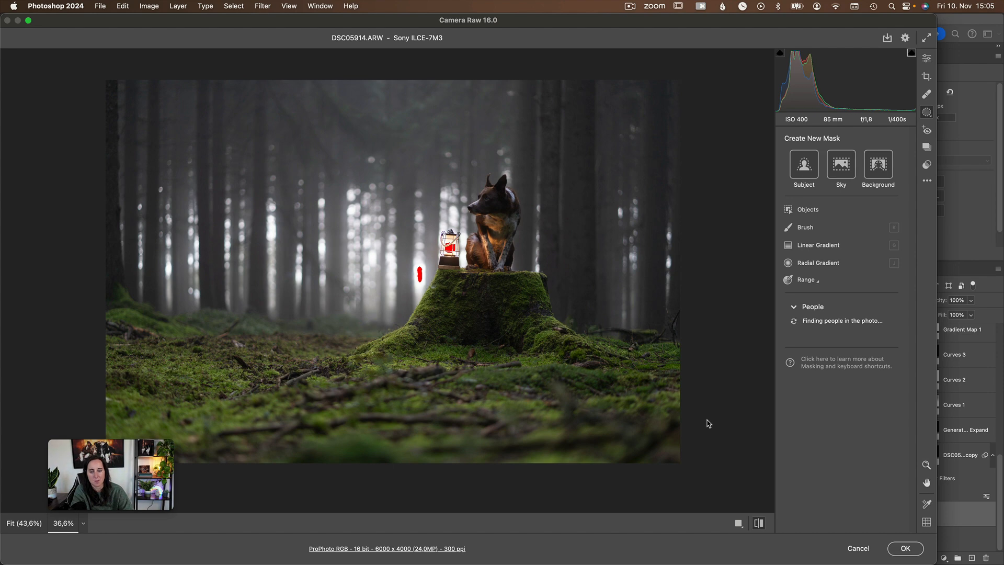
key("backslash")
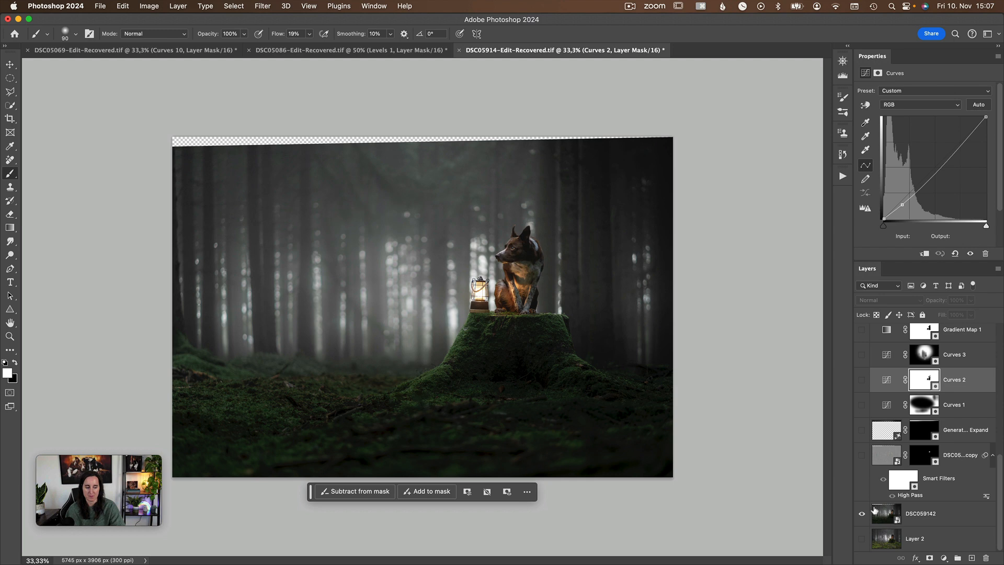
Show the DSC059142 copy layer with the High Pass filter and look up the recorded steps of the High Pass Eyes action.
left_click(862, 456)
left_click(842, 175)
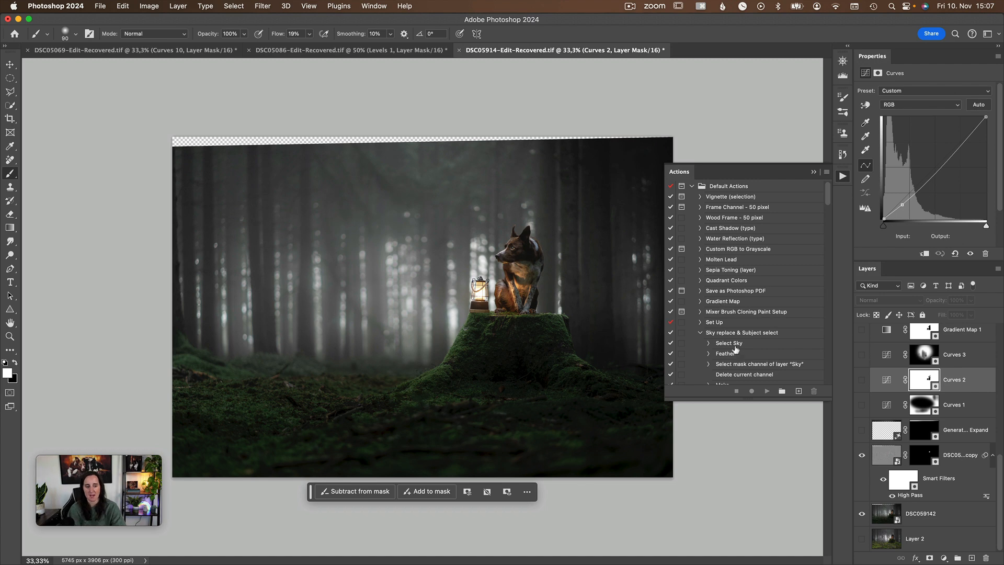
scroll(736, 346, "down", 5)
scroll(736, 347, "down", 5)
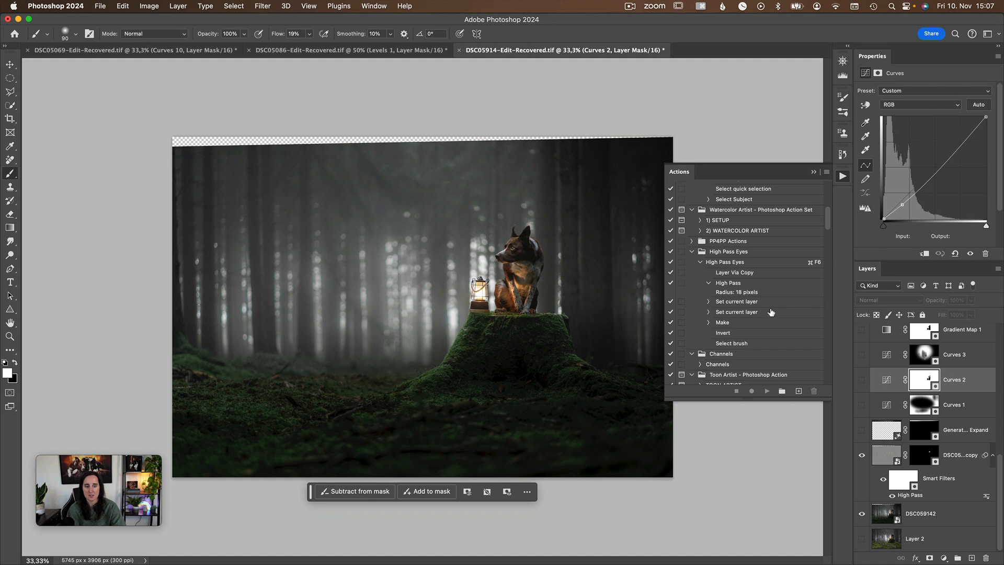
left_click(813, 172)
Preview the mask of the DSC059142 copy layer as an overlay and compare the dog with and without that layer.
left_click(923, 453)
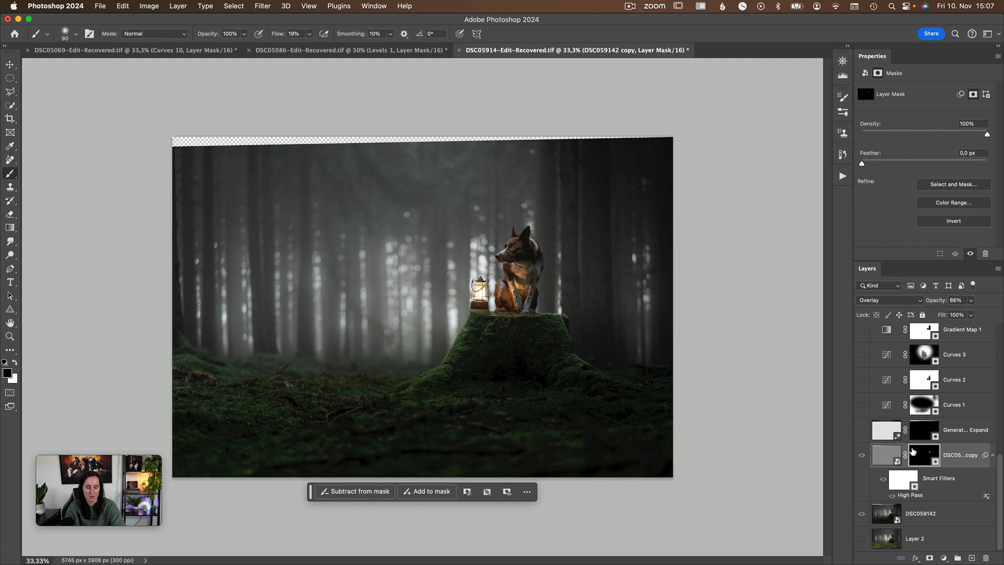
key("backslash")
key("backslash")
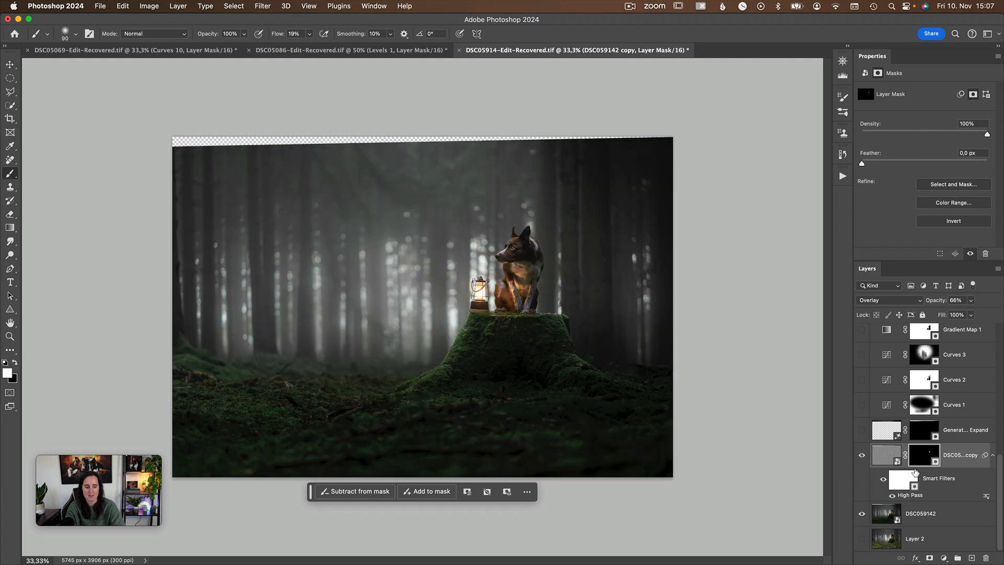
left_click(862, 455)
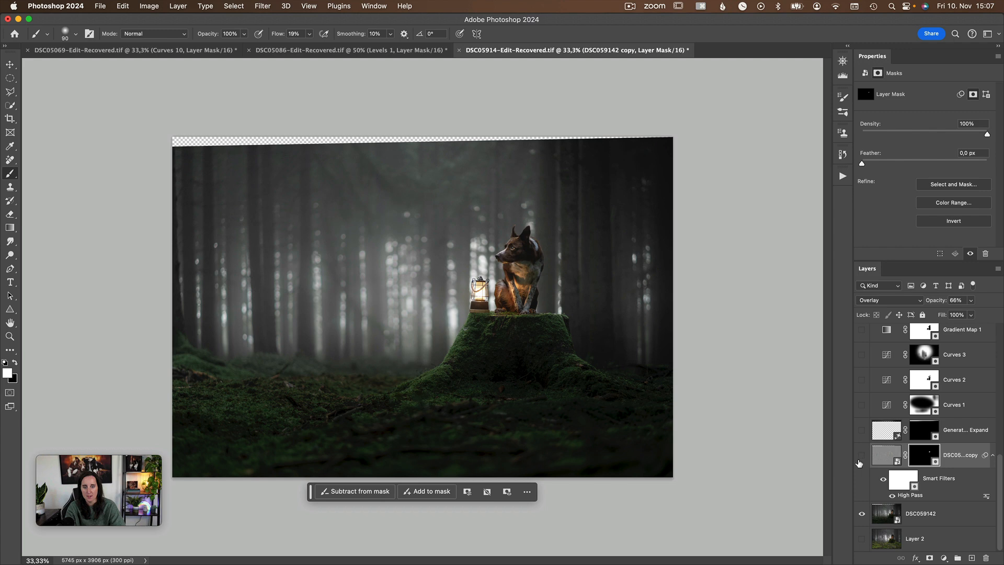
left_click(861, 455)
left_click(862, 455)
left_click(860, 458)
left_click(860, 458)
left_click(860, 458)
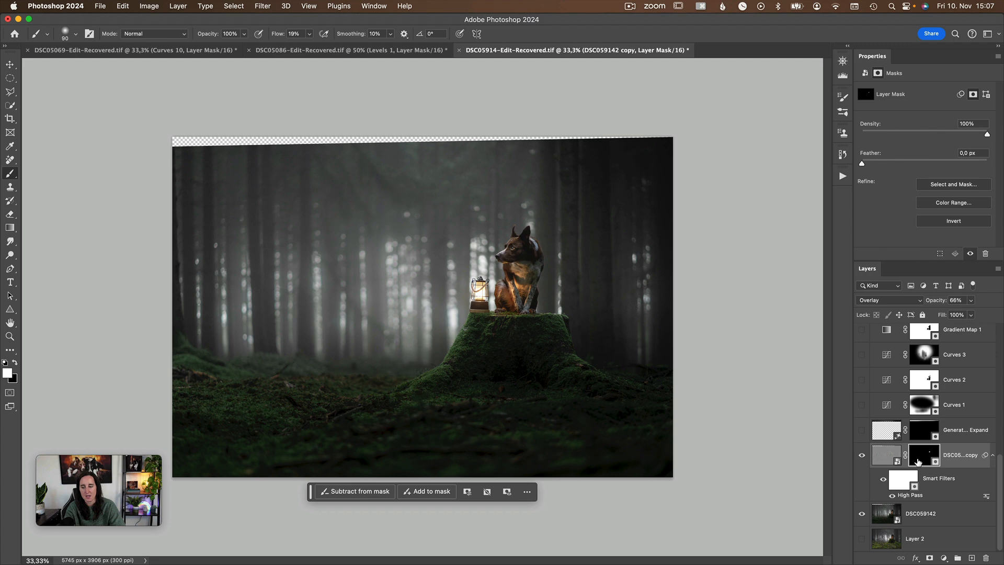
Compare the unedited Layer 2 on its own with the raw-edited version of the photo.
left_click(912, 441)
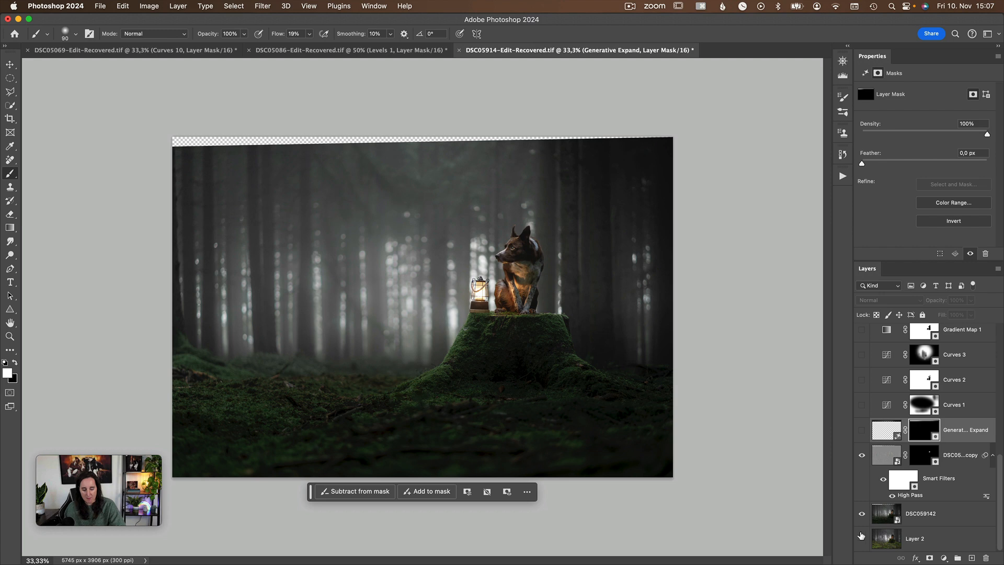
left_click(861, 543, "alt")
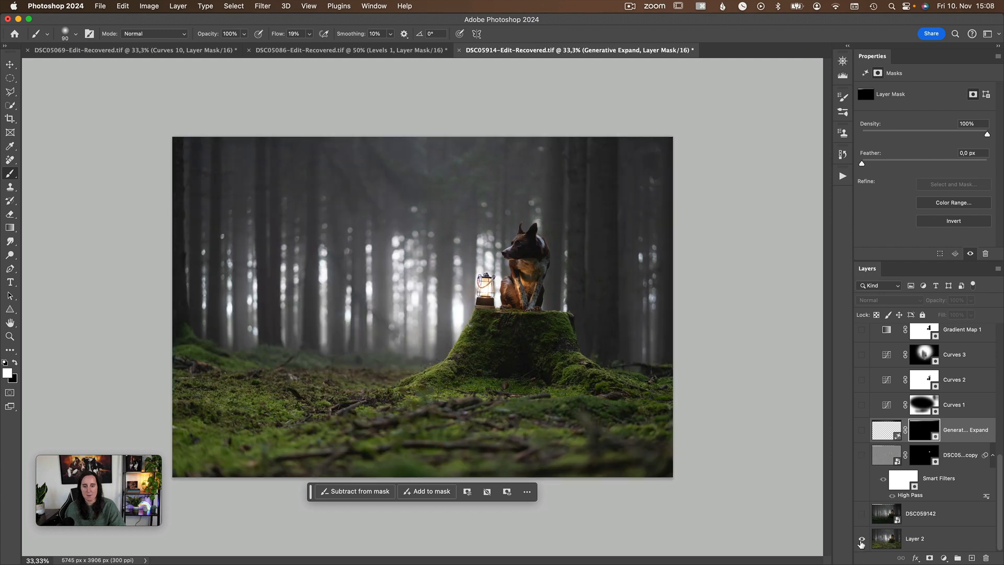
left_click(862, 542, "alt")
left_click(862, 542, "alt")
left_click(861, 543, "alt")
left_click(861, 543, "alt")
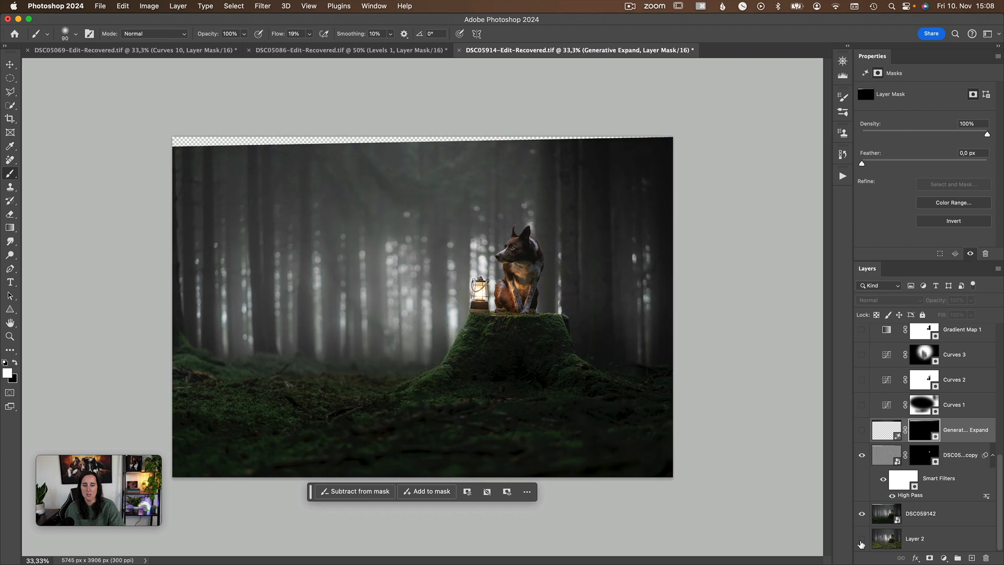
Show the Generative Expand layer to fill the transparent strip along the photo's upper edge.
left_click(863, 429)
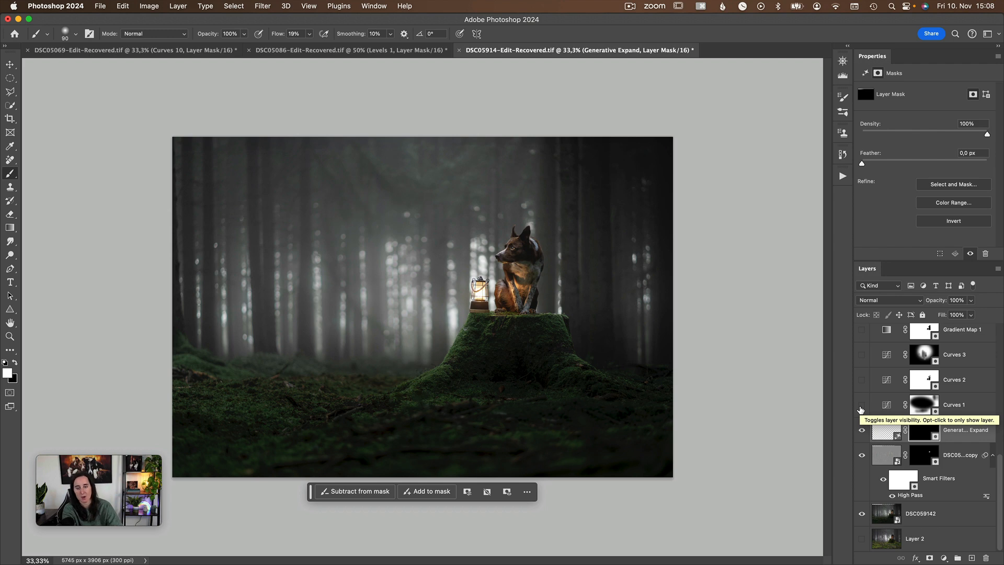
scroll(884, 439, "up", 5)
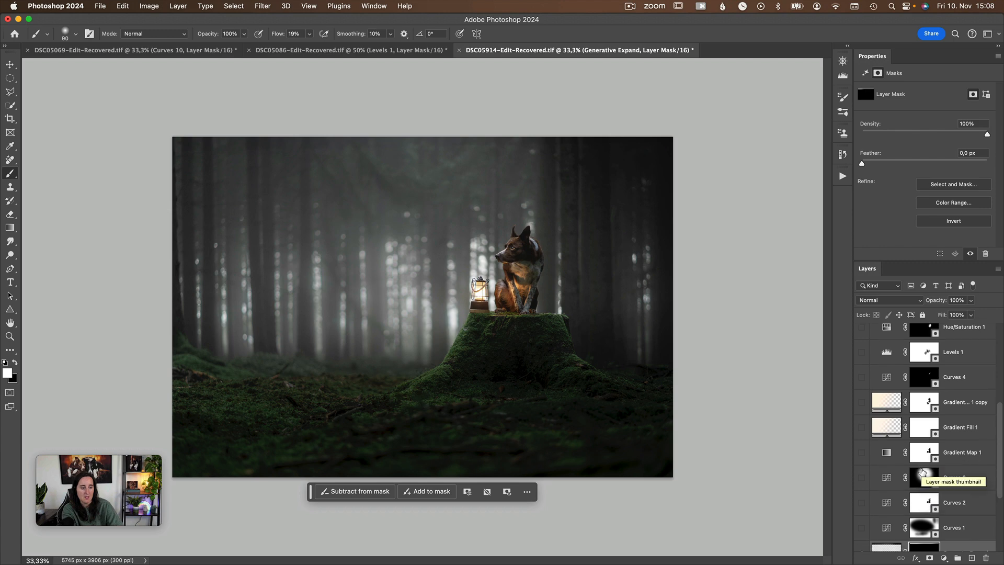
scroll(899, 487, "down", 1)
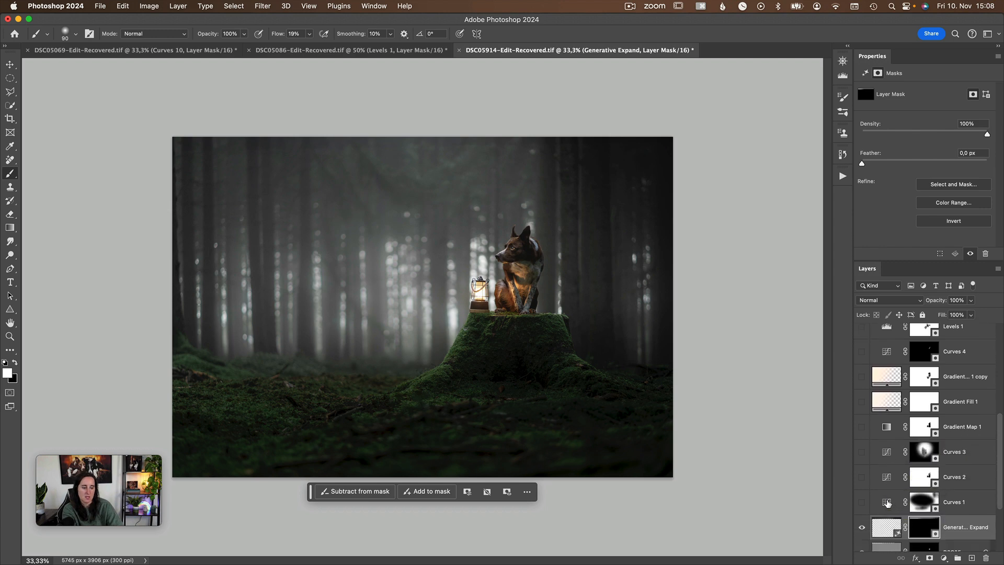
Inspect the black point on the Curves 1 adjustment's curve and show that layer.
left_click(887, 502)
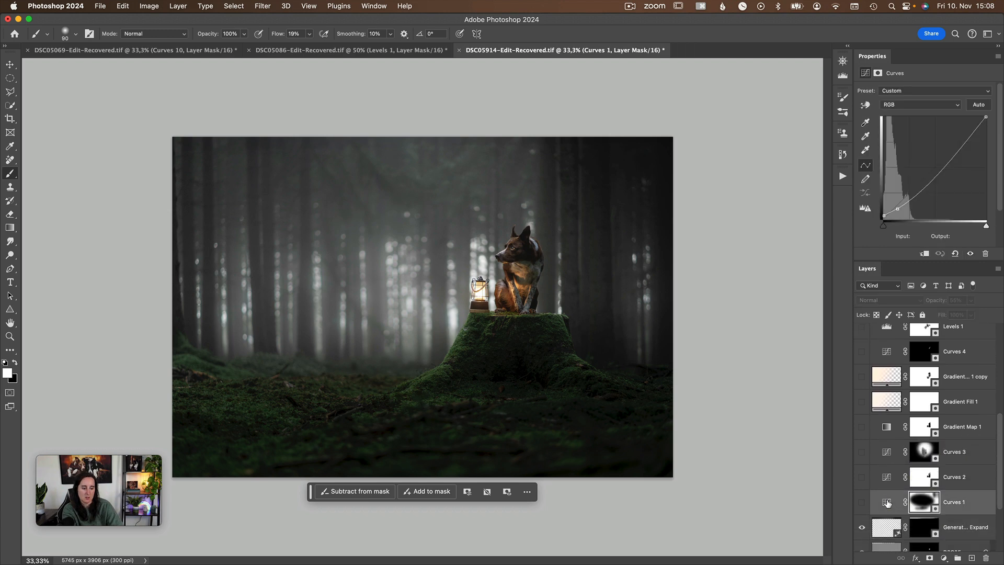
left_click(883, 217)
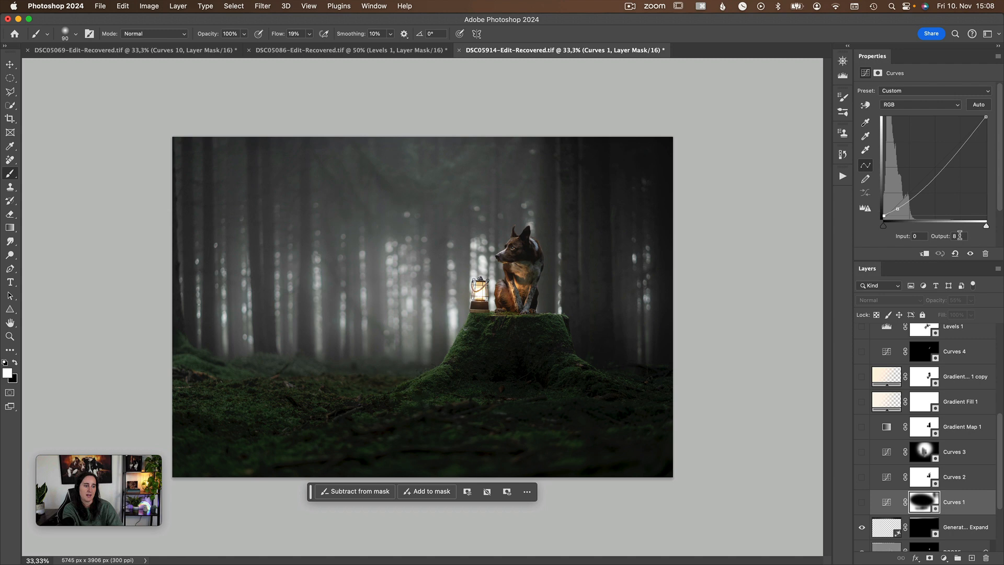
left_click(862, 503)
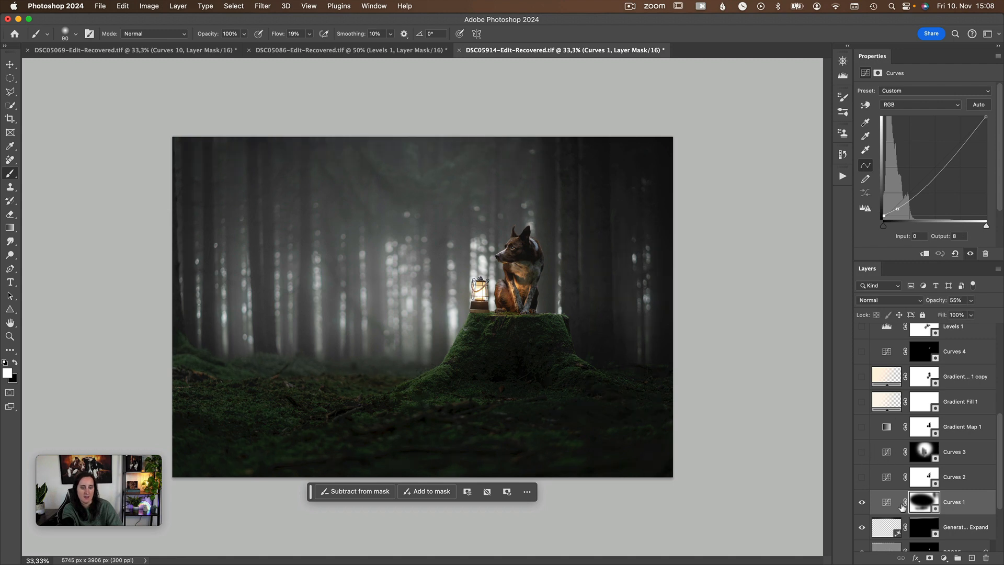
Preview the Curves 1 layer mask as a red overlay on the photo and return to the normal view.
left_click(919, 504, "alt+shift")
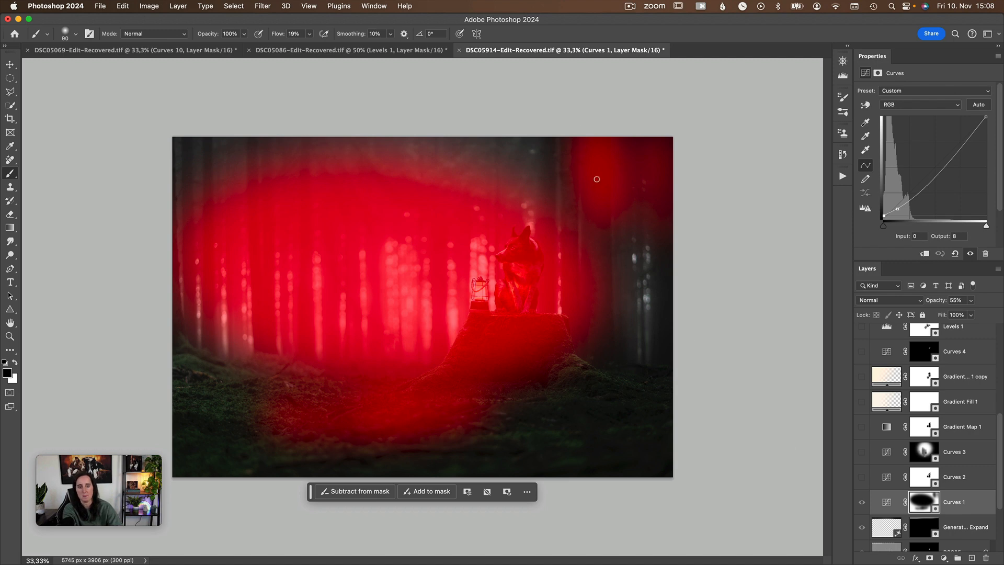
key("backslash")
key("x")
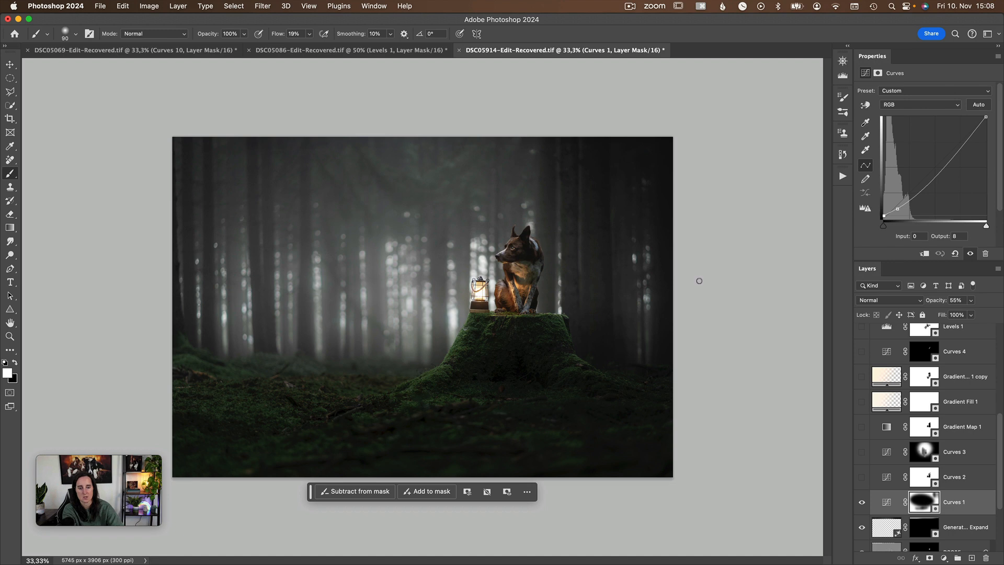
Compare the photo's edges and forest floor with and without the Curves 1 layer.
left_click(861, 503)
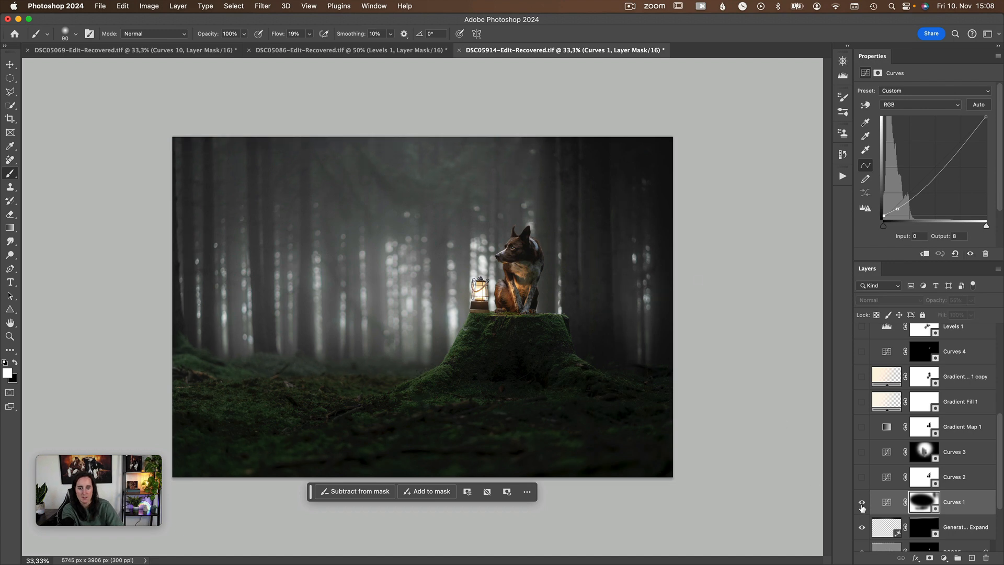
left_click(861, 502)
left_click(861, 503)
left_click(861, 503)
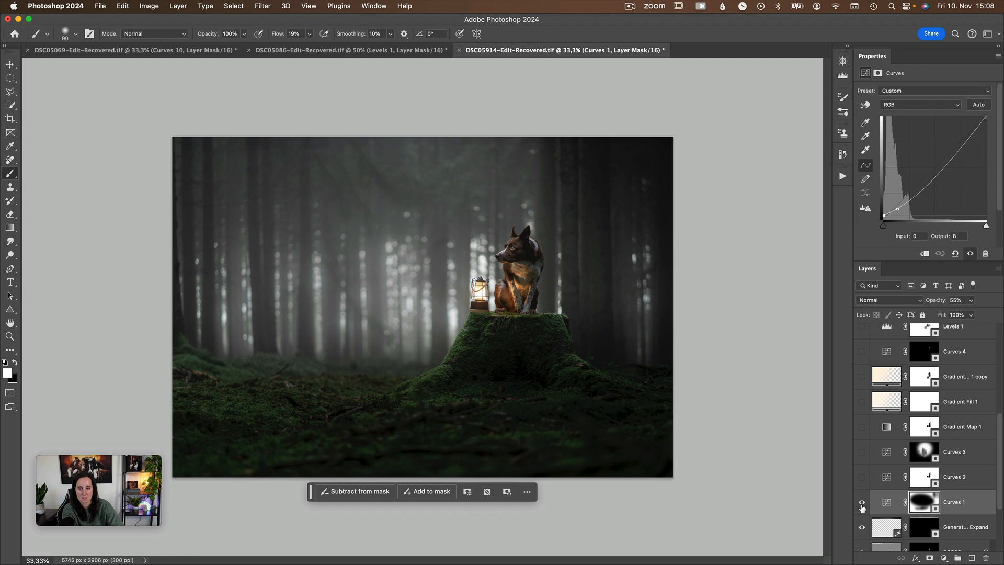
left_click(862, 503)
left_click(862, 503)
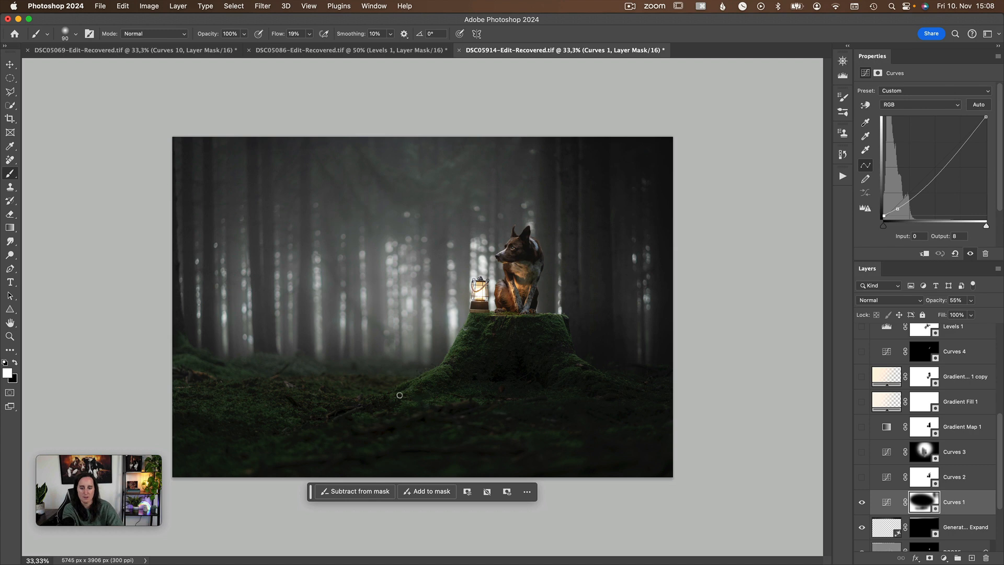
Inspect the darkening point on the Curves 2 adjustment's curve, show the layer and compare the photo with and without it.
left_click(889, 482)
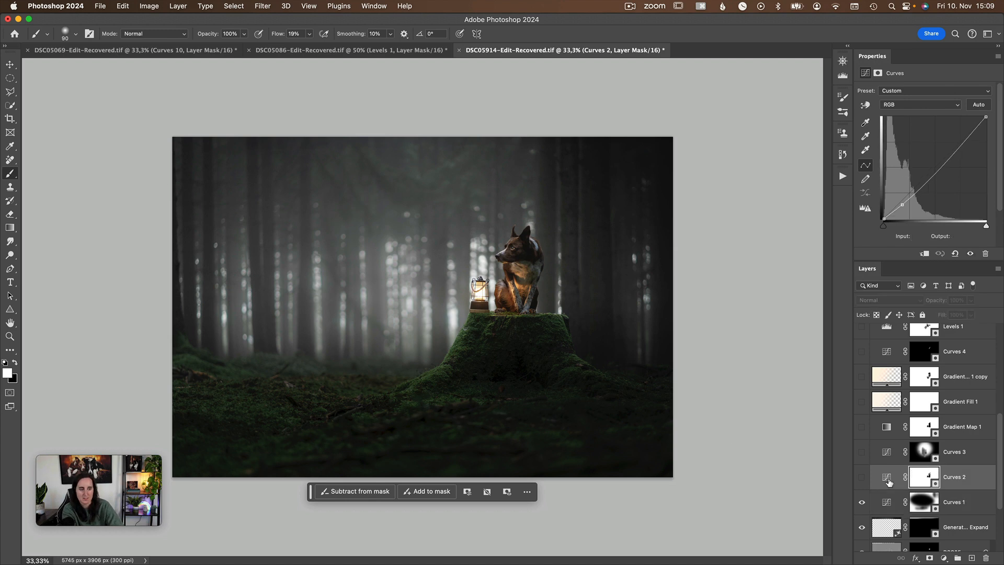
left_click(902, 204)
left_click(863, 479)
left_click(863, 479)
left_click(862, 478)
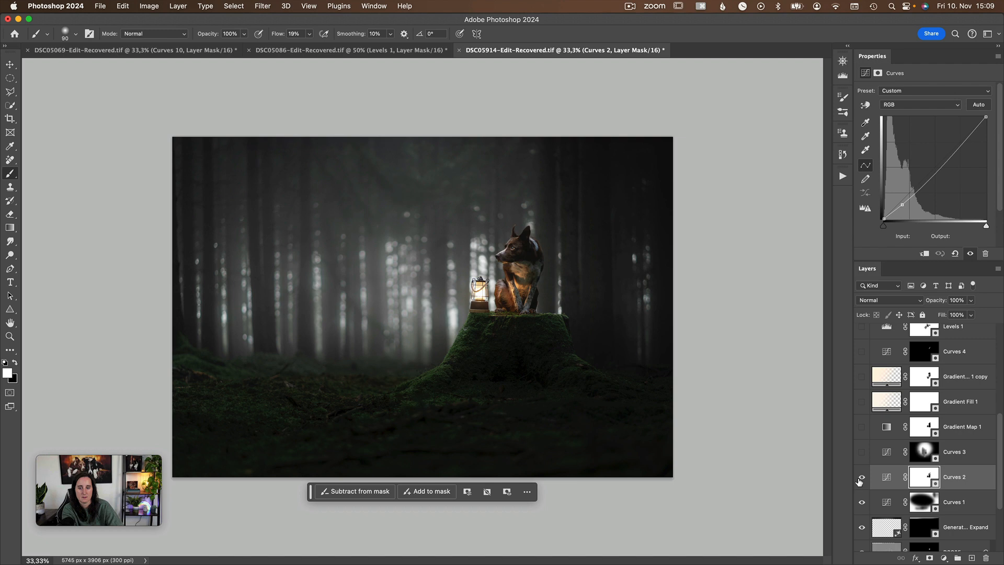
left_click(861, 478)
left_click(861, 478)
Preview the Curves 2 layer mask over the dog and lantern as a red overlay and return to the normal view.
key("x")
key("backslash")
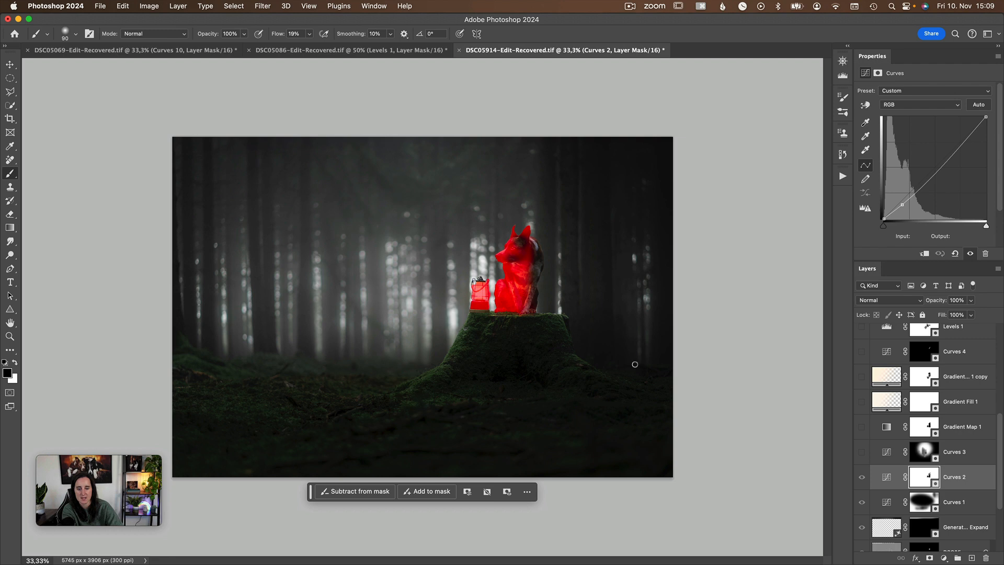
key("backslash")
key("x")
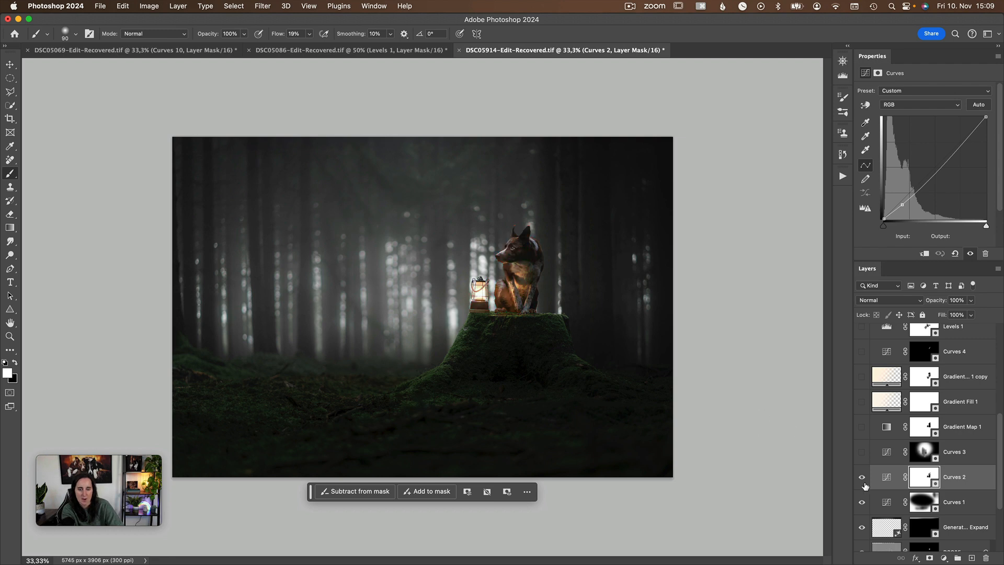
Compare the photo again with and without the darkening from the Curves 2 layer.
left_click(862, 482)
left_click(863, 482)
left_click(863, 482)
left_click(863, 482)
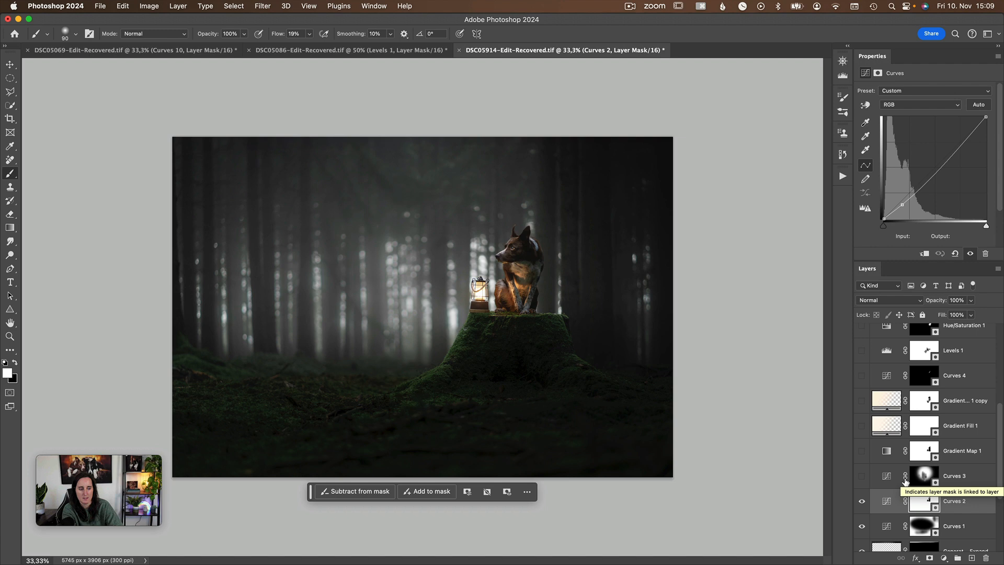
Select the Curves 3 adjustment, show the layer and compare the background with and without its brightening.
scroll(858, 437, "down", 3)
scroll(858, 437, "up", 3)
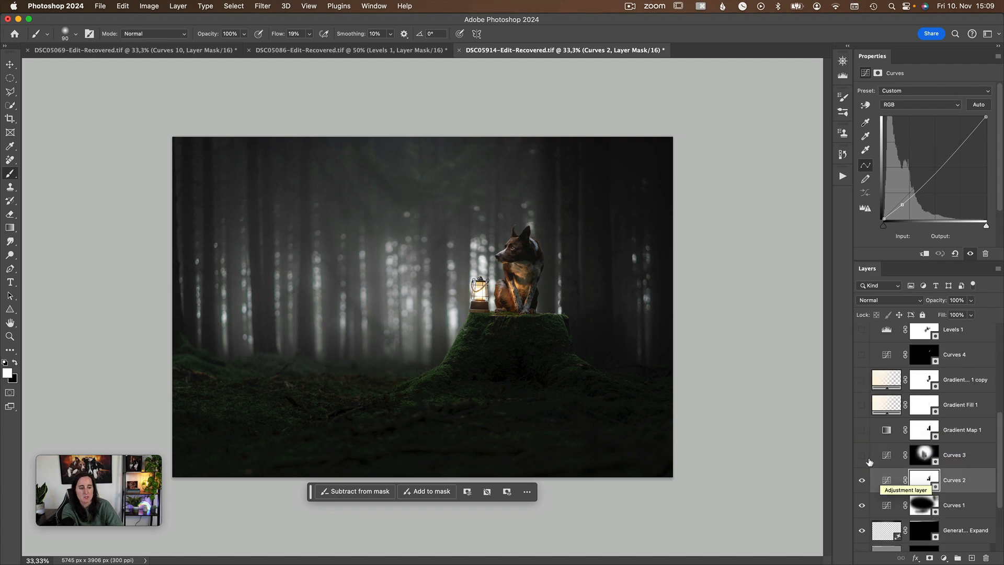
left_click(892, 457)
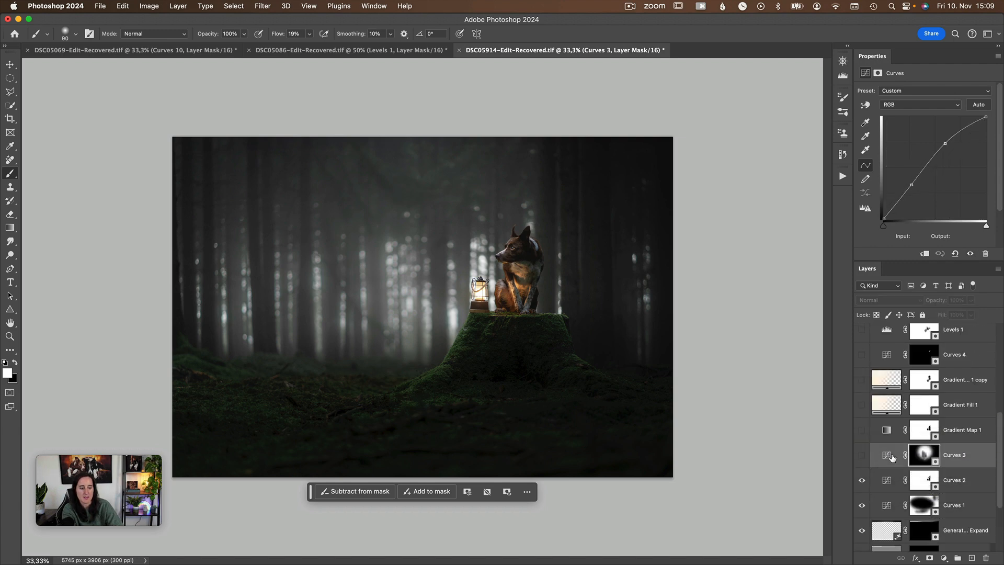
left_click(862, 455)
left_click(861, 455)
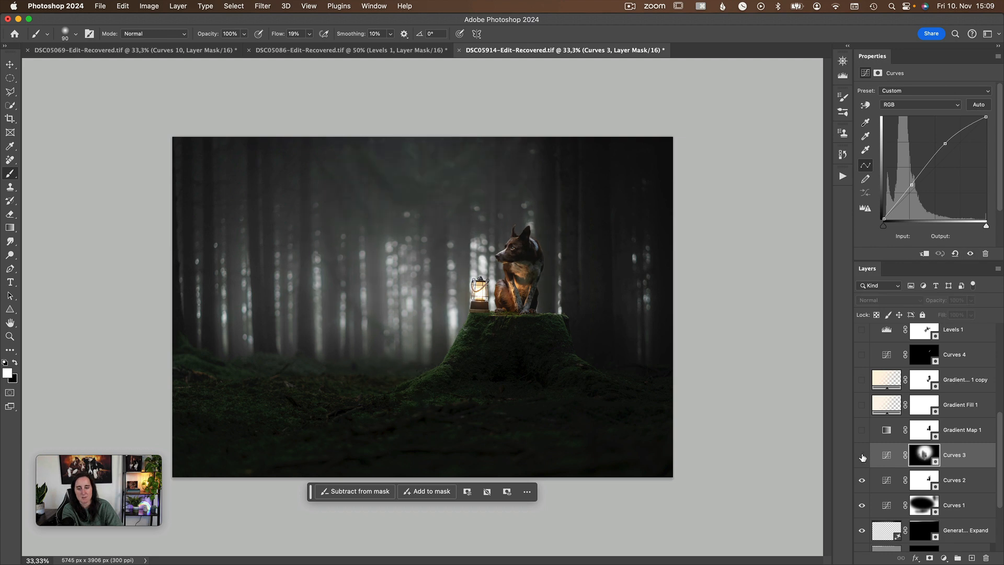
left_click(862, 455)
left_click(861, 455)
left_click(862, 456)
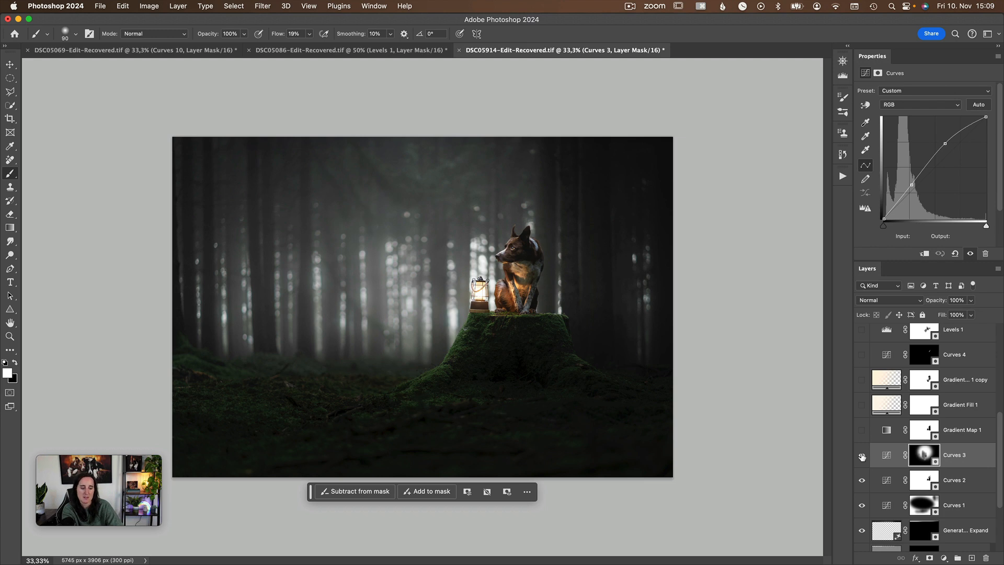
Preview the Curves 3 layer mask as a red overlay on the photo and return to the normal view.
key("x")
key("backslash")
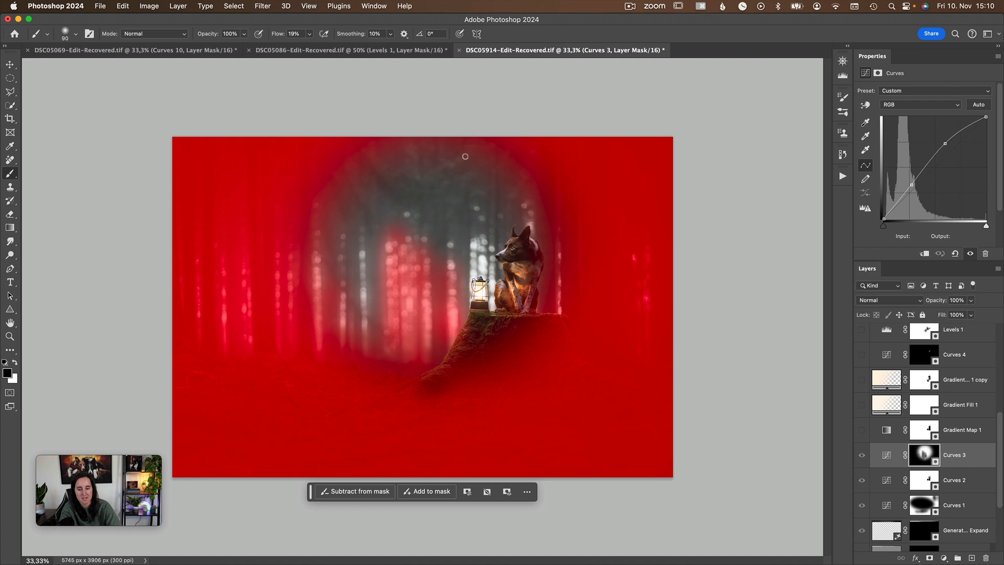
key("backslash")
key("x")
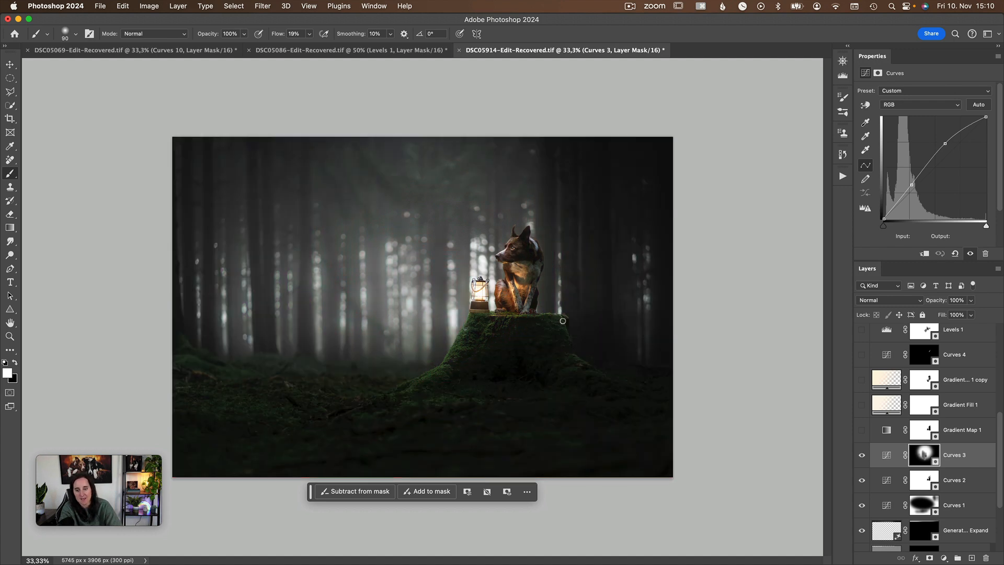
key("backslash")
key("backslash")
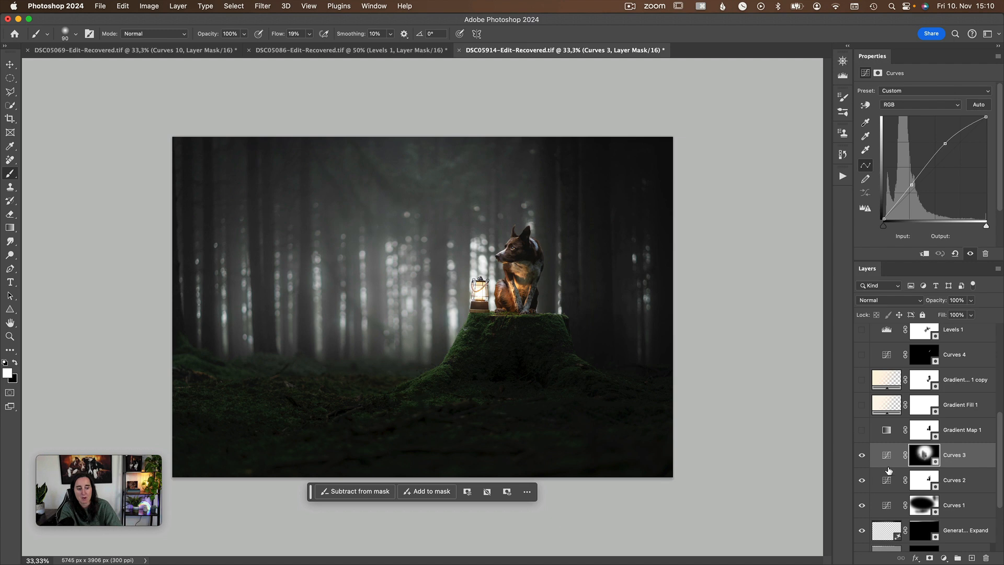
Compare the forest background behind the dog with and without the Curves 3 layer.
left_click(861, 456)
left_click(861, 456)
left_click(861, 457)
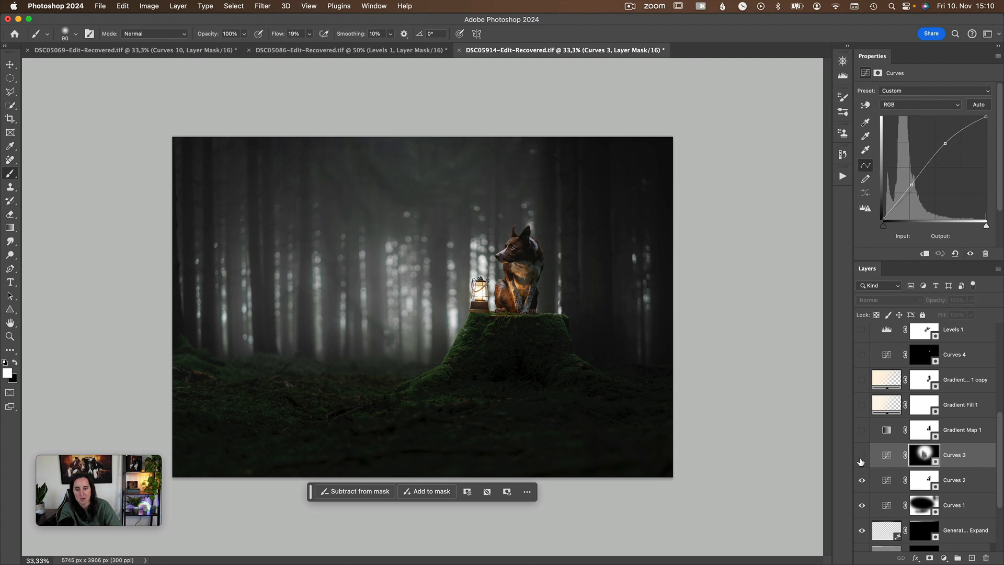
left_click(861, 456)
Select the Gradient Map 1 adjustment, show the layer and compare the photo with and without its color toning.
scroll(866, 452, "up", 1)
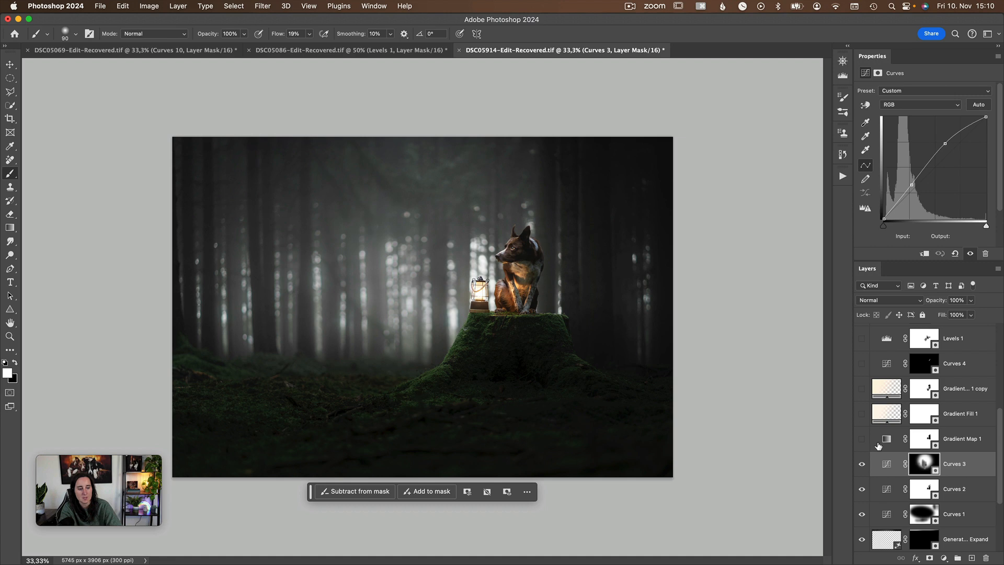
left_click(878, 445)
left_click(861, 440)
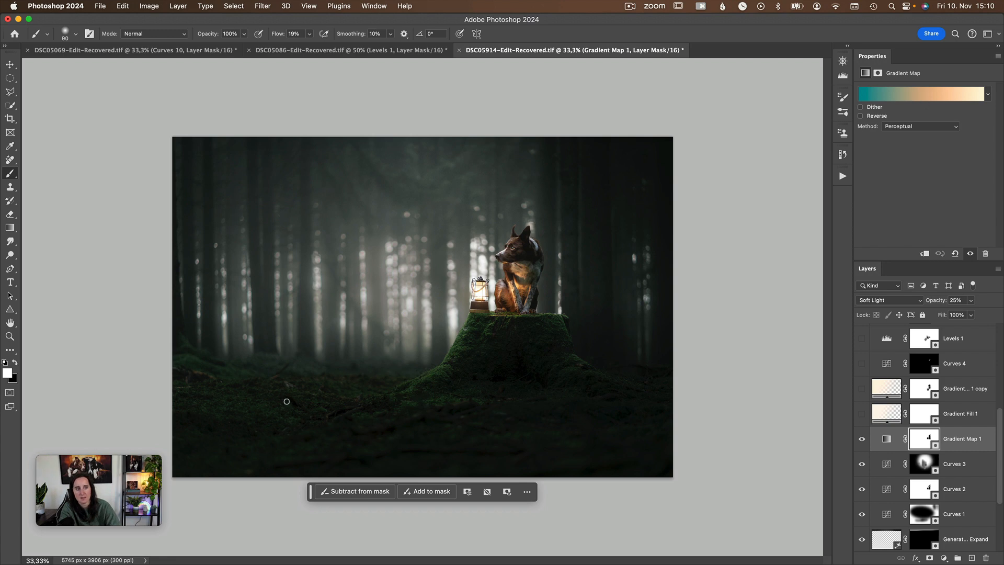
left_click(860, 441)
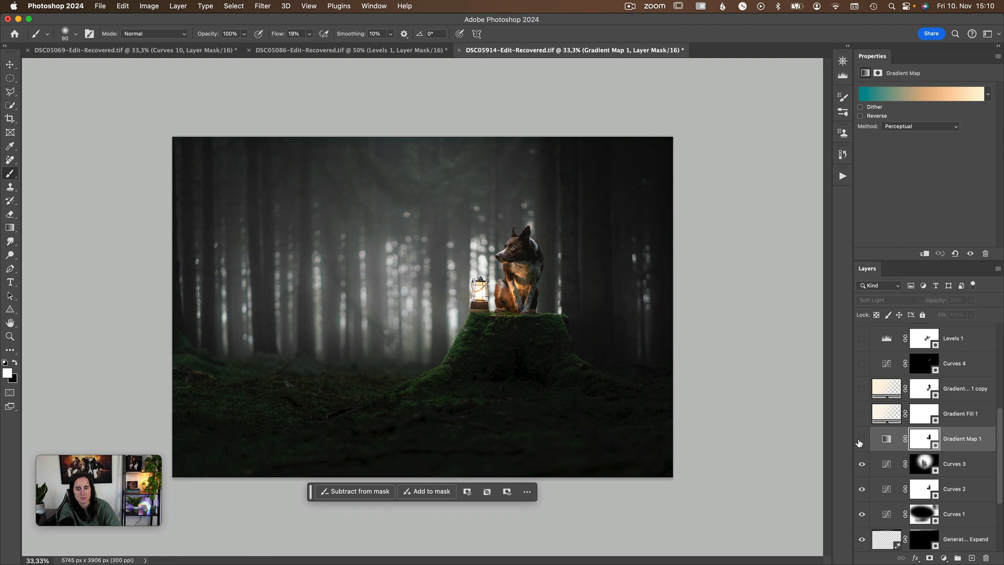
left_click(861, 441)
left_click(860, 441)
left_click(861, 441)
left_click(861, 441)
left_click(861, 441)
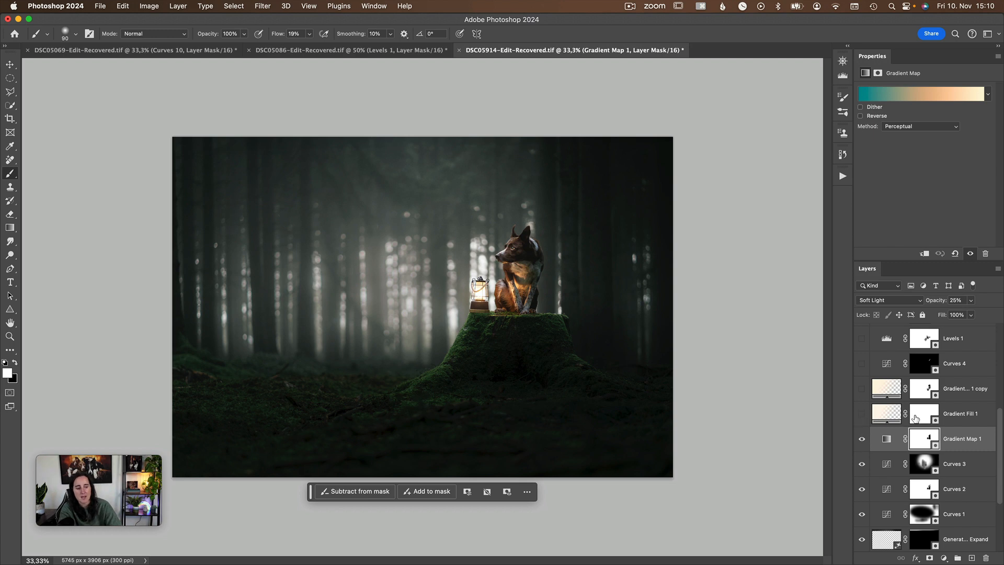
Point out the two gradient fill layers, show Gradient Fill 1 and compare the photo with and without it.
left_click(876, 417)
left_click(884, 393)
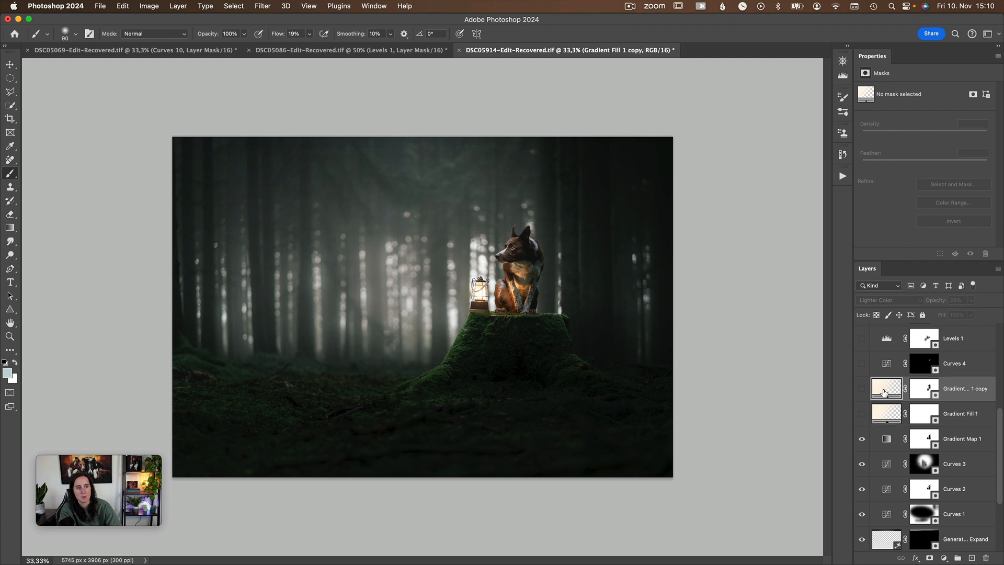
left_click(891, 416)
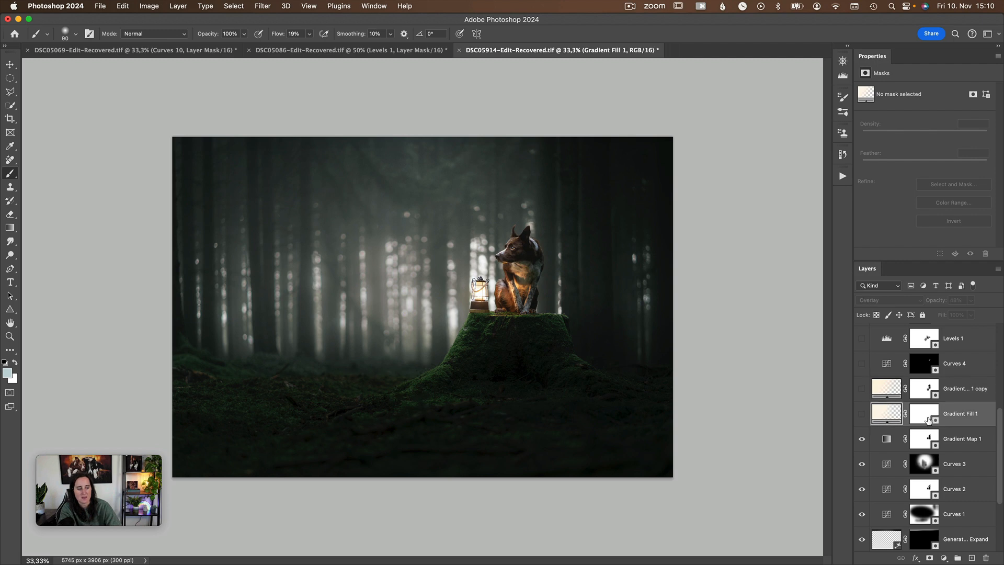
left_click(899, 395)
left_click(892, 416)
left_click(862, 415)
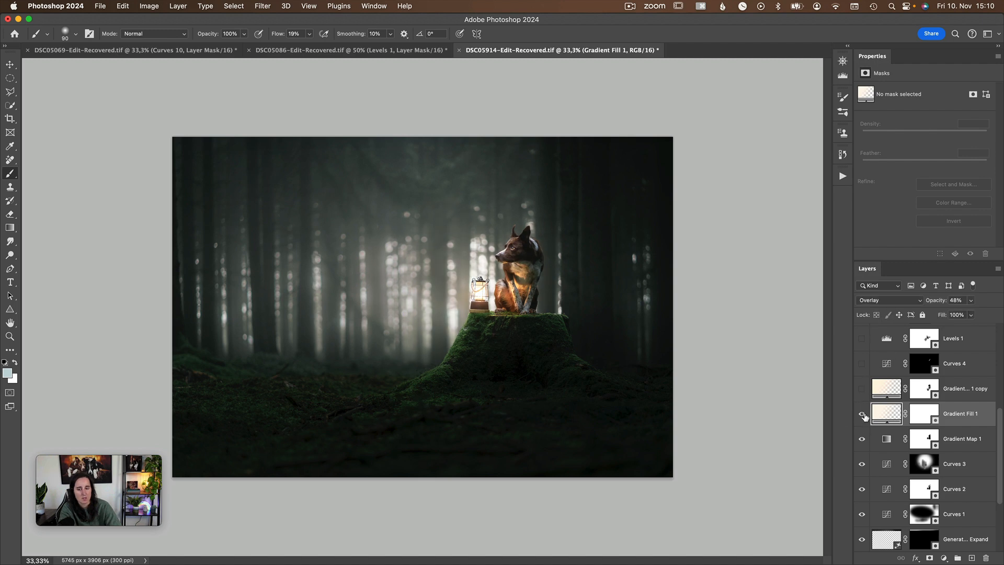
left_click(863, 414)
left_click(862, 415)
Compare the lantern glow with and without the Gradient Fill 1 copy layer and leave that layer hidden.
left_click(863, 389)
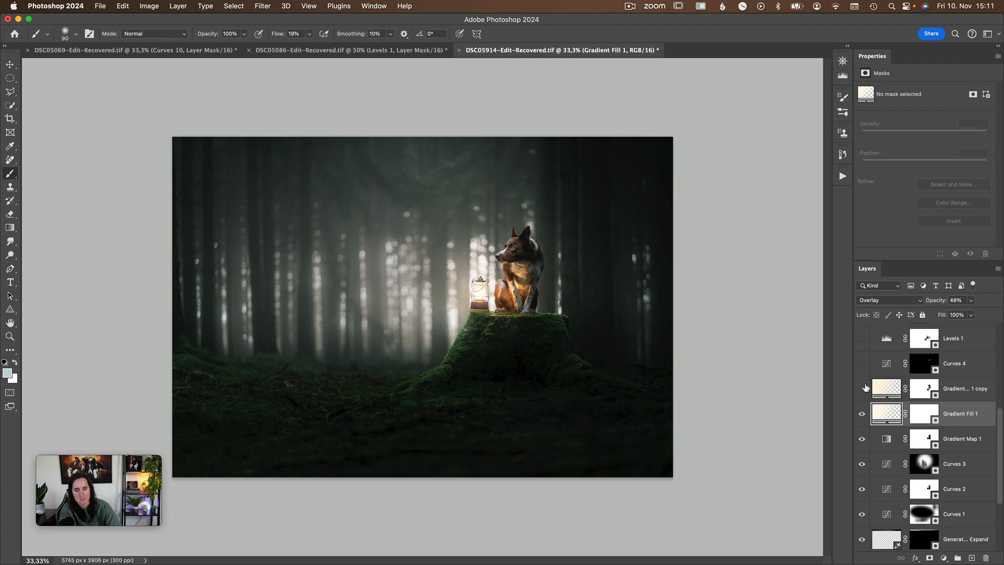
left_click(863, 388)
left_click(863, 388)
left_click(876, 390)
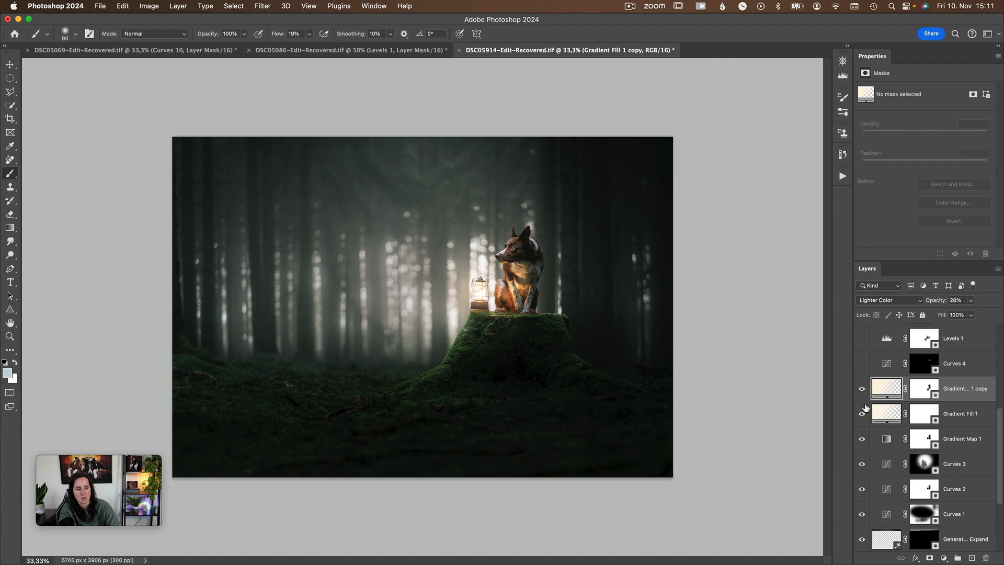
left_click(862, 390)
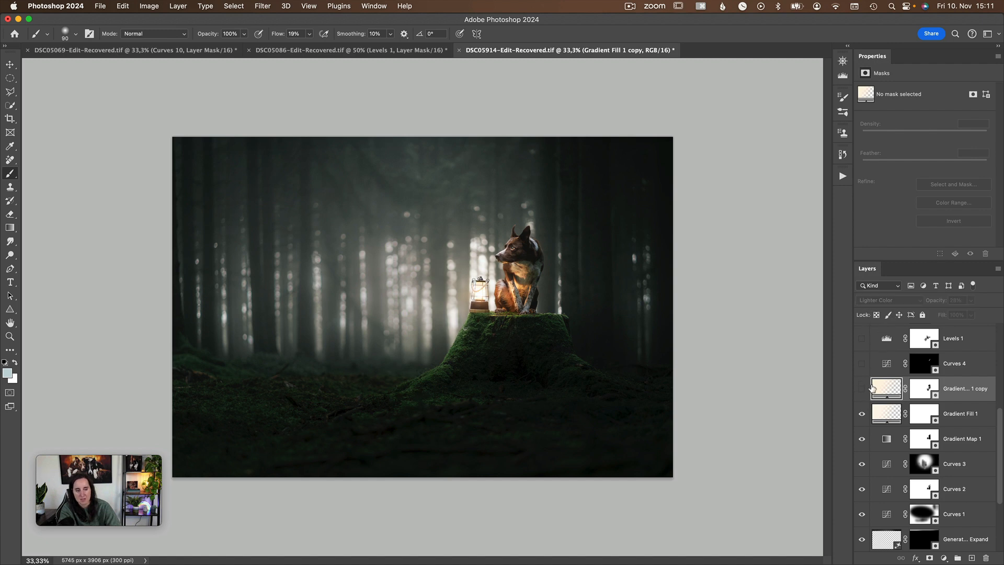
left_click(862, 390)
left_click(863, 391)
left_click(862, 390)
left_click(861, 389)
Select the Gradient Fill 1 layer mask and compare the lantern light with and without that layer.
left_click(862, 414)
left_click(861, 414)
left_click(862, 415)
left_click(862, 414)
left_click(909, 423)
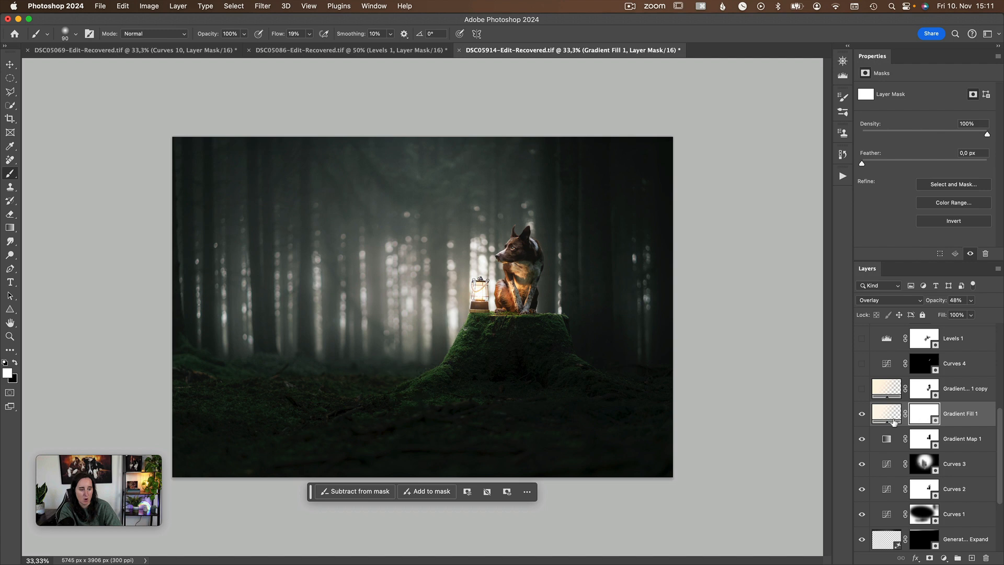
left_click(860, 417)
left_click(858, 420)
left_click(858, 420)
left_click(858, 419)
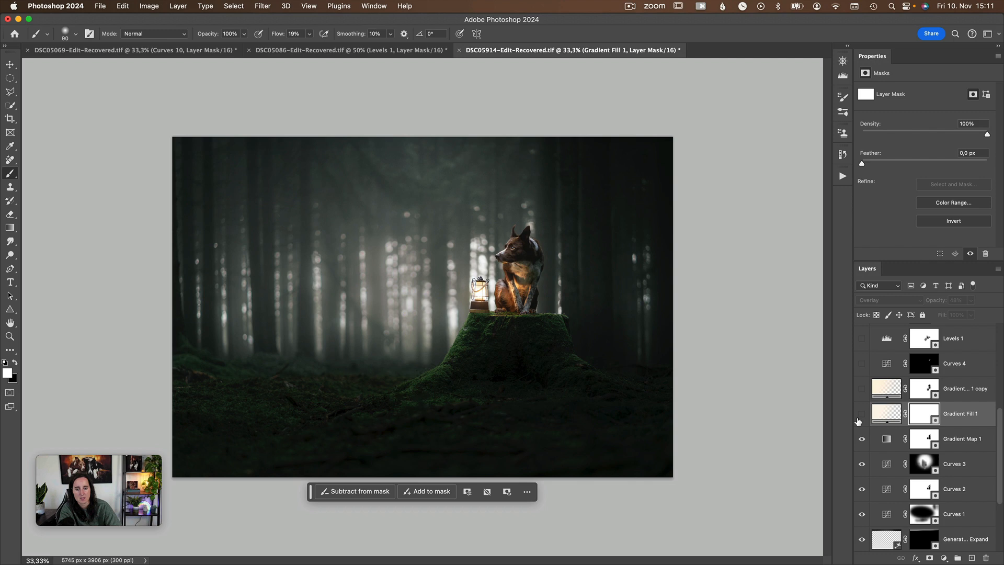
left_click(860, 417)
left_click(858, 420)
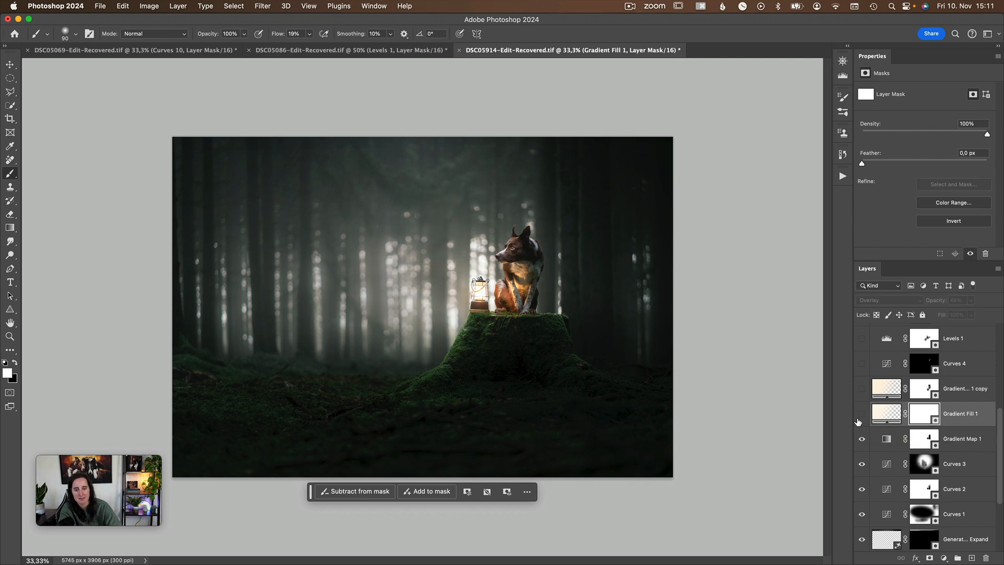
left_click(859, 420)
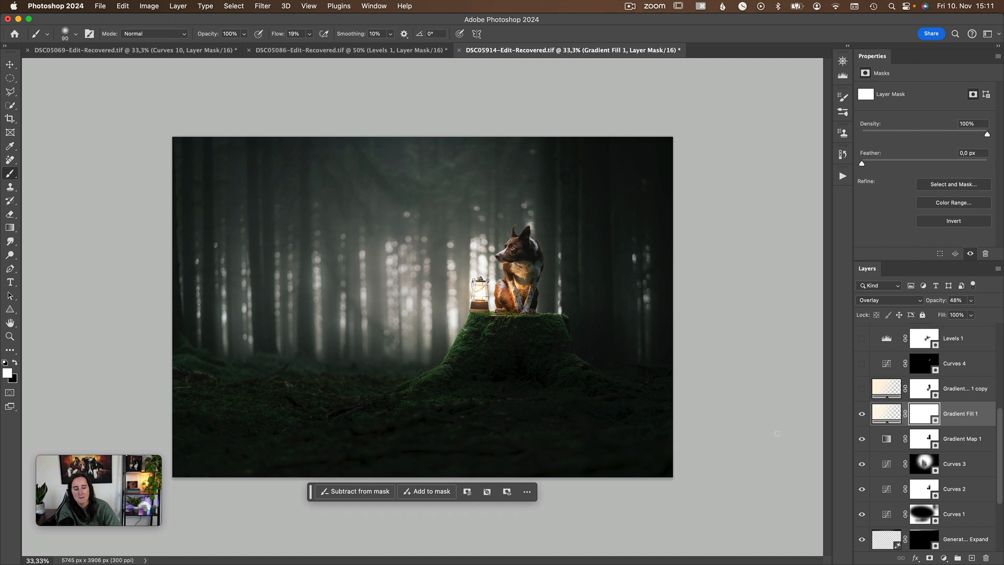
Show the Gradient Fill 1 copy layer, preview its mask as a red overlay and return to the normal view.
left_click(885, 391)
left_click(861, 388)
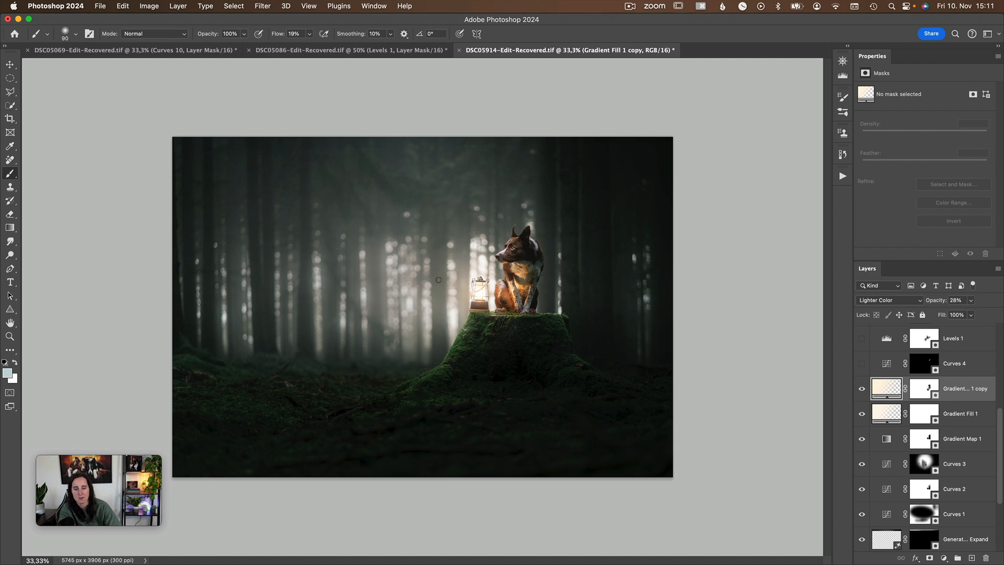
left_click(915, 392)
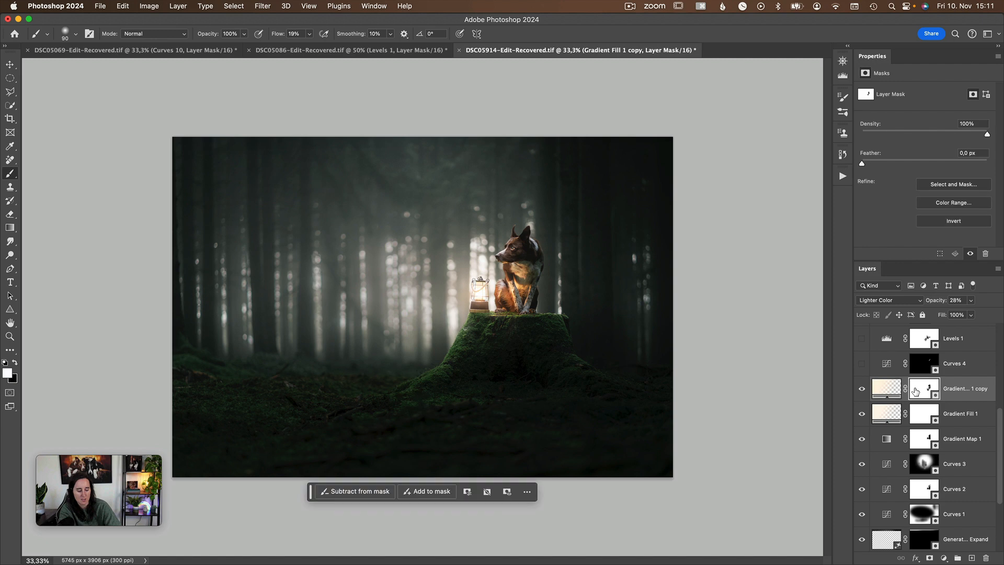
key("backslash")
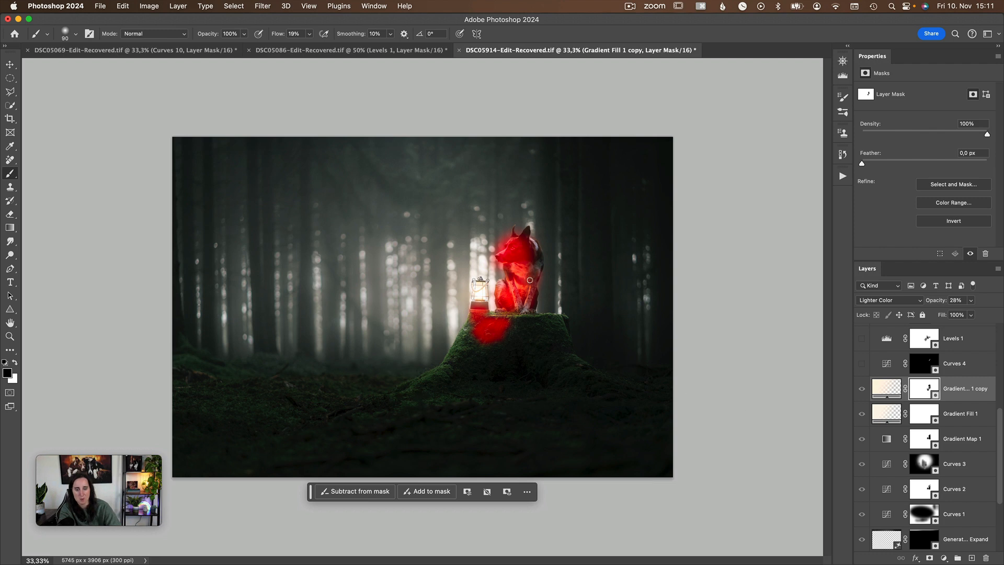
key("backslash")
key("x")
Compare the haze around the lantern with and without the Gradient Fill 1 copy layer, leaving it shown.
left_click(863, 390)
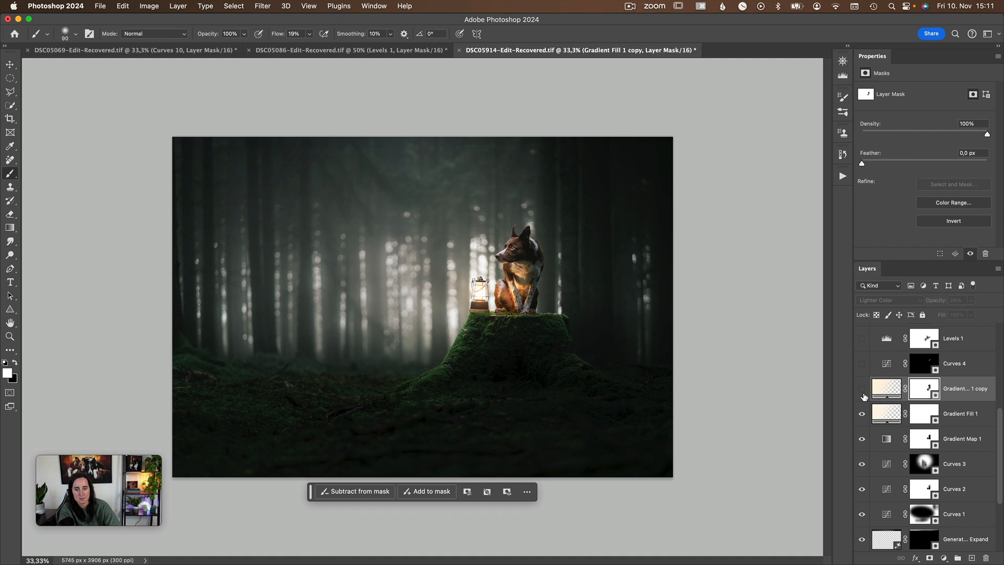
left_click(863, 390)
scroll(887, 445, "up", 1)
left_click(862, 393)
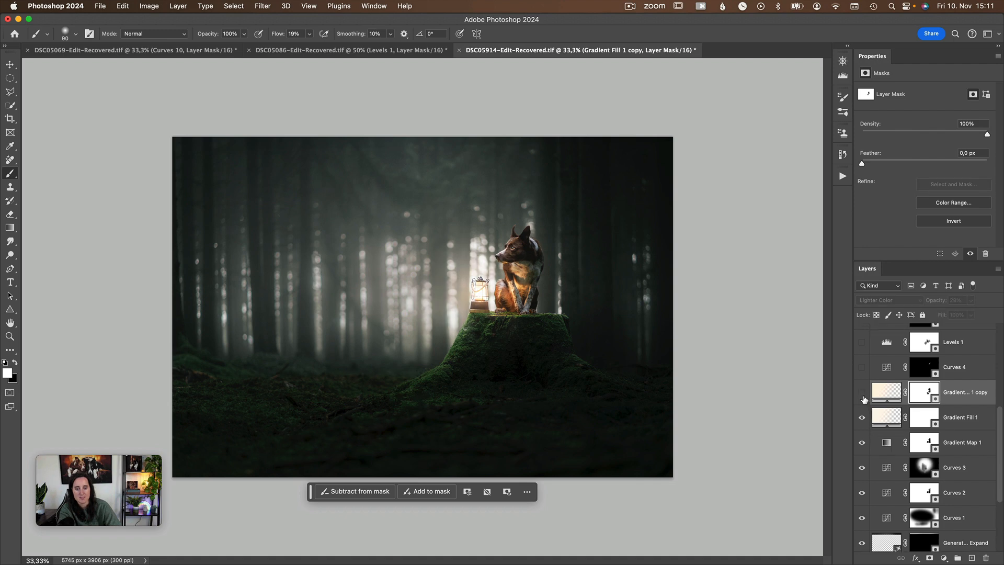
left_click(863, 394)
left_click(862, 393)
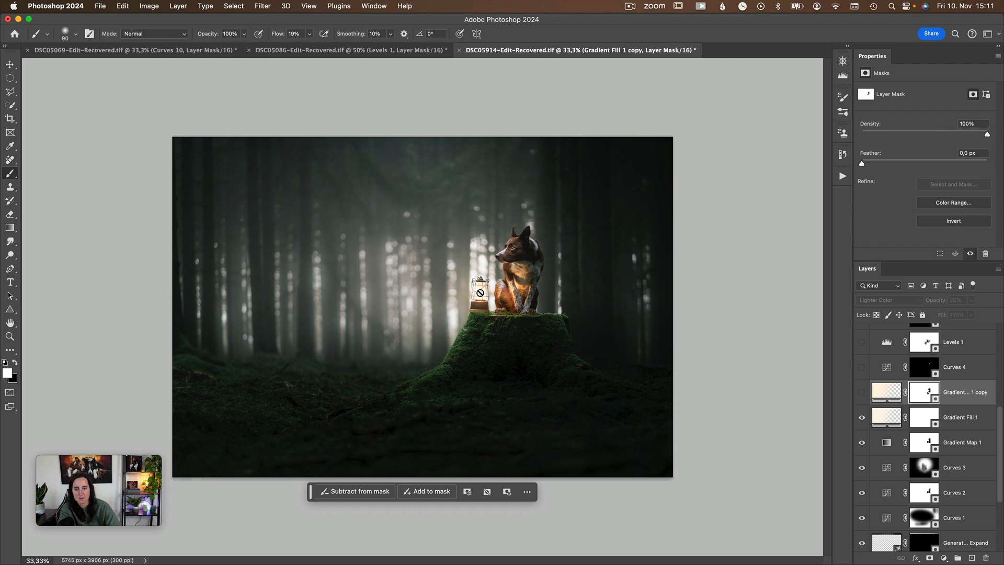
left_click(861, 392)
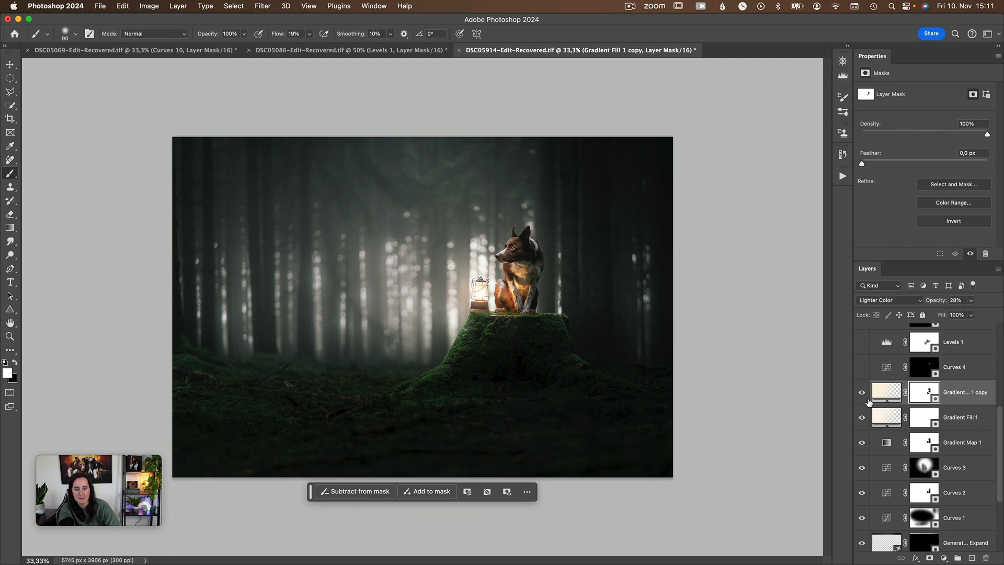
Check the opacity of both gradient fill layers and compare the photo once more with and without the copy.
scroll(957, 422, "up", 1)
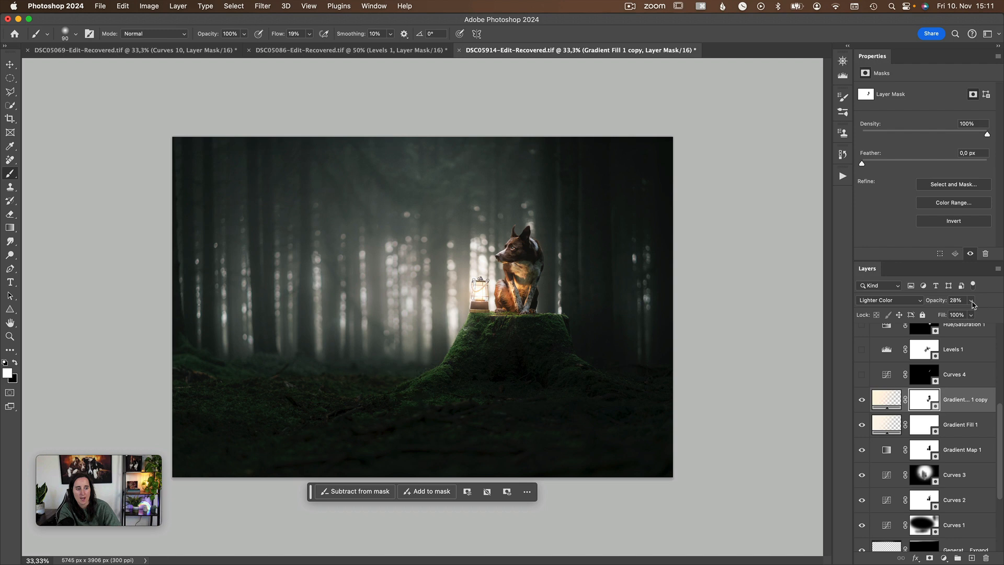
left_click(963, 424)
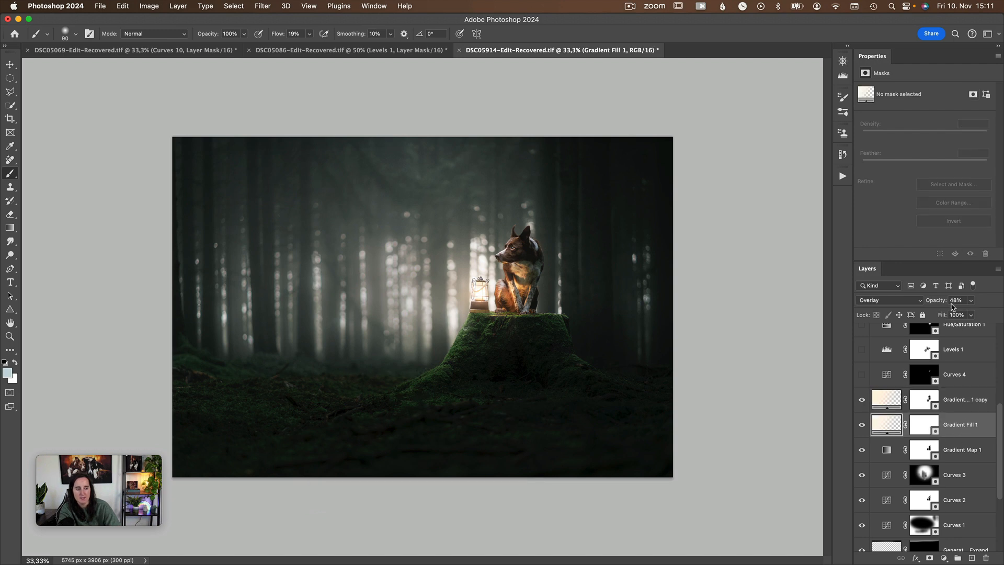
scroll(903, 444, "up", 8)
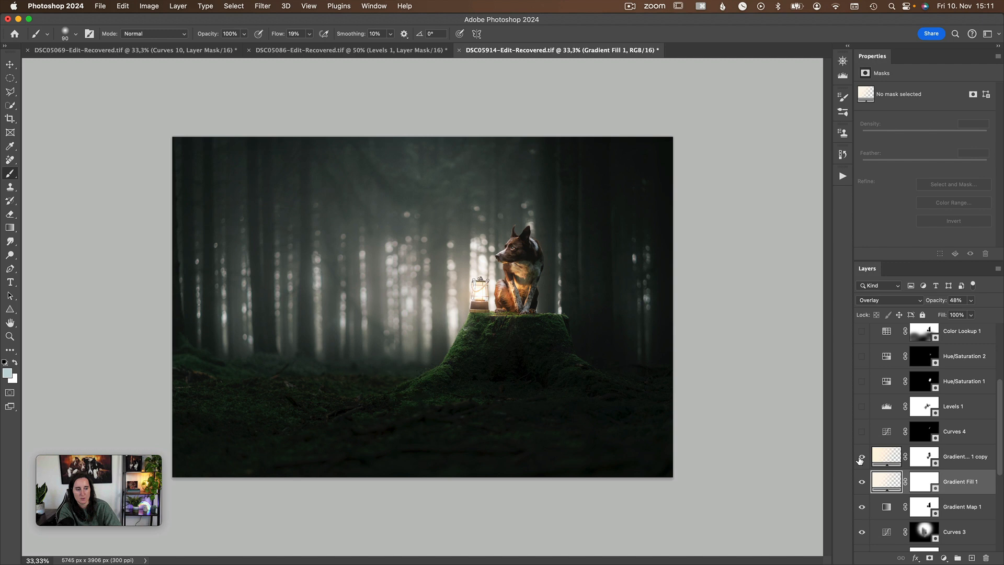
left_click(861, 459)
left_click(879, 460)
left_click(862, 459)
Inspect the brightening curve of the Curves 4 adjustment, show the layer and compare the photo with and without it.
left_click(899, 436)
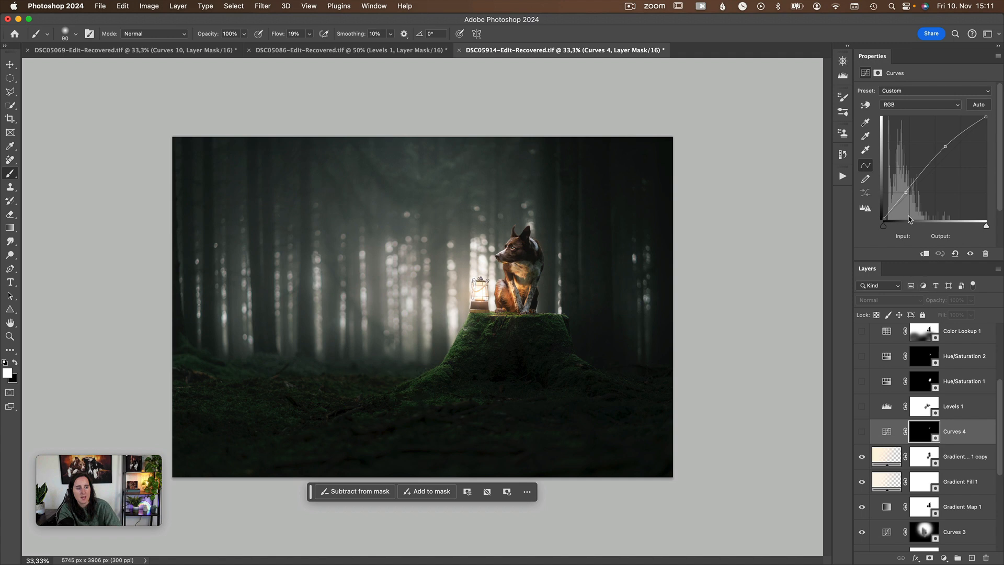
left_click(862, 432)
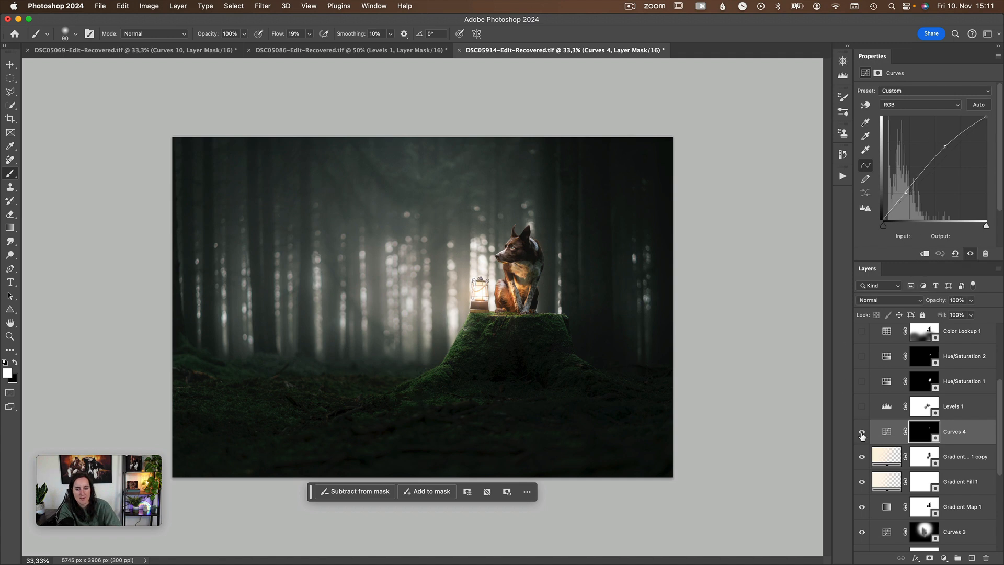
left_click(862, 433)
left_click(862, 436)
left_click(863, 440)
left_click(863, 441)
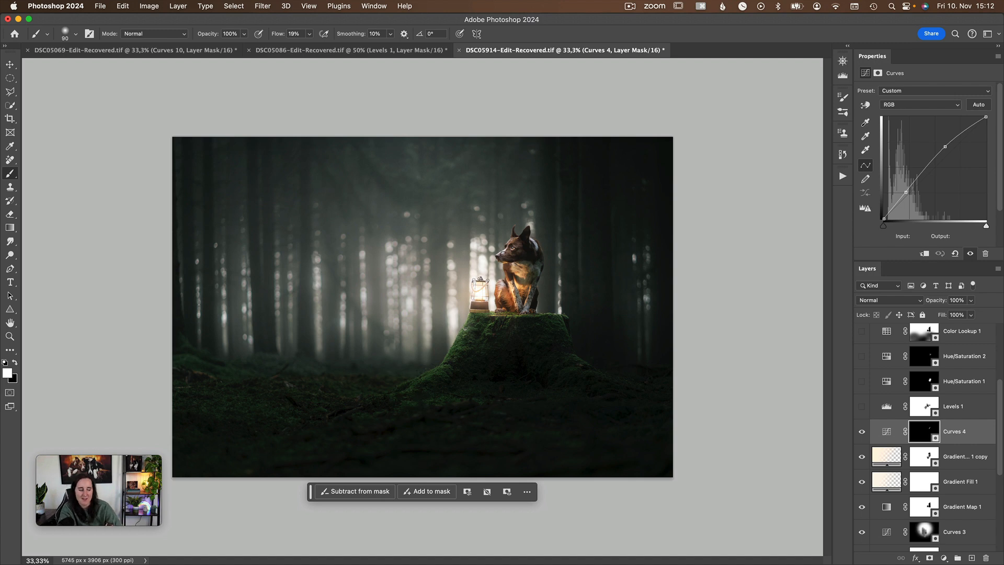
Compare the dog and lantern with and without the Curves 4 layer, leaving the layer shown.
left_click(860, 438)
left_click(859, 437)
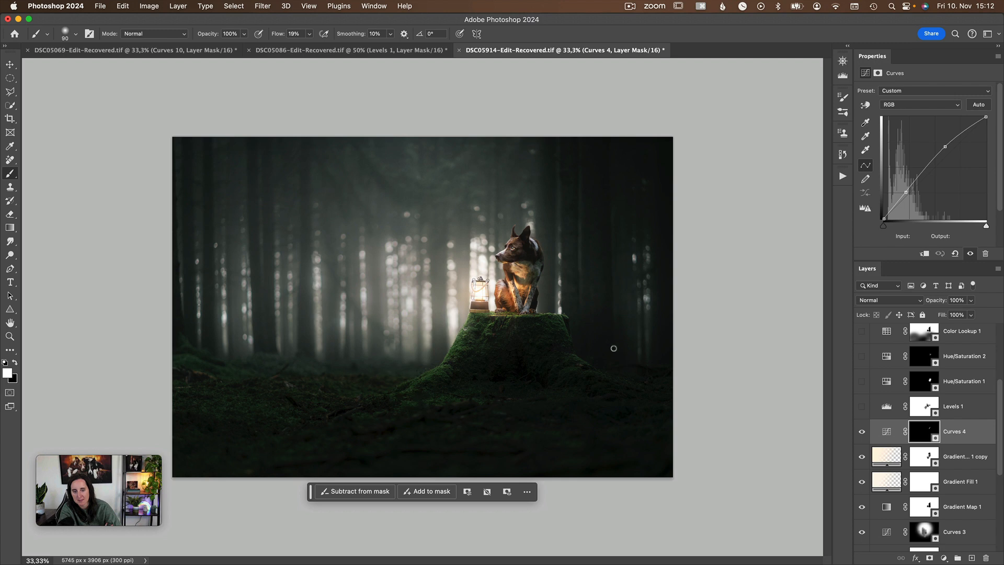
left_click(863, 434)
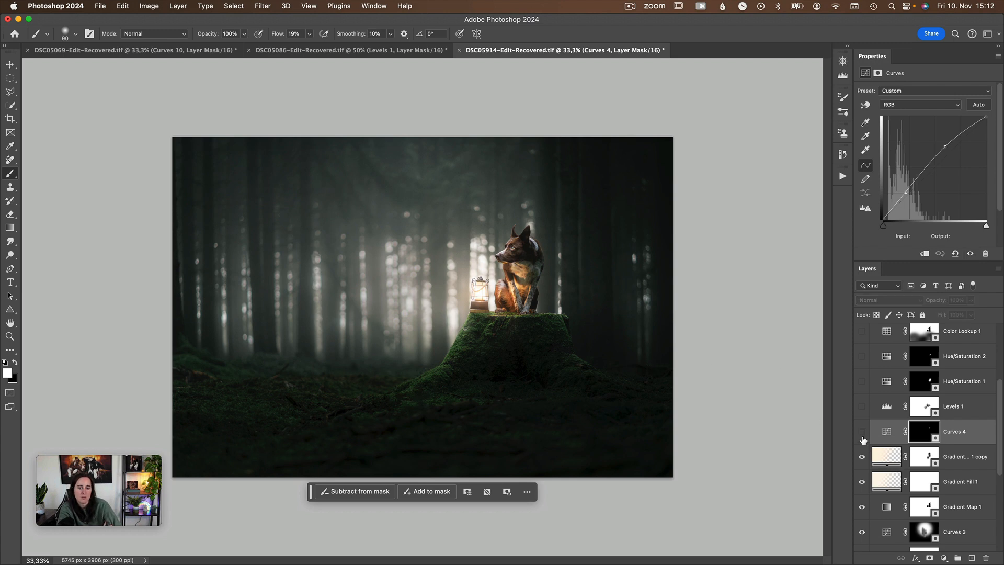
left_click(862, 435)
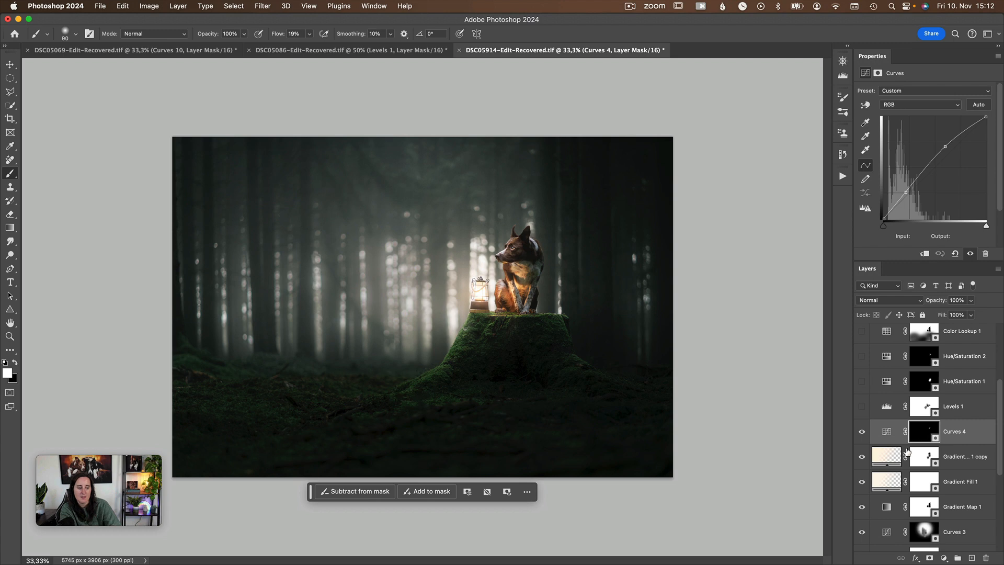
Inspect the Levels 1 adjustment, preview its mask as a red overlay, return to the normal view and show the layer.
scroll(897, 459, "up", 1)
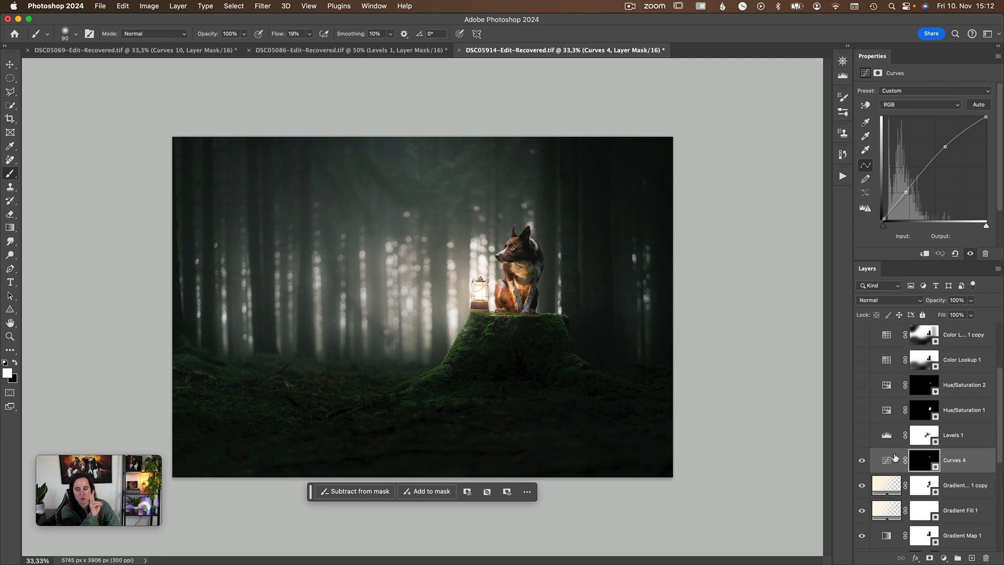
left_click(887, 437)
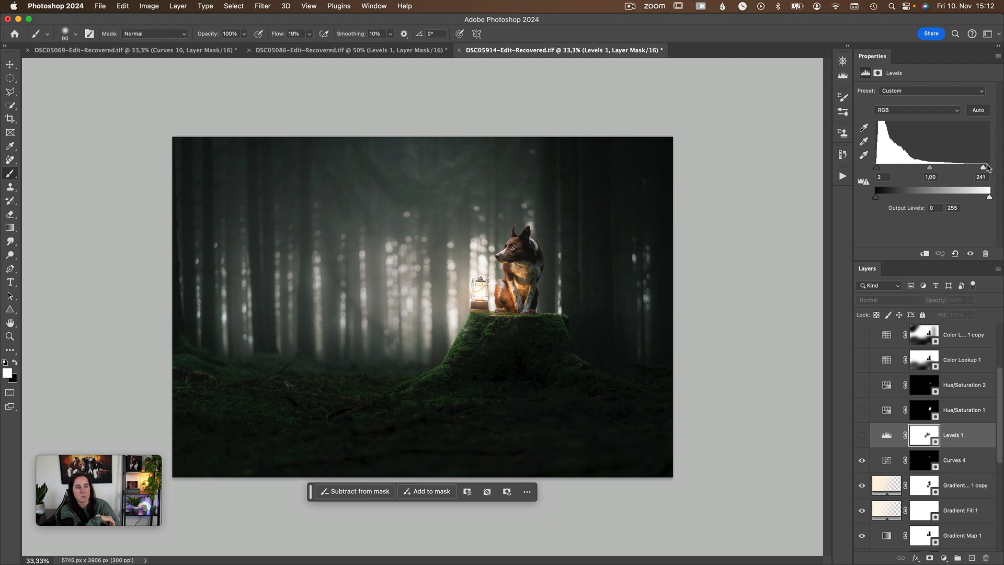
key("backslash")
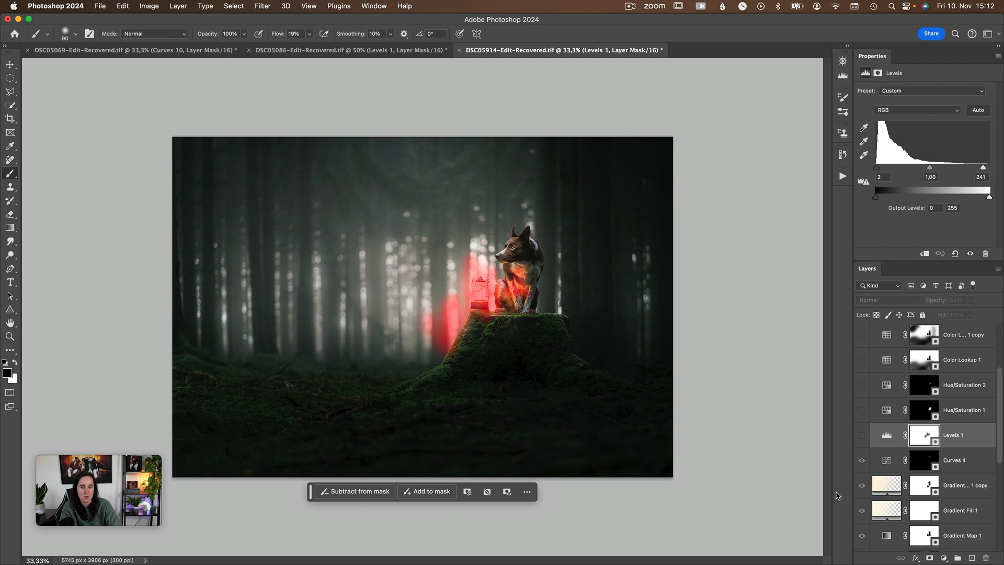
key("x")
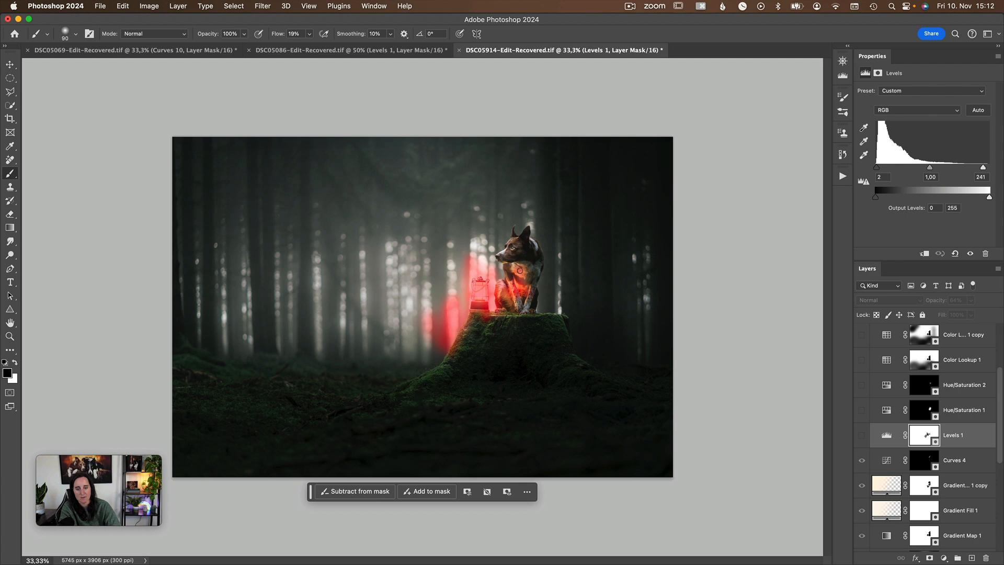
key("x")
key("backslash")
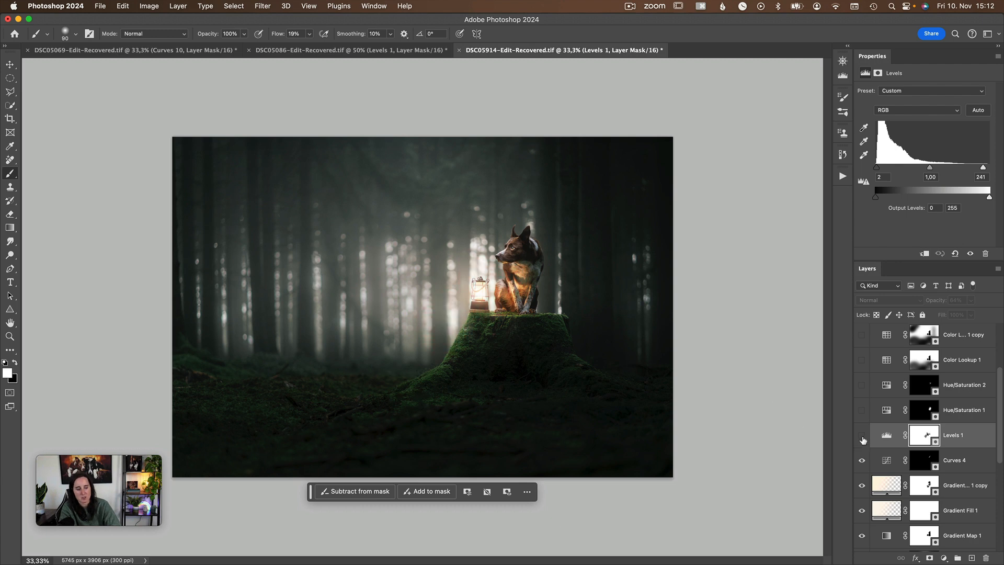
left_click(863, 436)
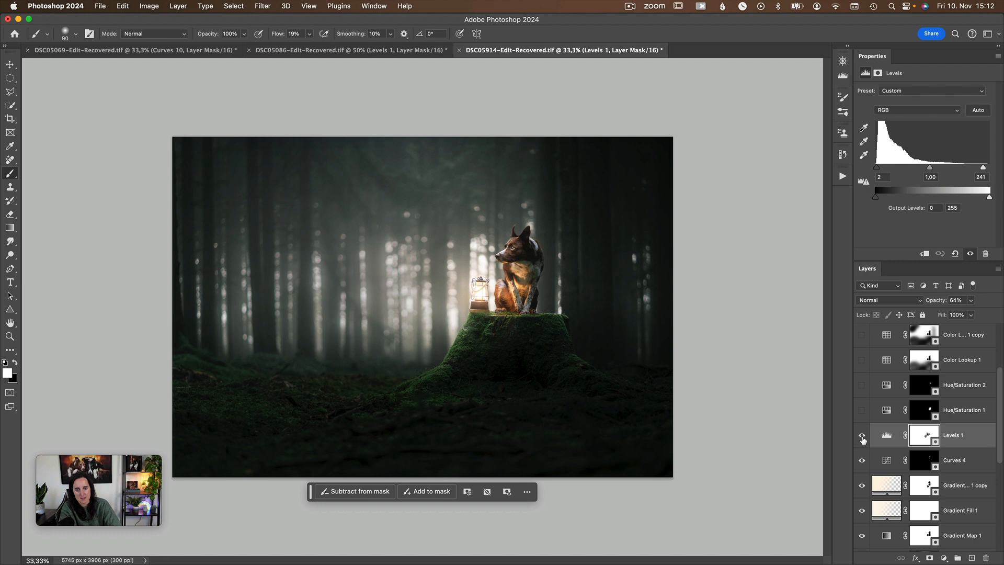
left_click(862, 436)
Show the Hue/Saturation 1 layer, inspect its settings and compare the dog's fur with and without it.
left_click(886, 415)
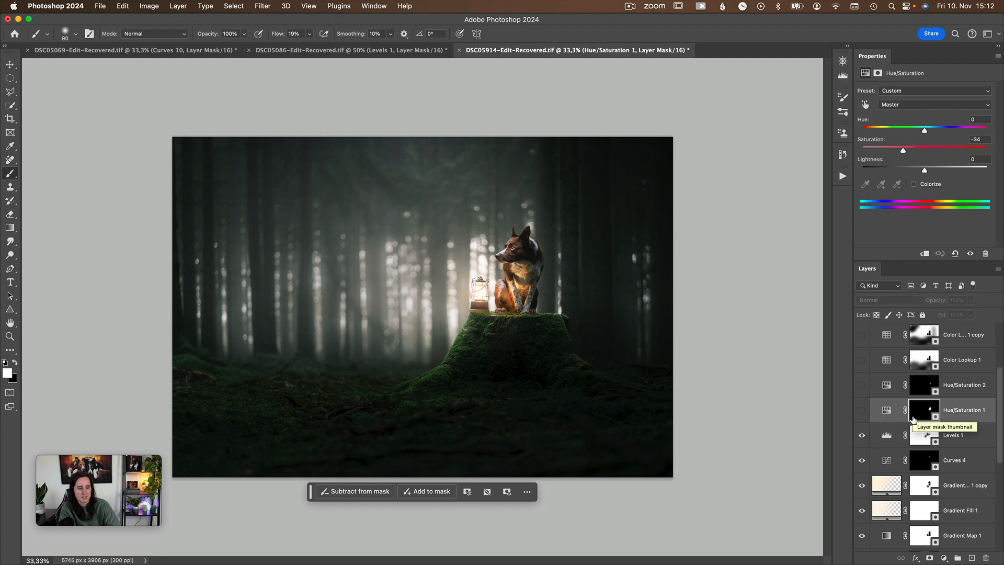
left_click(862, 411)
left_click(863, 411)
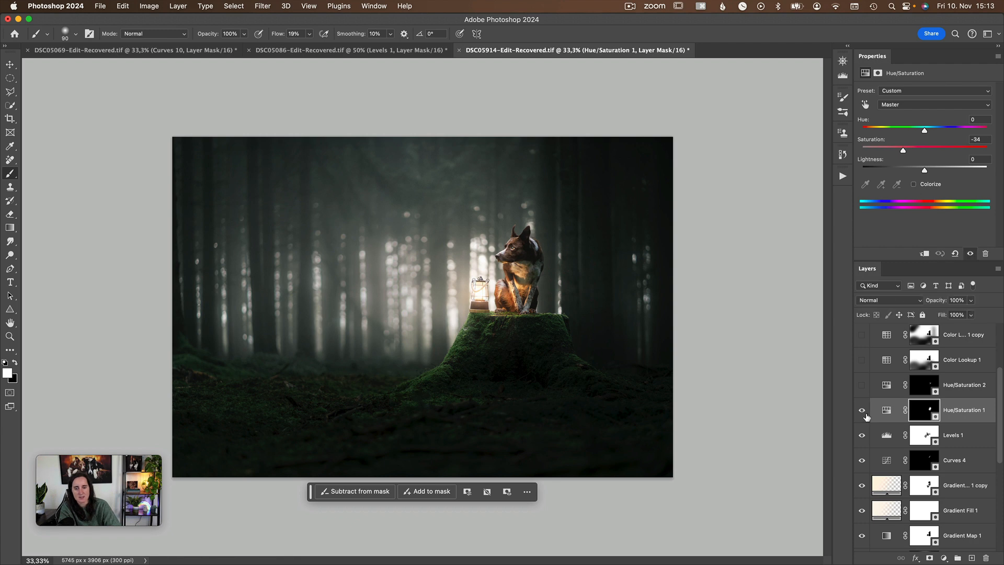
left_click(862, 411)
left_click(863, 411)
Inspect the Hue/Saturation 2 adjustment and its mask overlay, checking the photo with the layer shown and hidden.
scroll(877, 483, "up", 3)
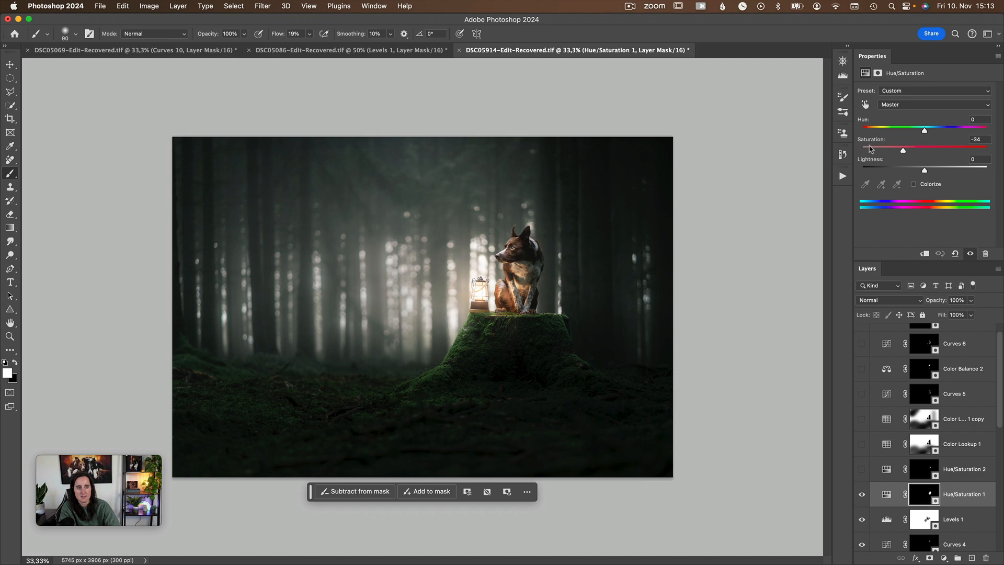
left_click(886, 469)
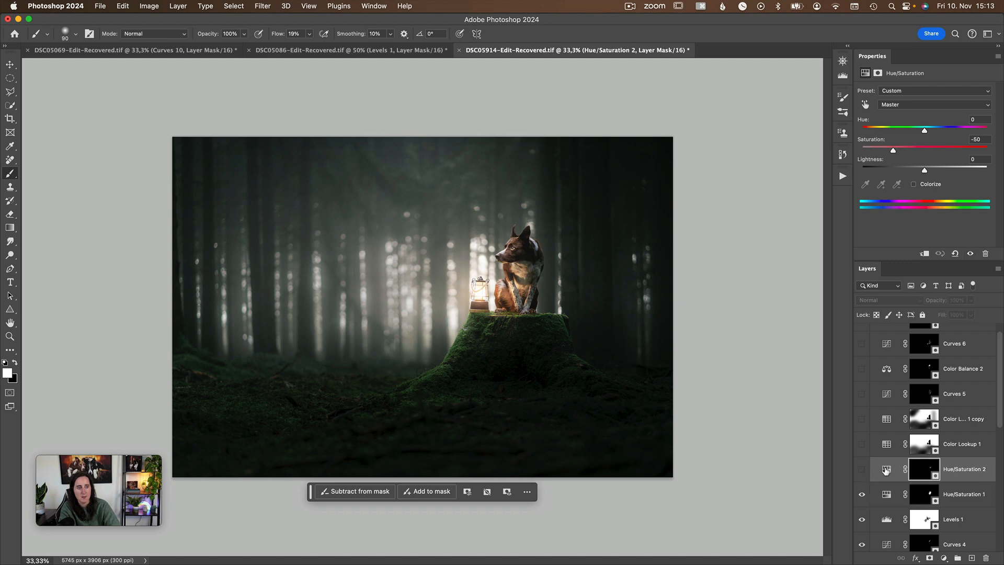
left_click(862, 470)
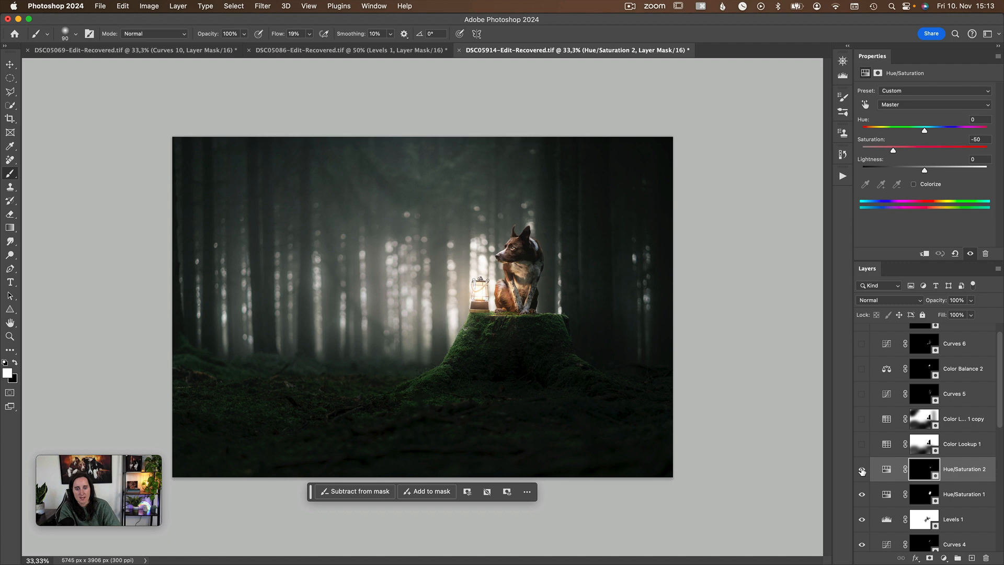
key("backslash")
key("backslash")
left_click(863, 470)
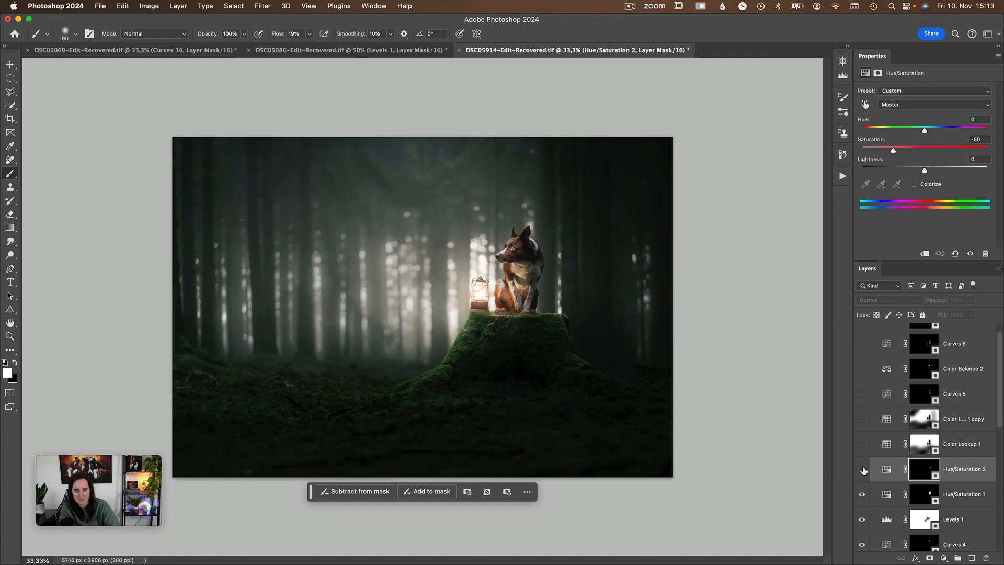
Compare the dog's chest fur up close with and without Hue/Saturation 2, leave the layer shown and return to the whole photo.
scroll(590, 312, "up", 1)
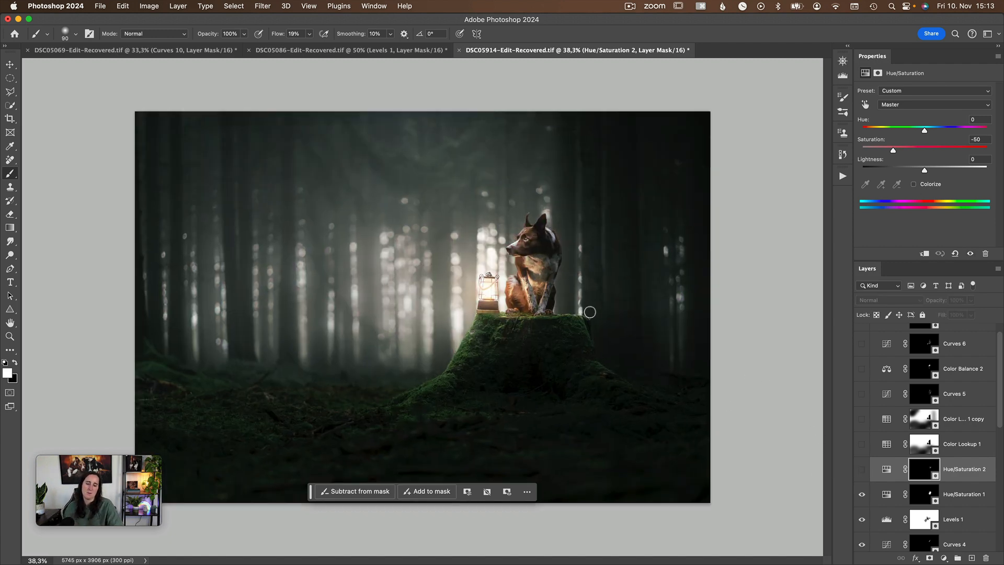
scroll(590, 312, "up", 14)
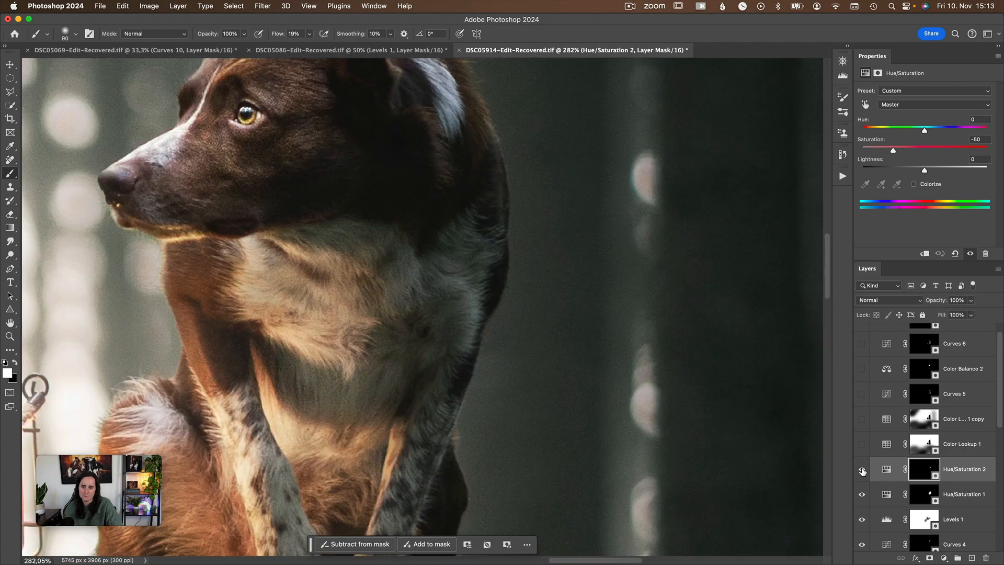
left_click(863, 470)
left_click(863, 470)
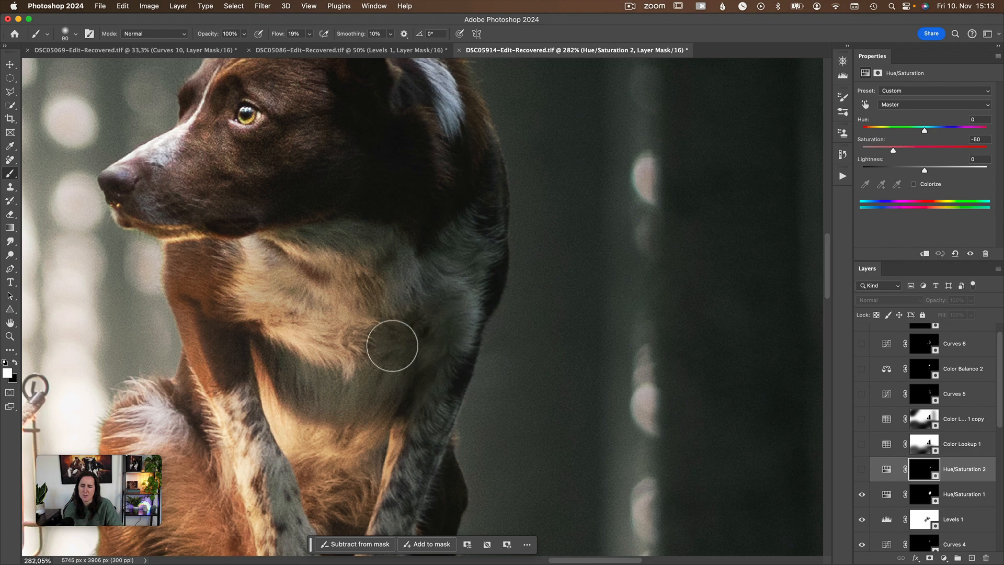
left_click(864, 468)
key("super+0")
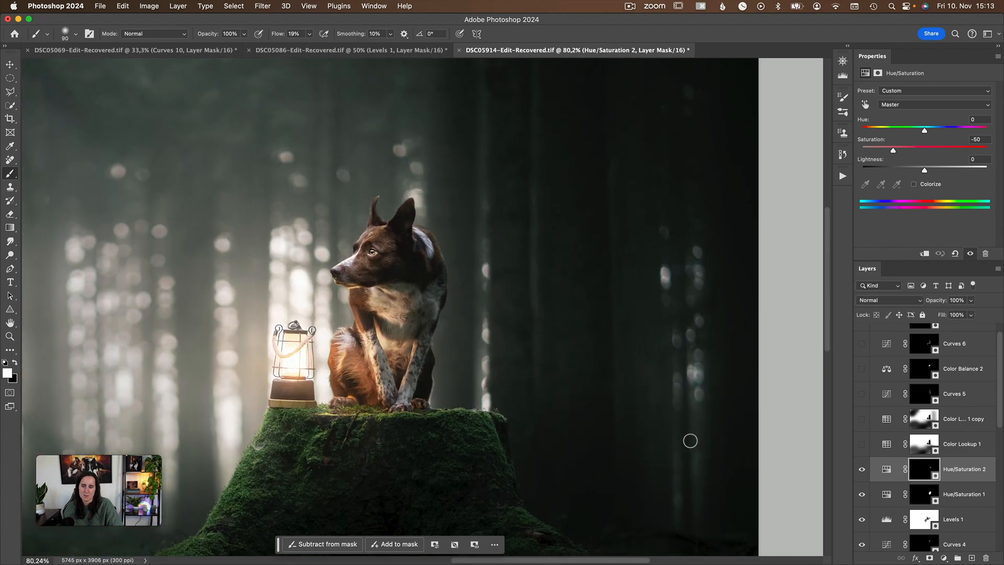
key("super+0")
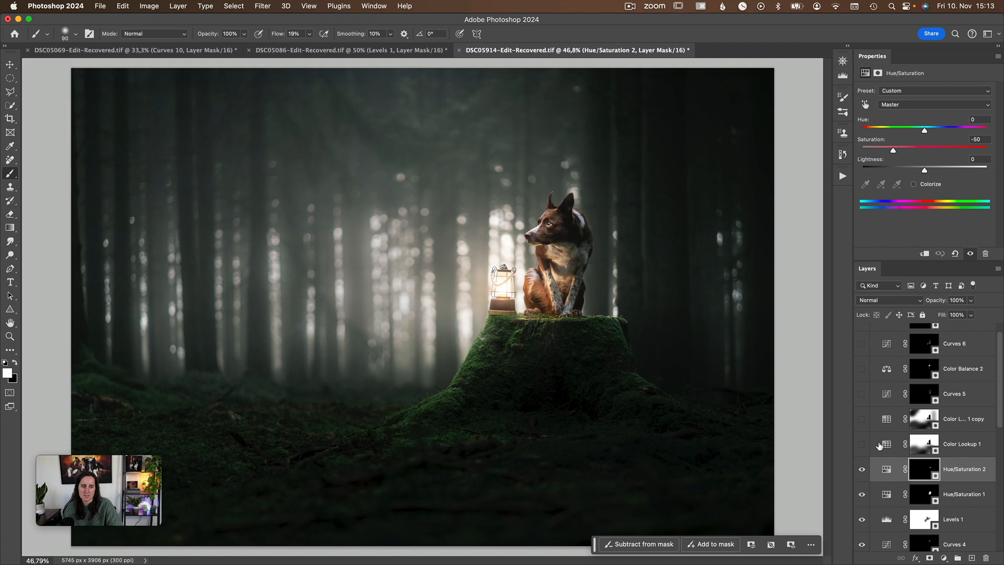
Inspect the LUT used by the Color Lookup 1 adjustment, view the available adjustment types and show the layer.
left_click(879, 444)
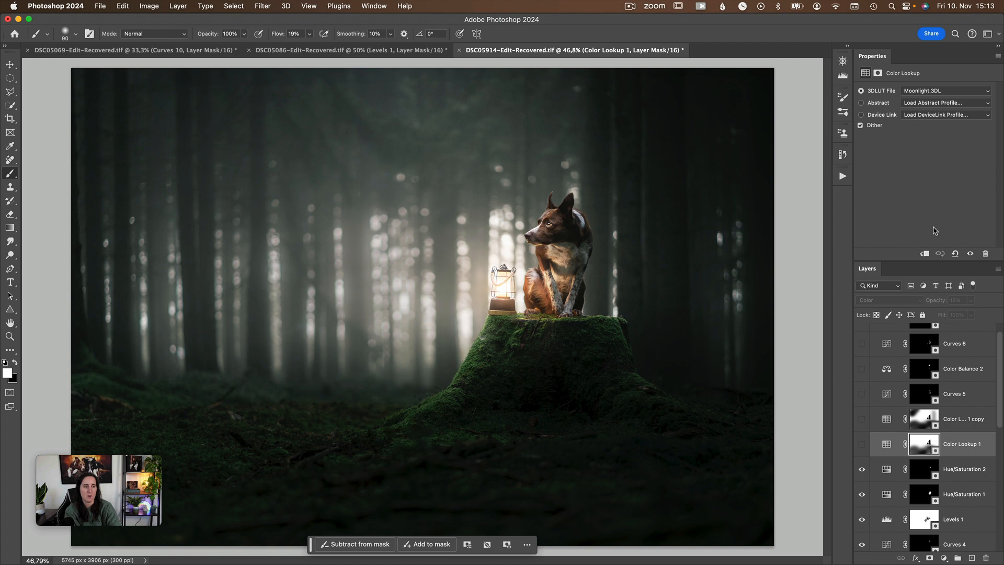
left_click(945, 557)
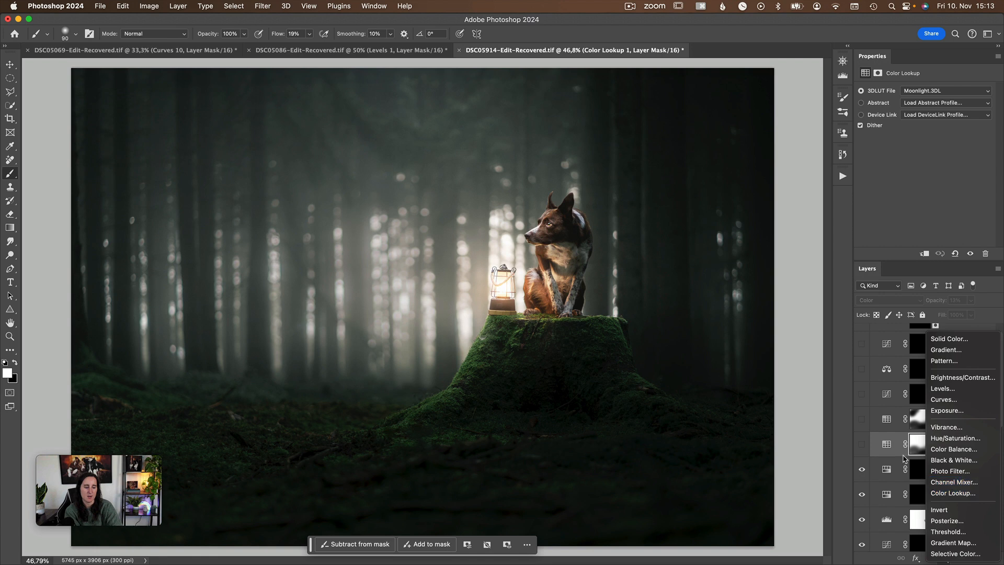
left_click(892, 454)
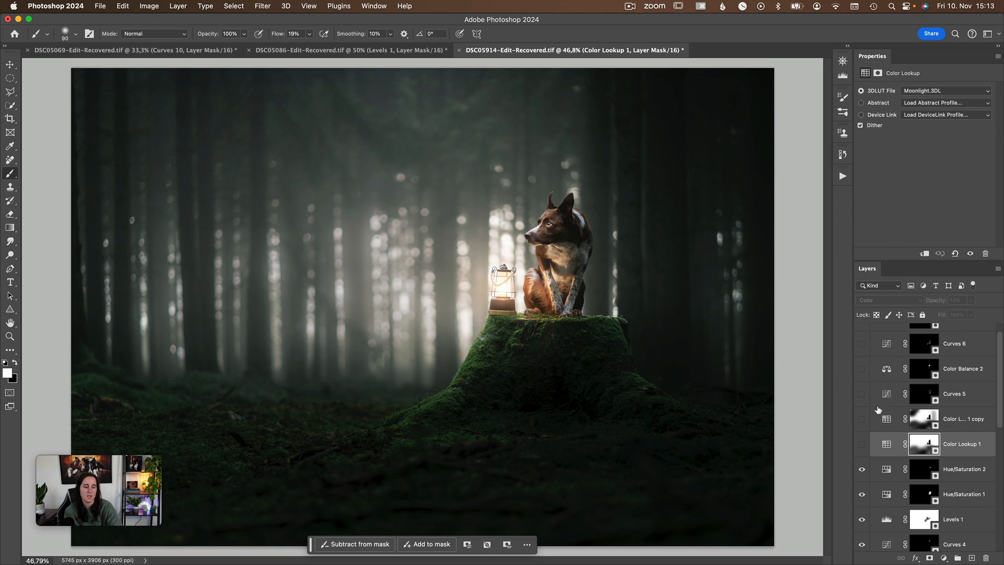
left_click(862, 445)
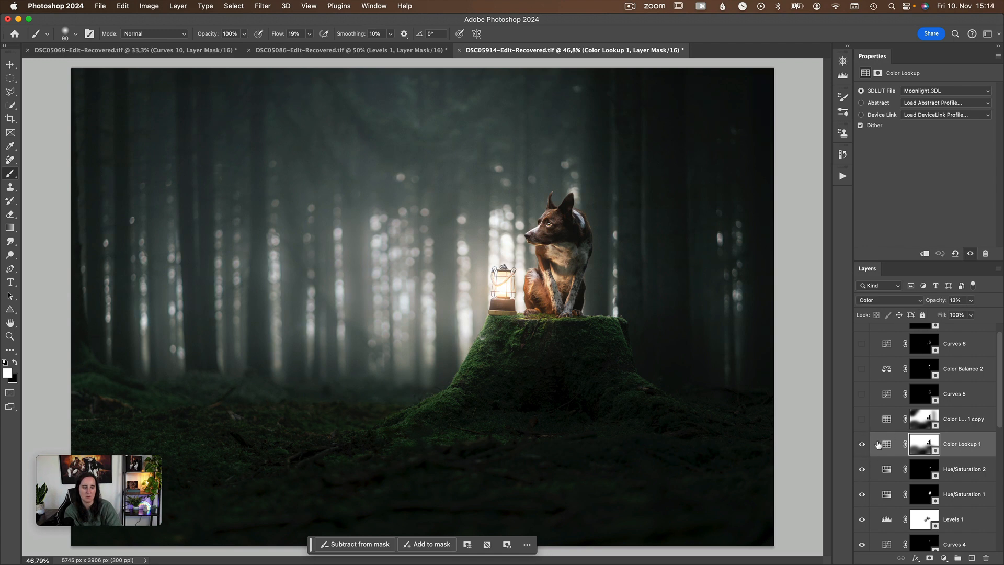
Add a new Color Lookup adjustment layer directly above Color Lookup 1.
left_click(944, 559)
scroll(952, 510, "down", 3)
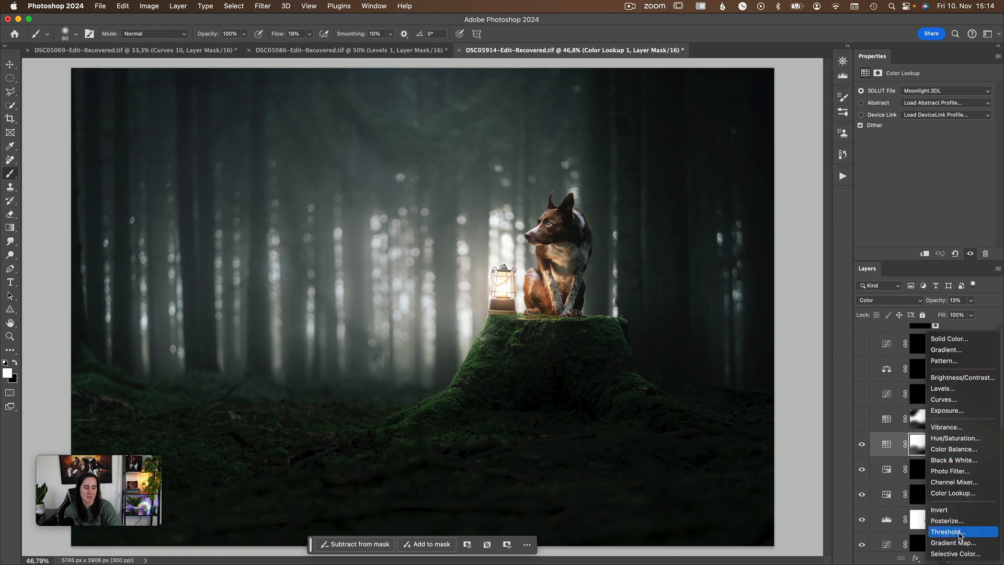
left_click(953, 493)
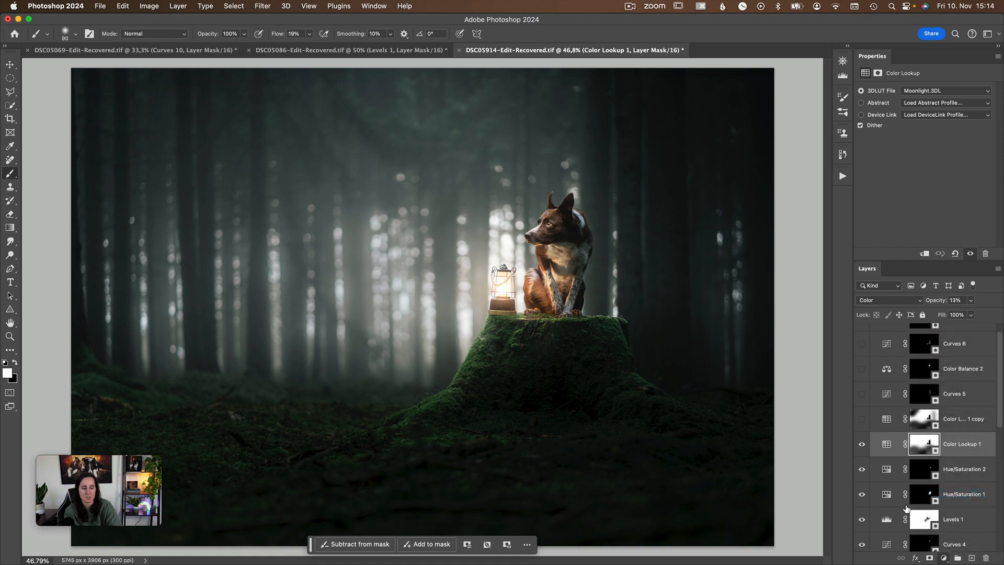
Try the Candlelight.CUBE, Crisp_Warm.look and FallColors.look LUTs on the new Color Lookup layer.
left_click(908, 92)
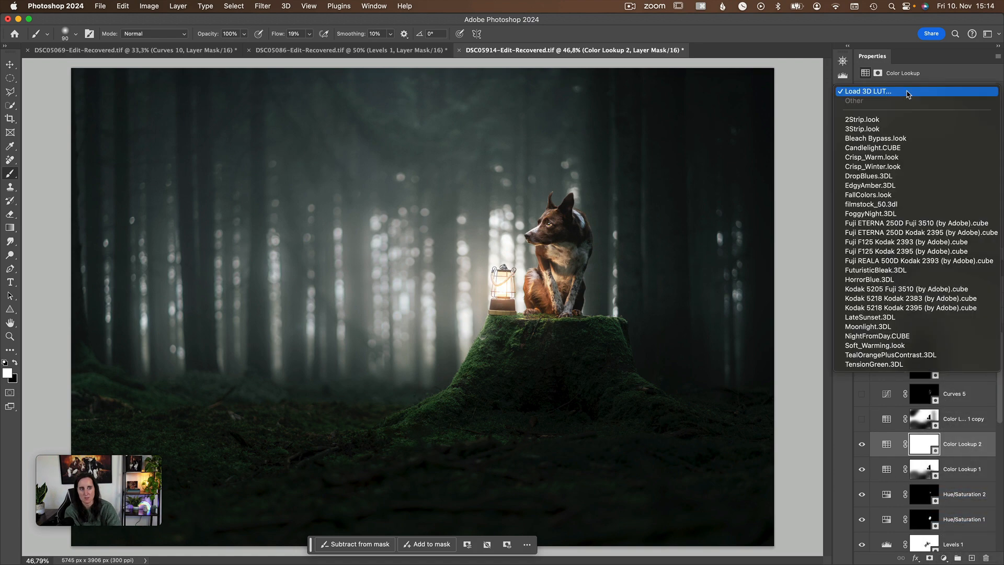
left_click(907, 148)
left_click(941, 94)
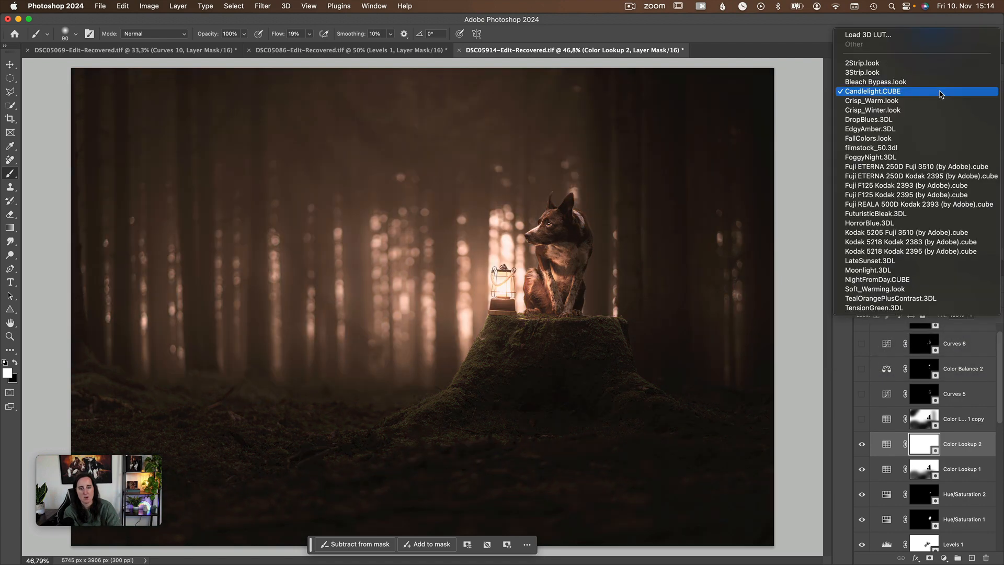
left_click(937, 98)
left_click(937, 92)
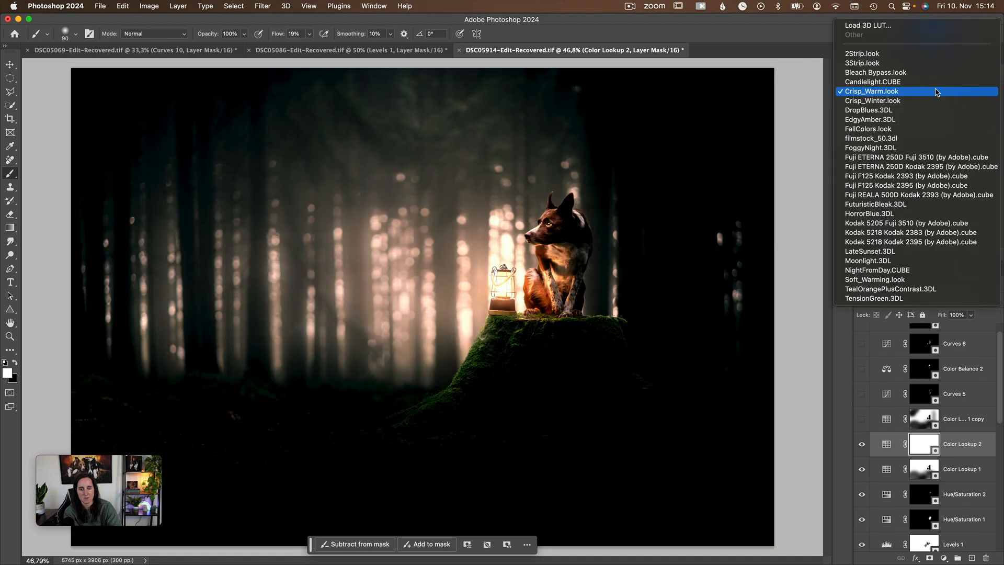
left_click(916, 128)
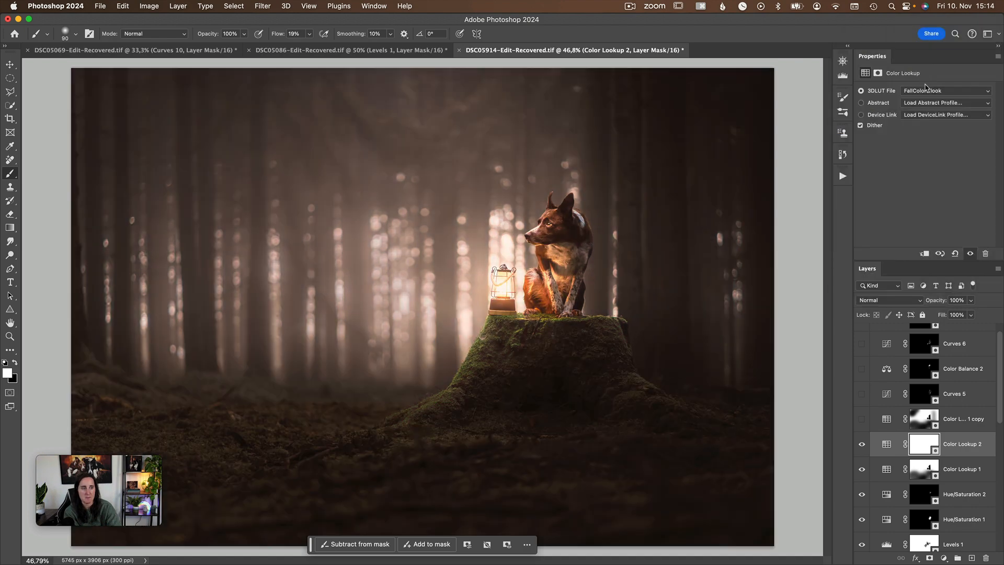
Apply the Moonlight.3DL LUT to the new Color Lookup layer and lower the layer's opacity to 33%.
left_click(927, 91)
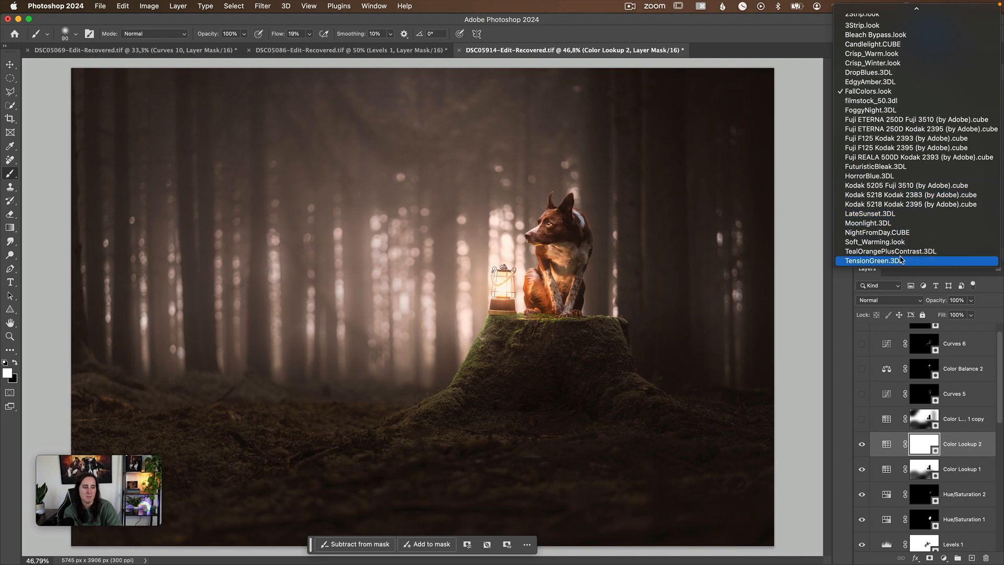
left_click(897, 224)
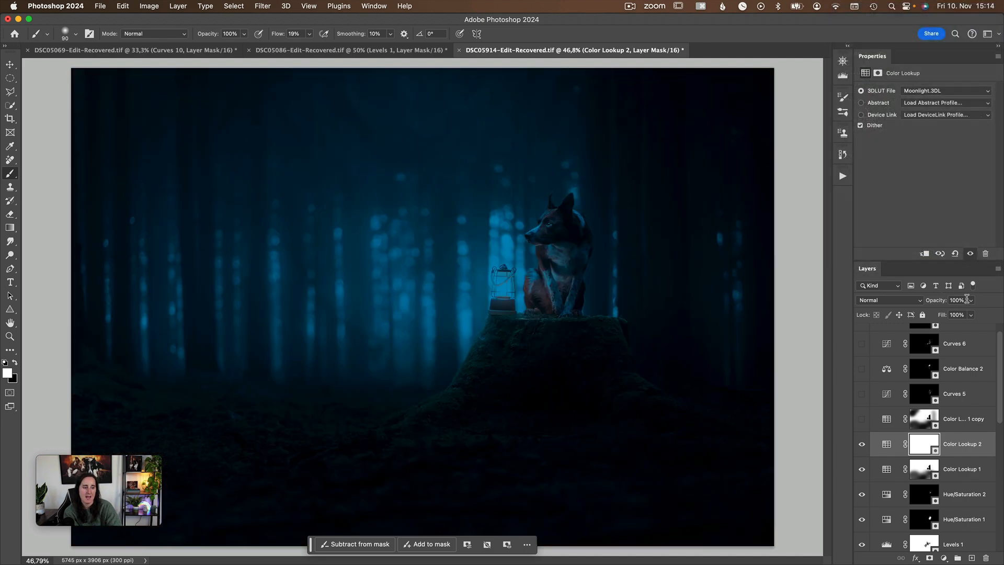
left_click(970, 301)
left_click(938, 313)
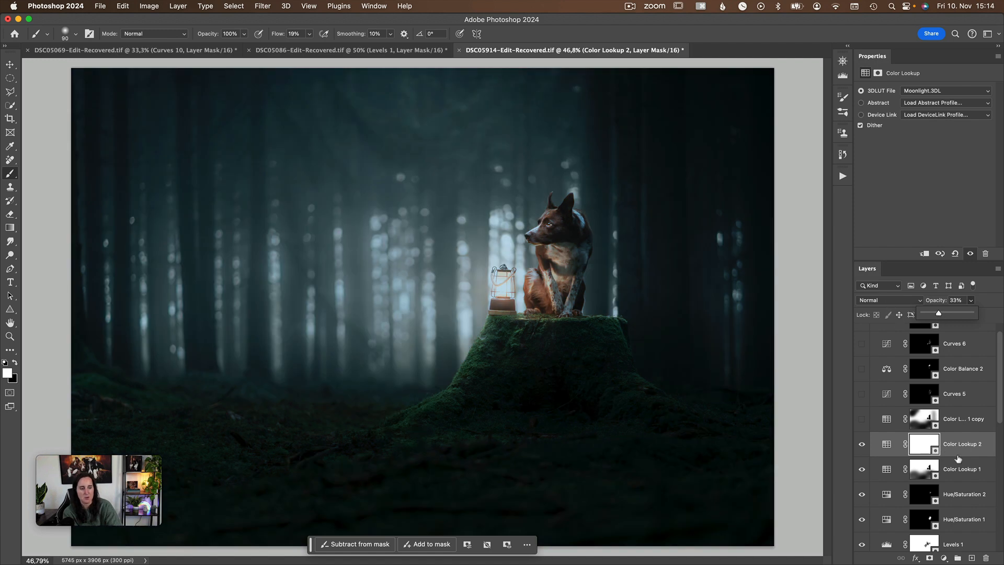
Try the LateSunset.3DL LUT on the Color Lookup 2 layer at 100% opacity.
left_click(887, 444)
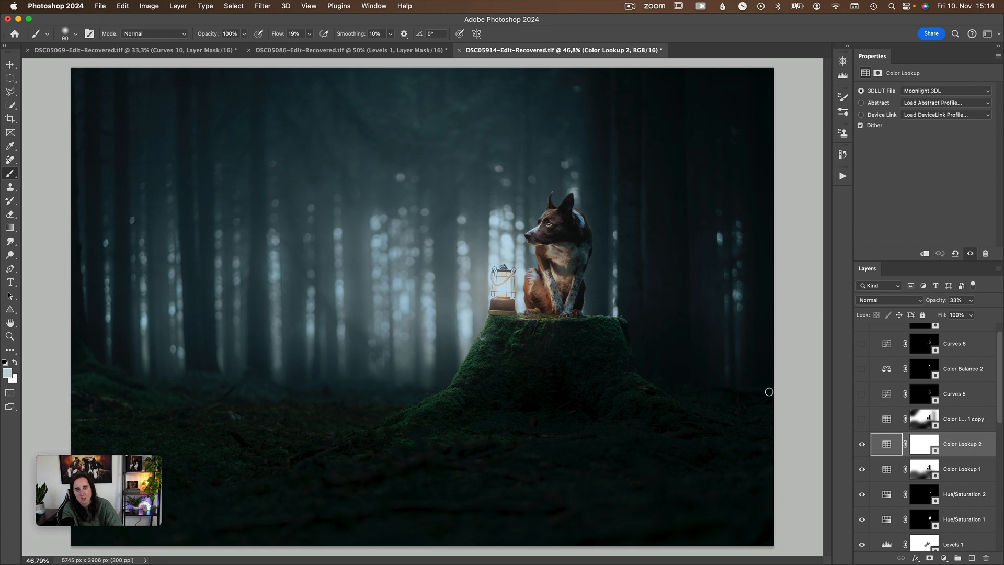
left_click(922, 88)
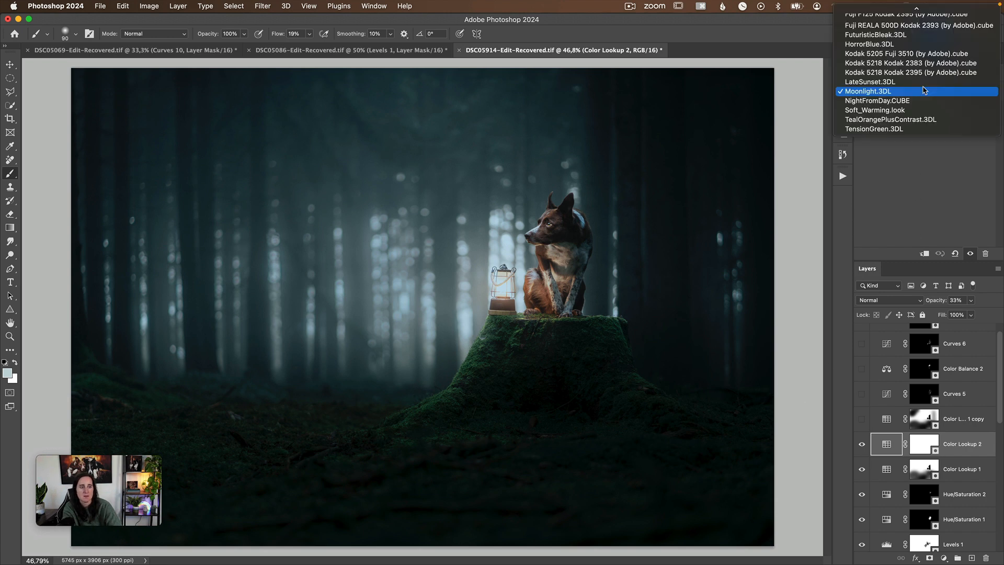
left_click(920, 102)
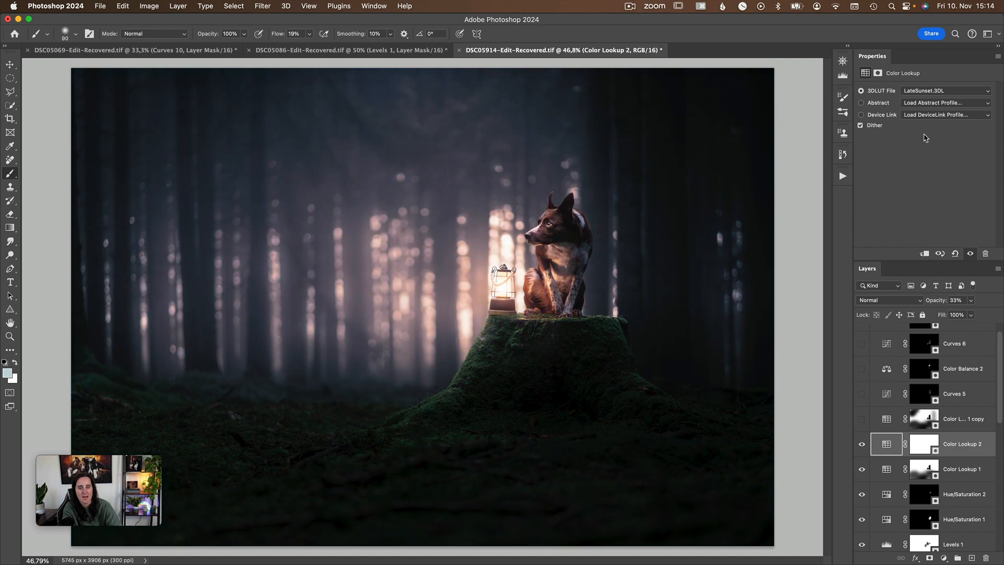
left_click(970, 300)
left_click_drag(964, 313, 1000, 312)
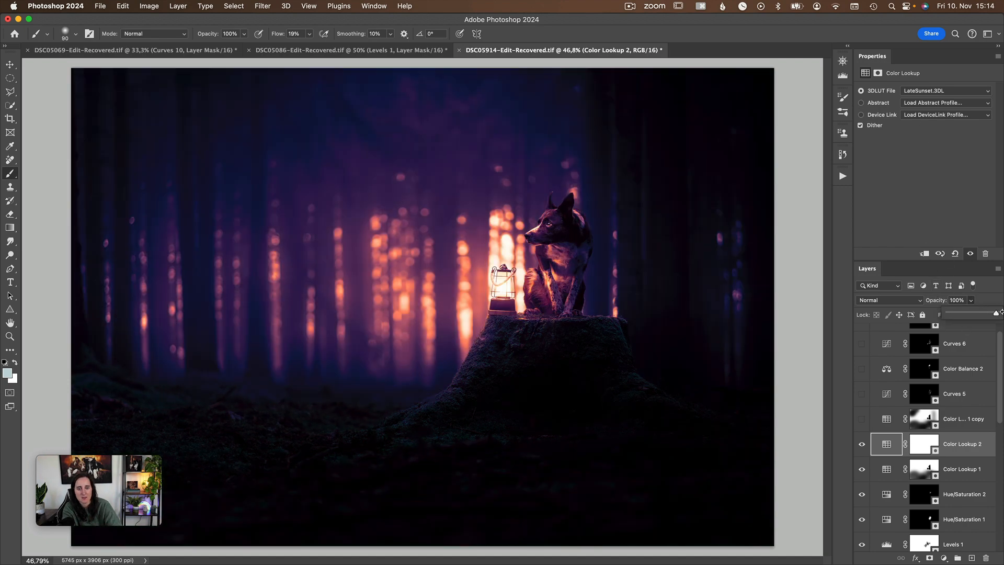
Delete the Color Lookup 2 layer.
left_click(961, 449)
key("BackSpace")
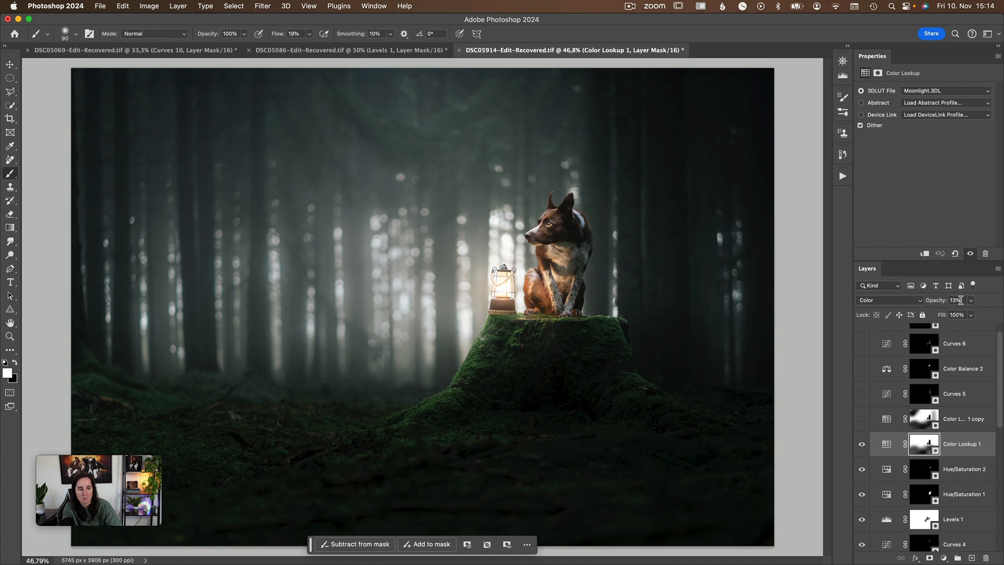
Compare the image with and without Color Lookup 1, and inspect the layer's mask as an overlay.
left_click(864, 448)
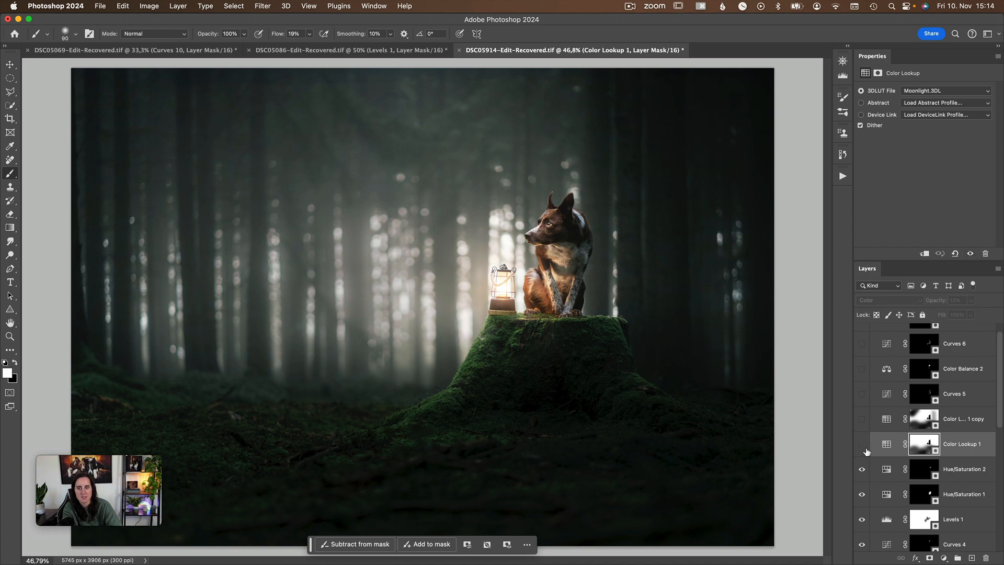
left_click(865, 449)
left_click(866, 449)
left_click(865, 449)
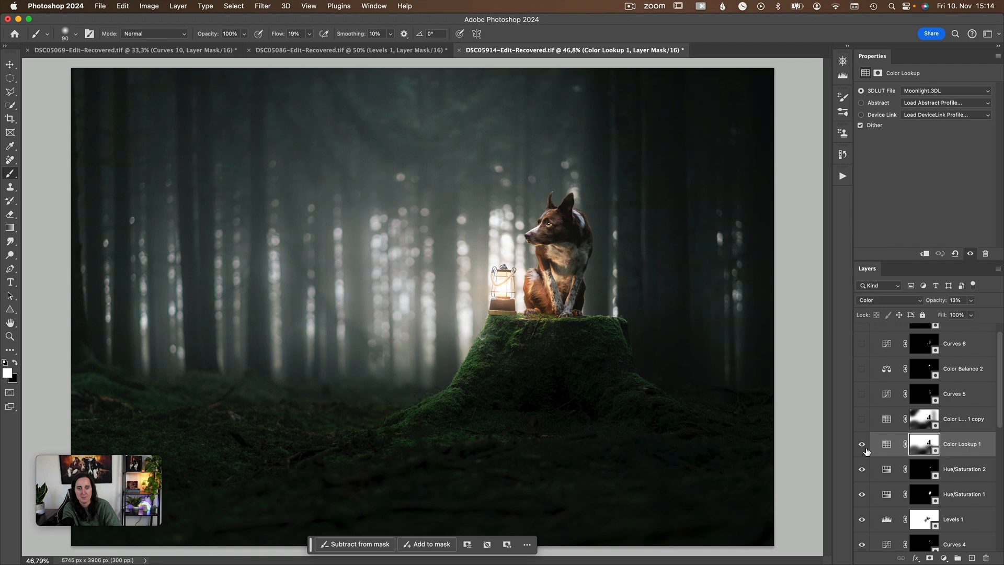
key("backslash")
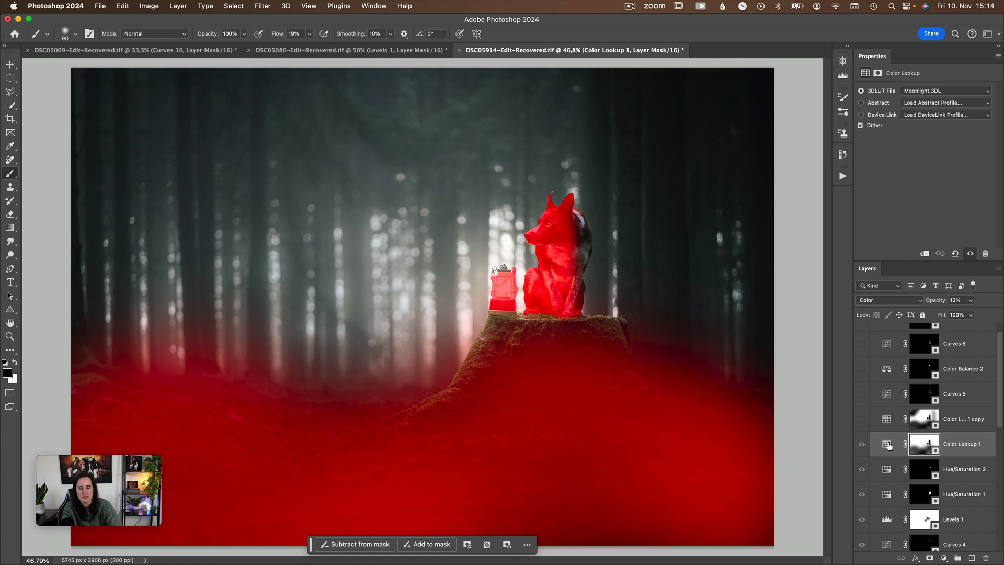
key("backslash")
key("x")
left_click(914, 448)
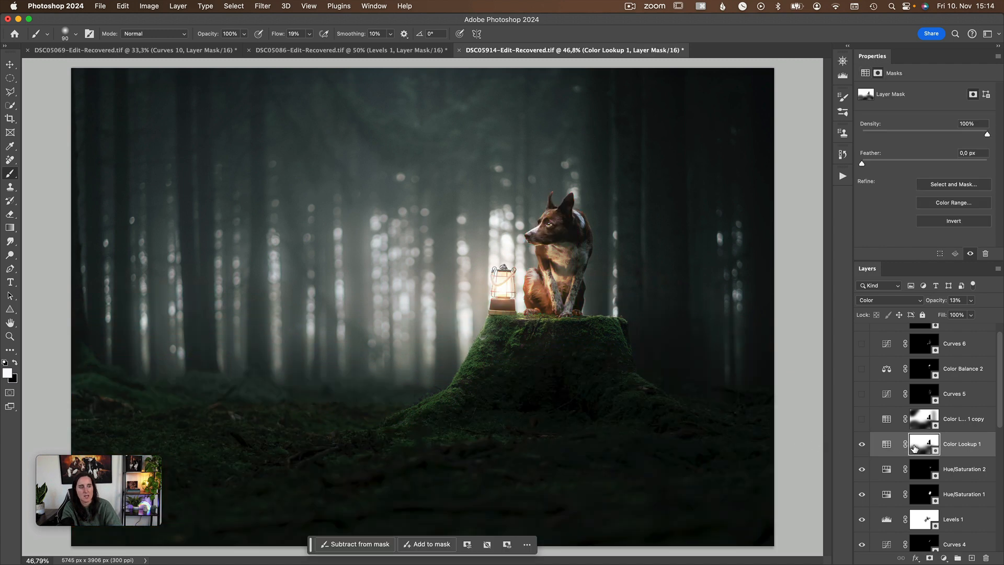
Show the Color Lookup 1 copy layer and compare the image with and without it.
left_click(884, 418)
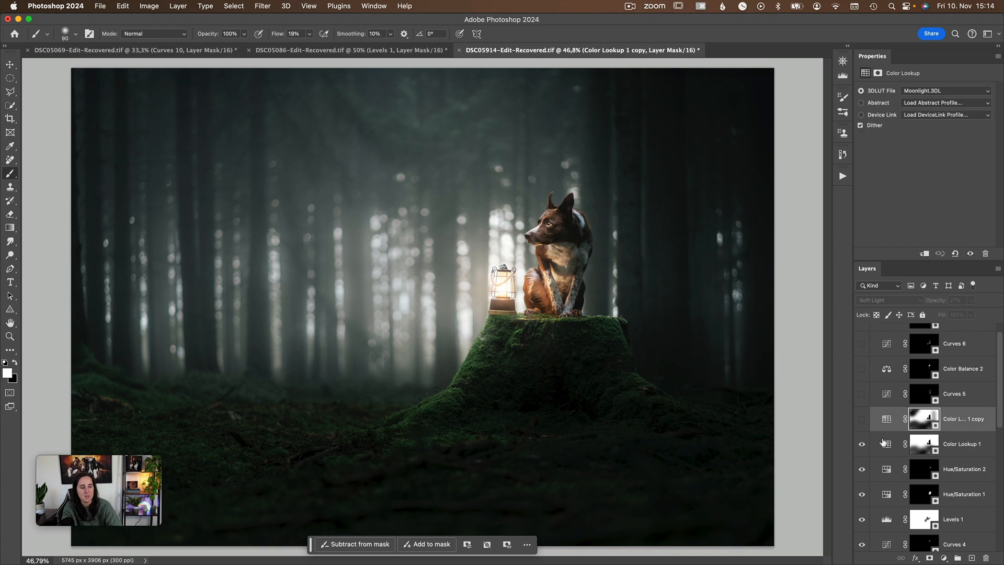
left_click(862, 420)
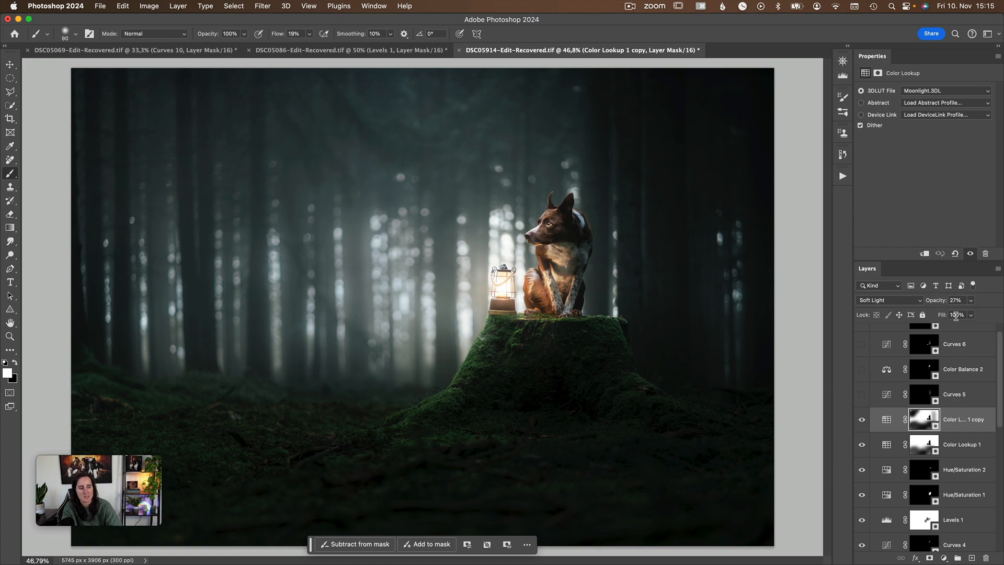
left_click(862, 420)
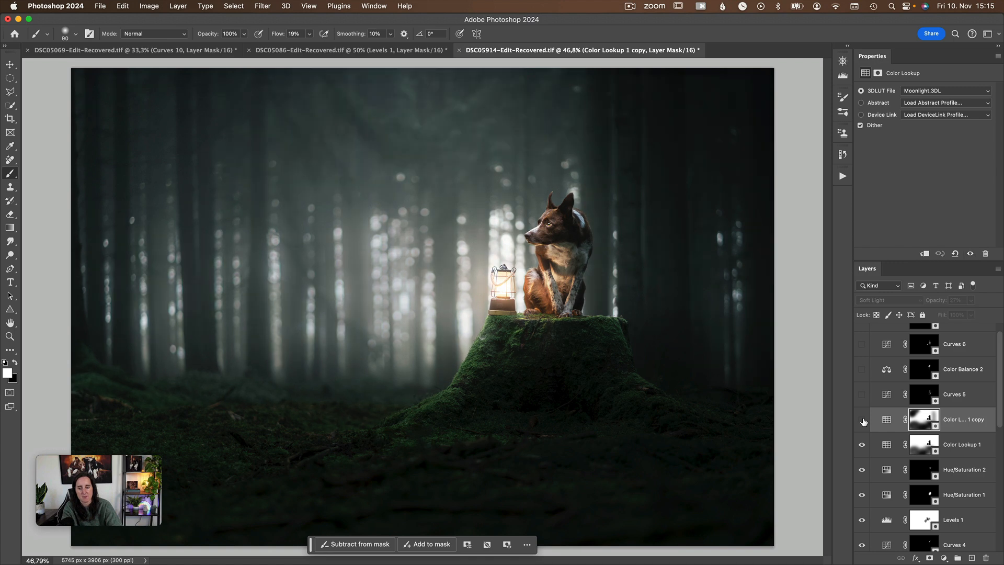
left_click(862, 420)
left_click(861, 420)
left_click(862, 420)
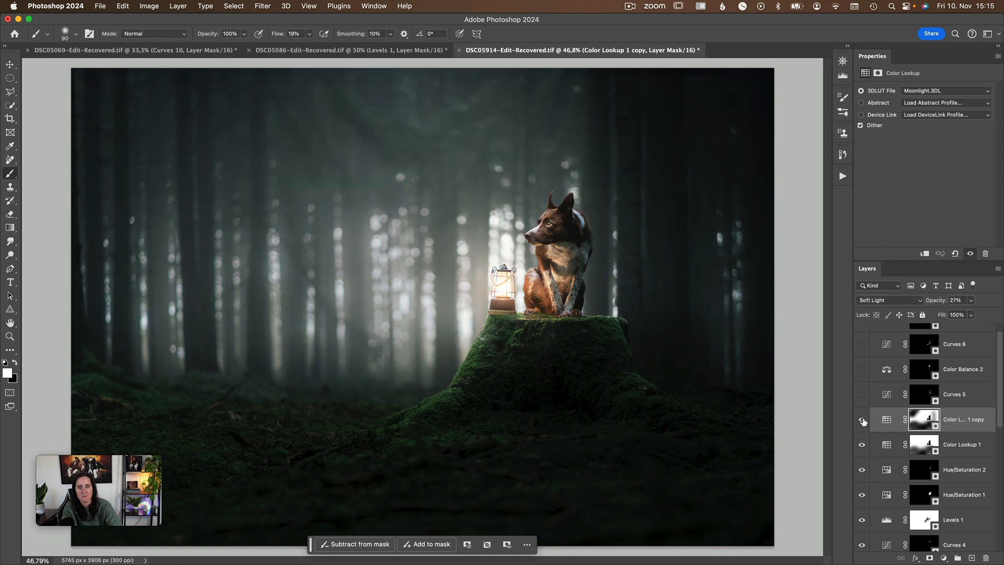
left_click(862, 420)
left_click(861, 420)
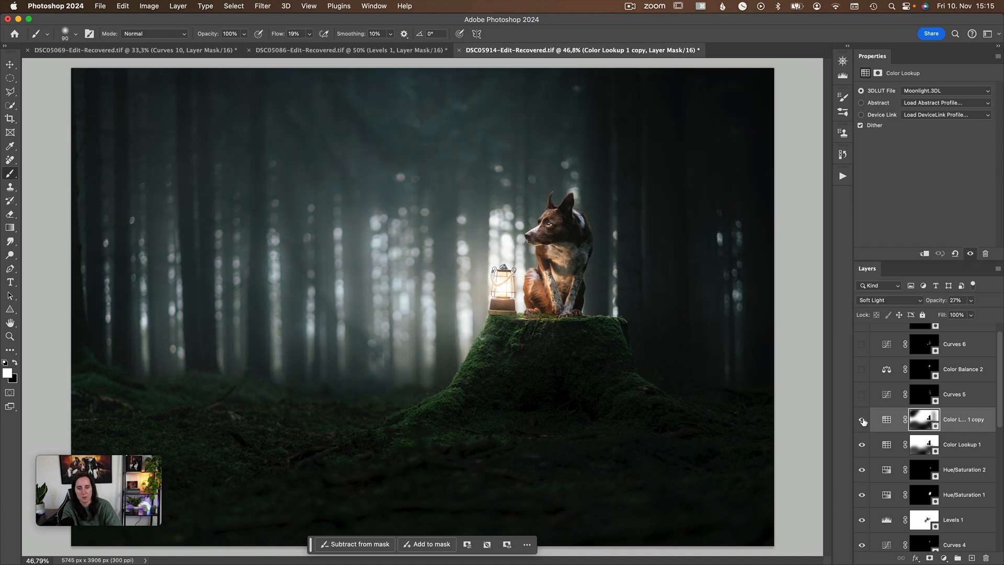
left_click(861, 420)
left_click(861, 420)
Inspect the mask of the Color Lookup 1 copy layer as a colored overlay on the image.
key("x")
key("backslash")
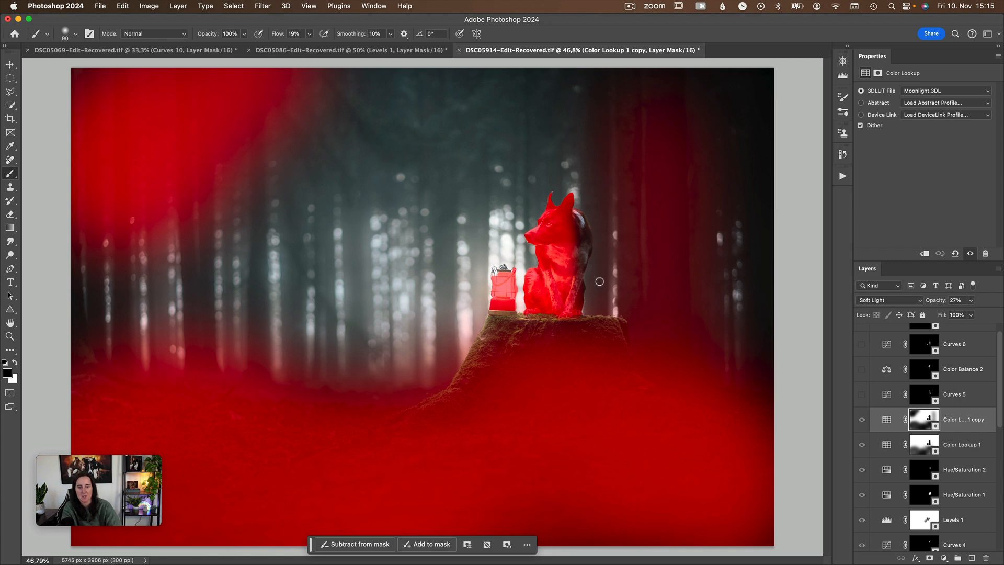
key("backslash")
key("x")
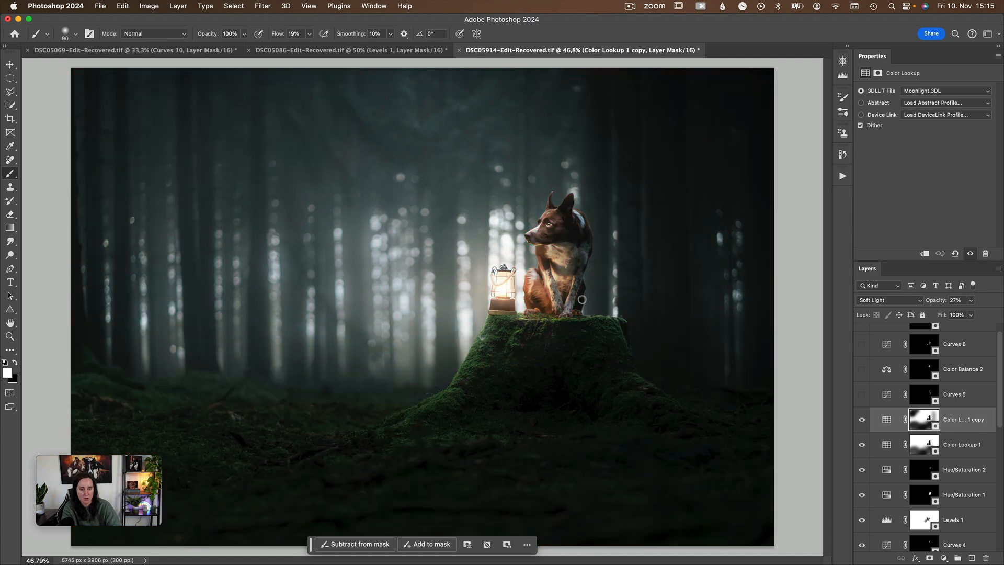
Show the Curves 5 layer, examining its mask overlay and its before-and-after effect on the dog.
scroll(871, 426, "up", 2)
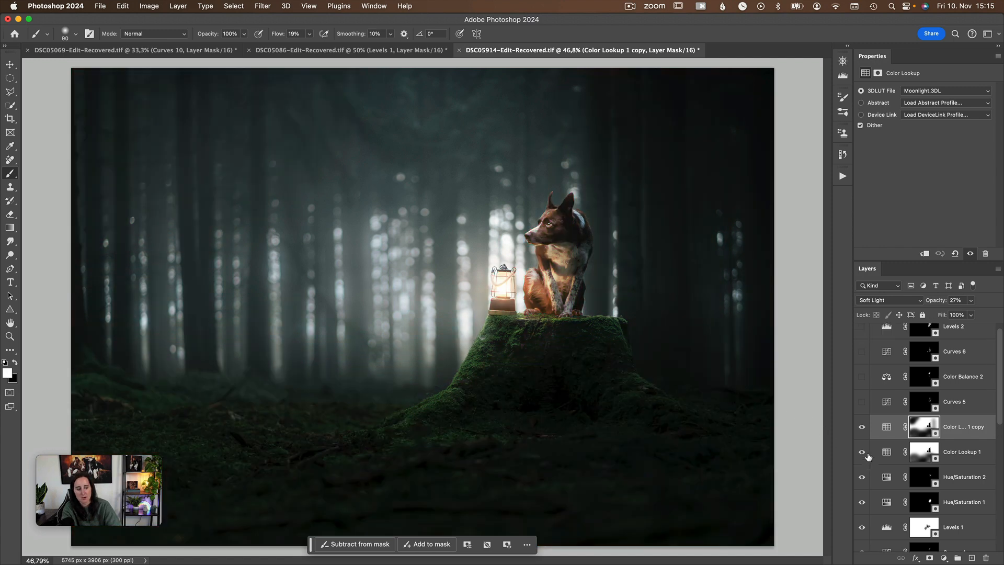
left_click(891, 413)
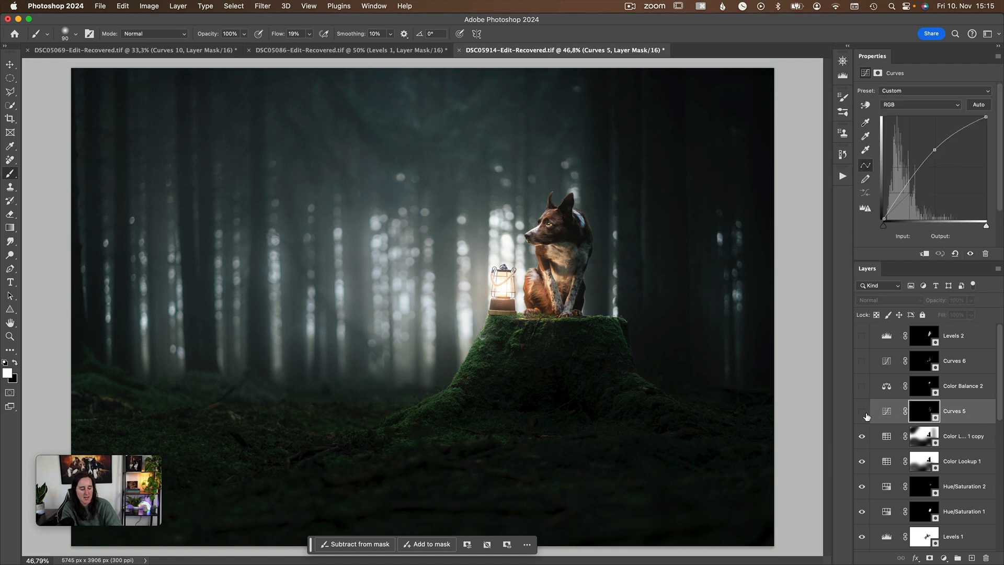
left_click(862, 412)
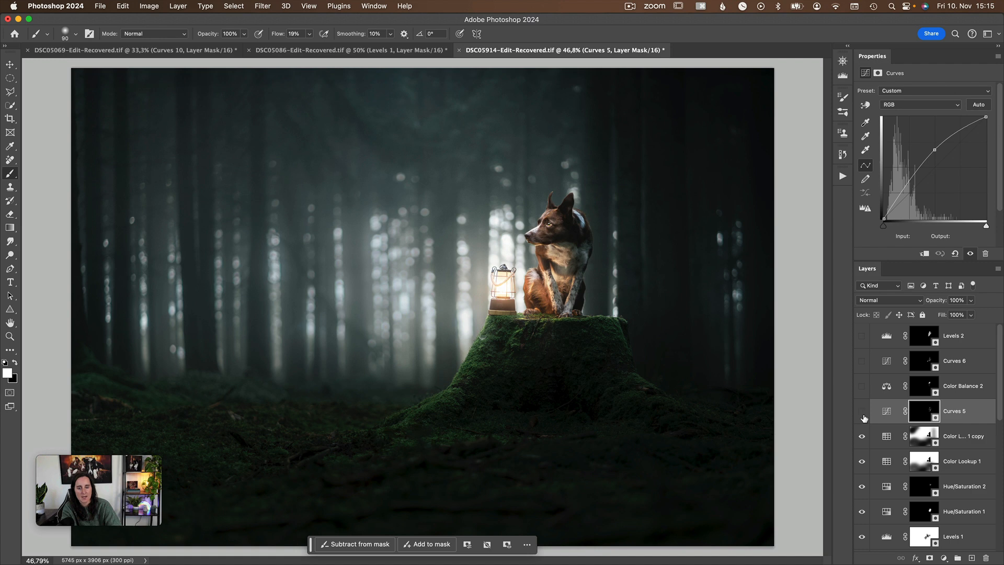
left_click(862, 411)
key("x")
key("backslash")
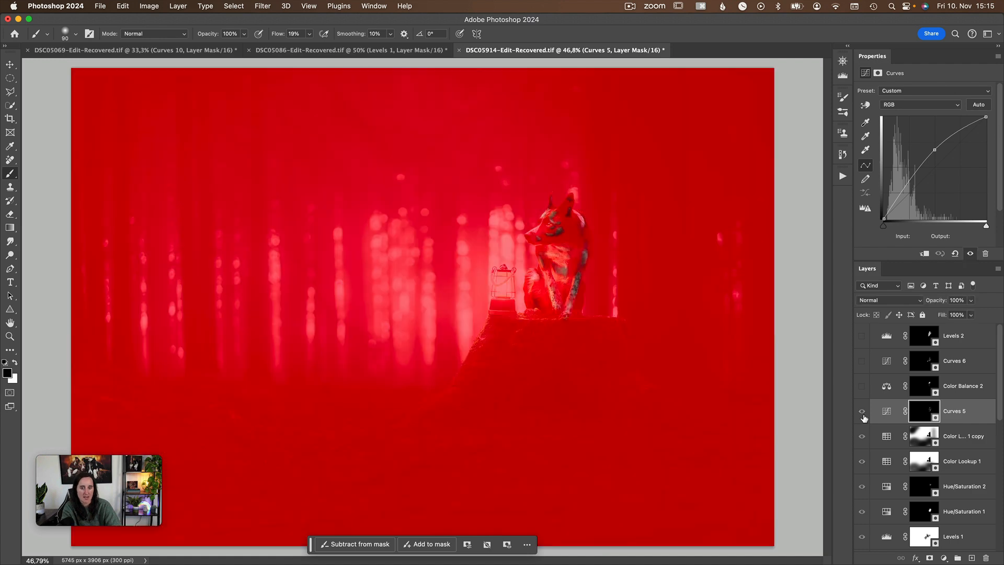
key("backslash")
key("x")
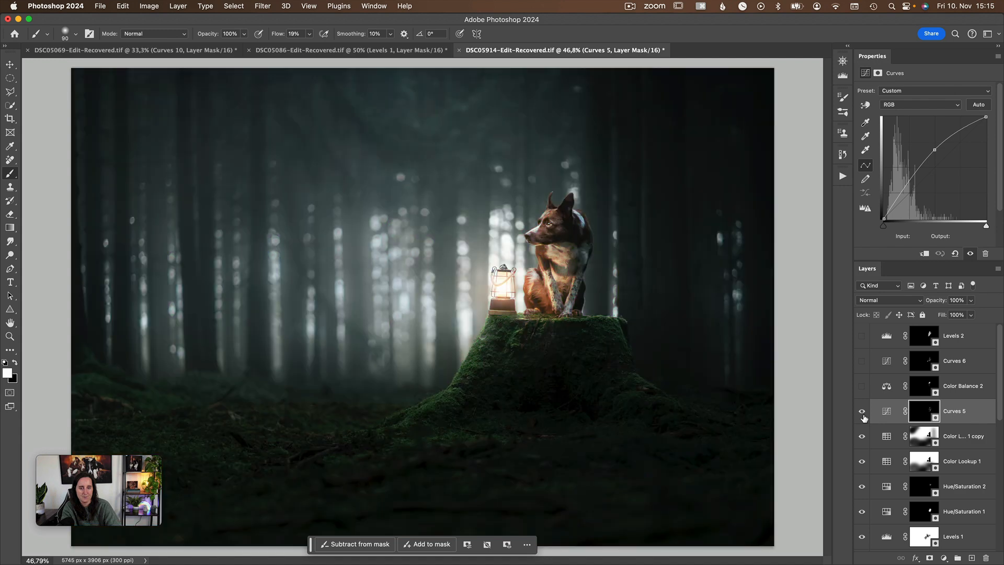
left_click(862, 411)
left_click(862, 412)
Show the Color Balance 2 layer, examining its before-and-after effect and its mask overlay on the dog's head.
left_click(884, 387)
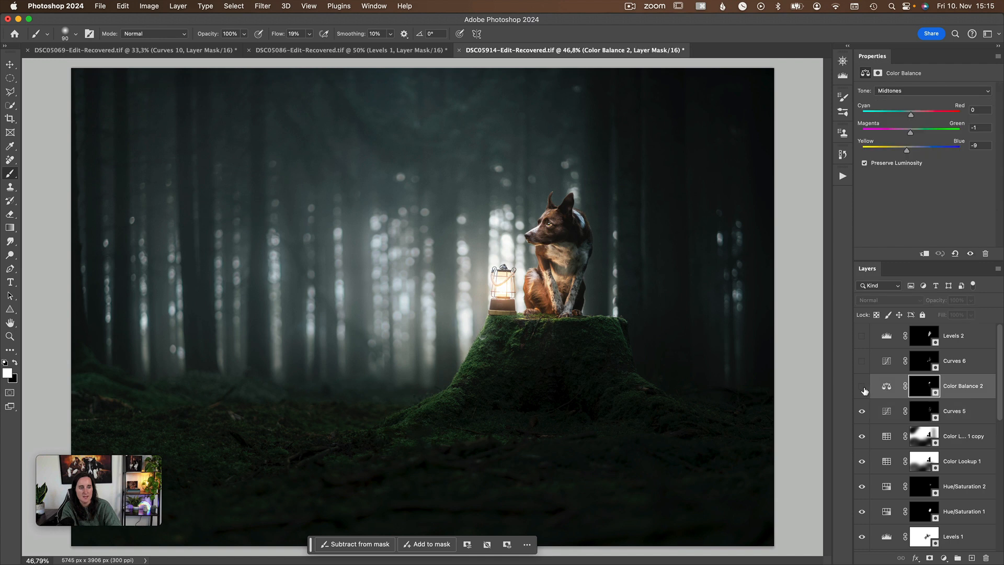
left_click(862, 387)
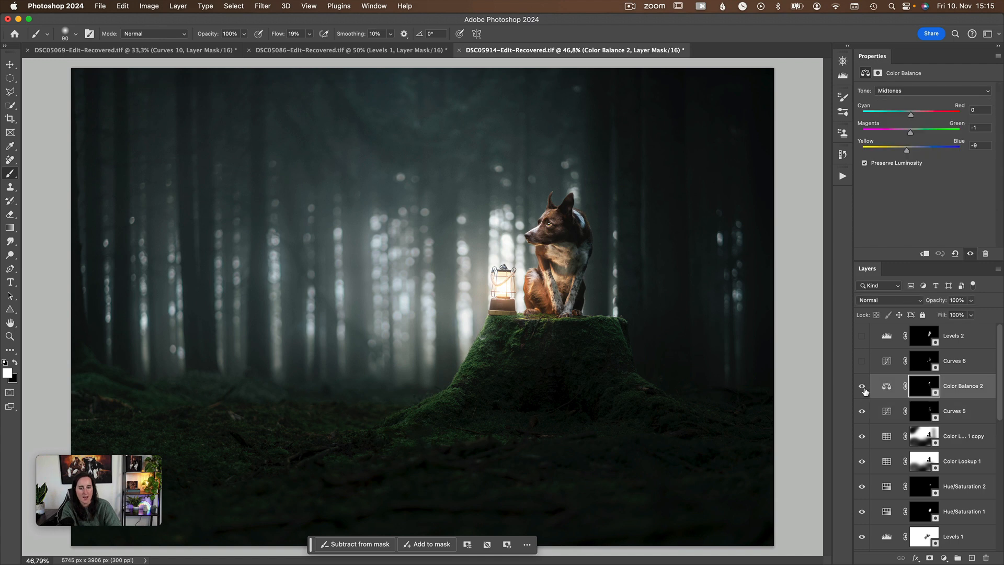
left_click(862, 387)
left_click(862, 388)
key("backslash")
key("x")
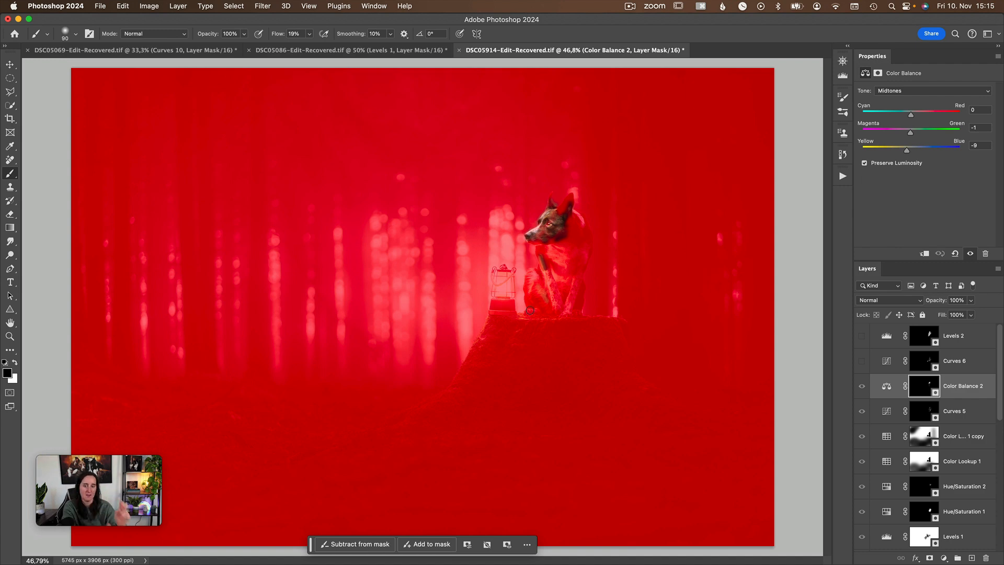
key("backslash")
key("x")
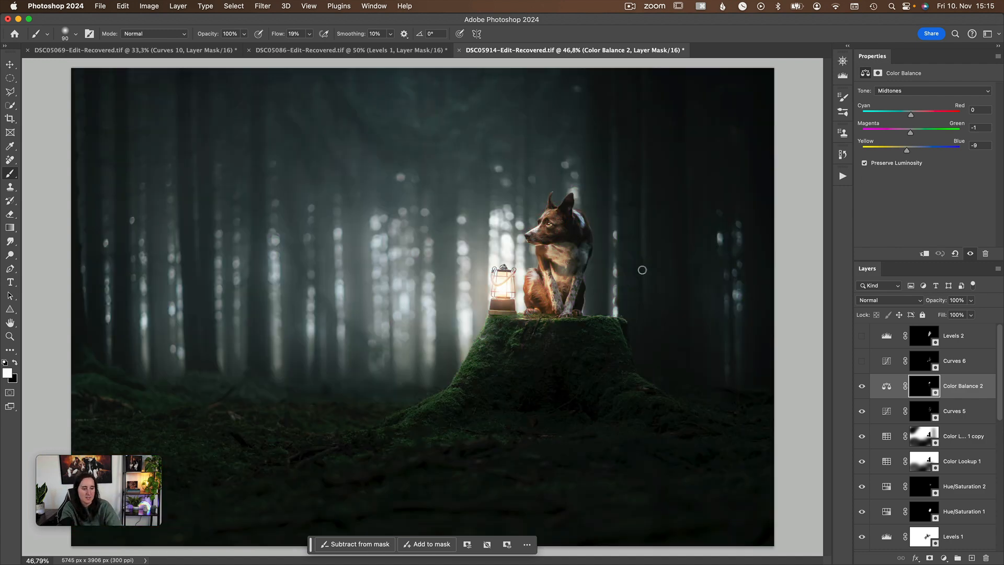
Show the Curves 6 and Levels 2 layers, comparing the image with and without Levels 2.
left_click(885, 364)
left_click(862, 361)
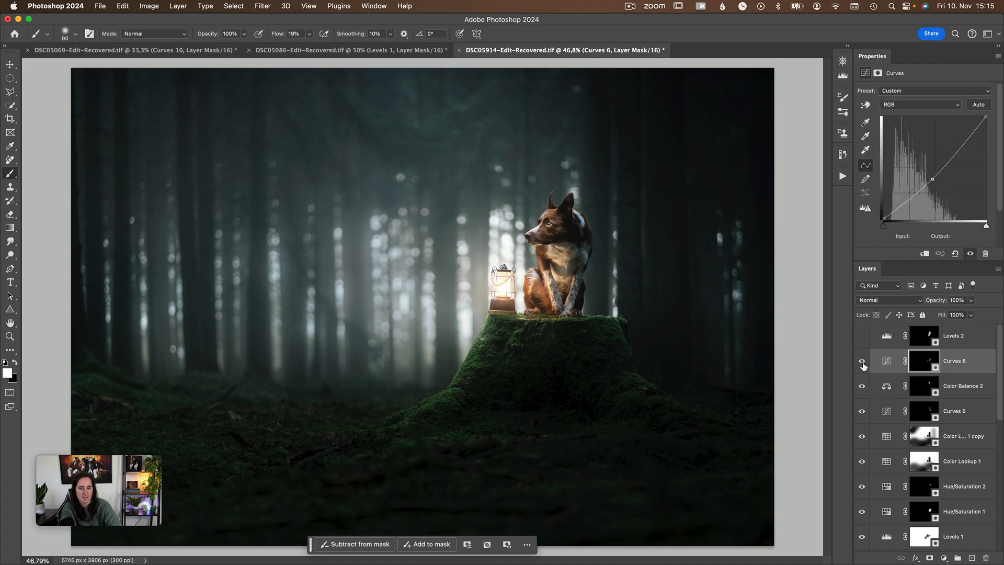
left_click(890, 342)
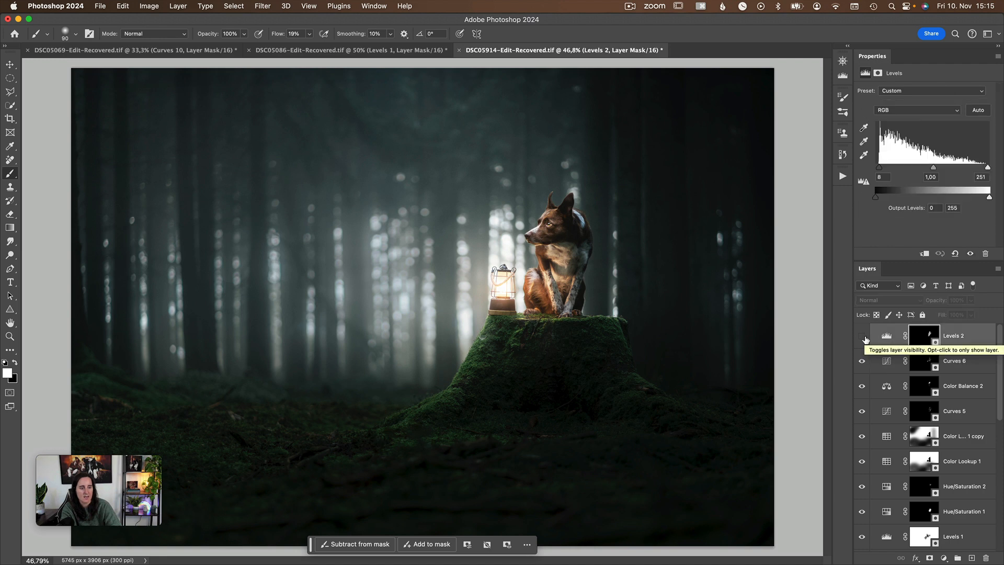
left_click(866, 340)
left_click(866, 339)
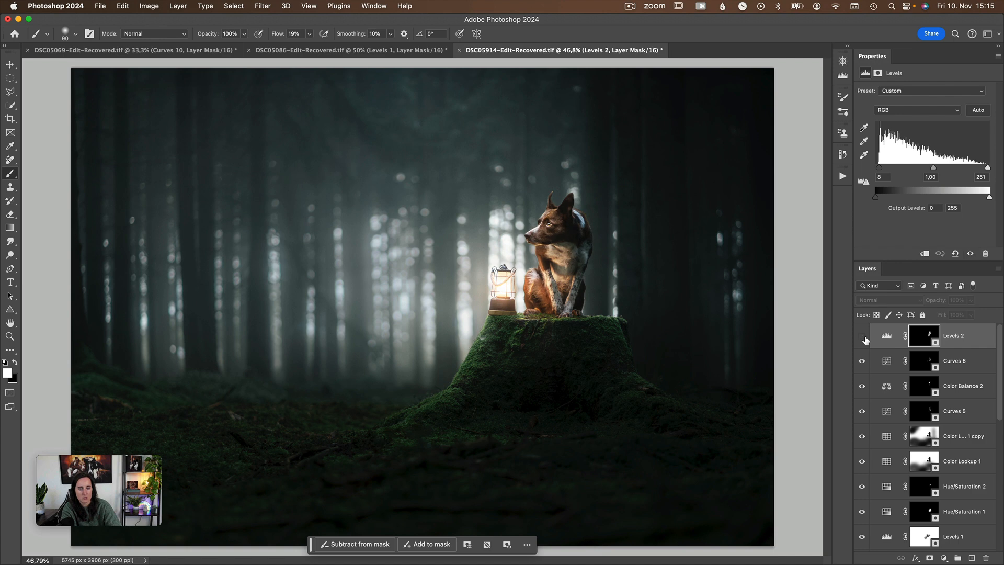
left_click(865, 340)
left_click(866, 339)
left_click(860, 339)
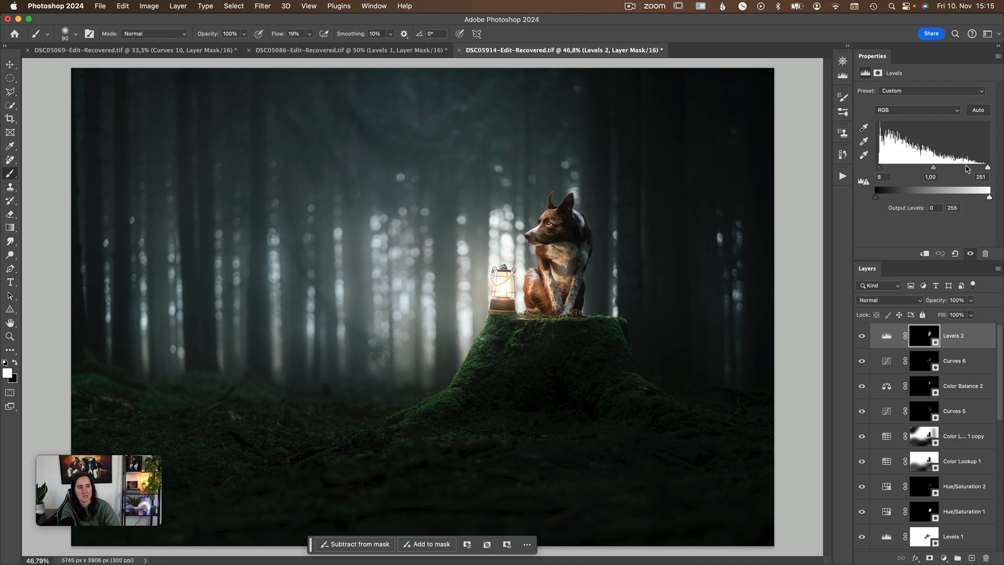
Try a small shift of the Levels 2 white input point, undo it, and compare the image with and without the layer.
left_click_drag(992, 166, 988, 166)
key("super+z")
left_click(862, 336)
left_click(862, 338)
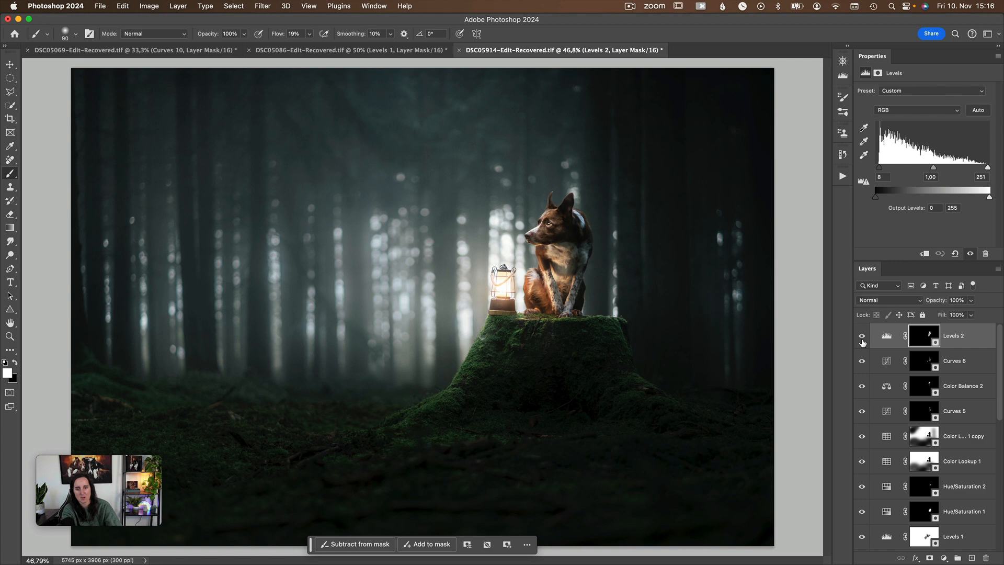
left_click(862, 338)
left_click(862, 337)
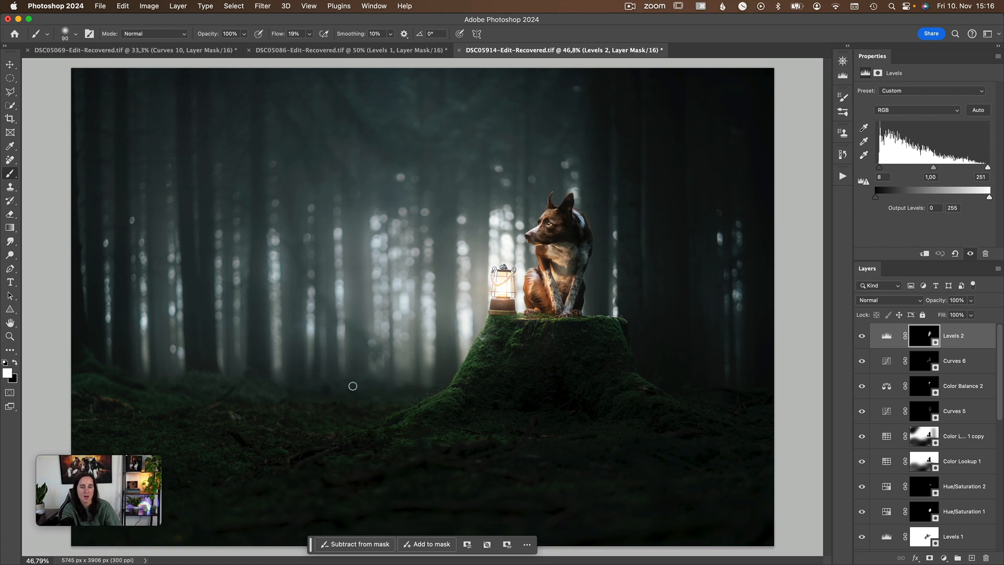
Review the complete layer stack from Levels 2 down to Layer 2, including the settings of Color Lookup 1 and its copy.
scroll(883, 448, "down", 8)
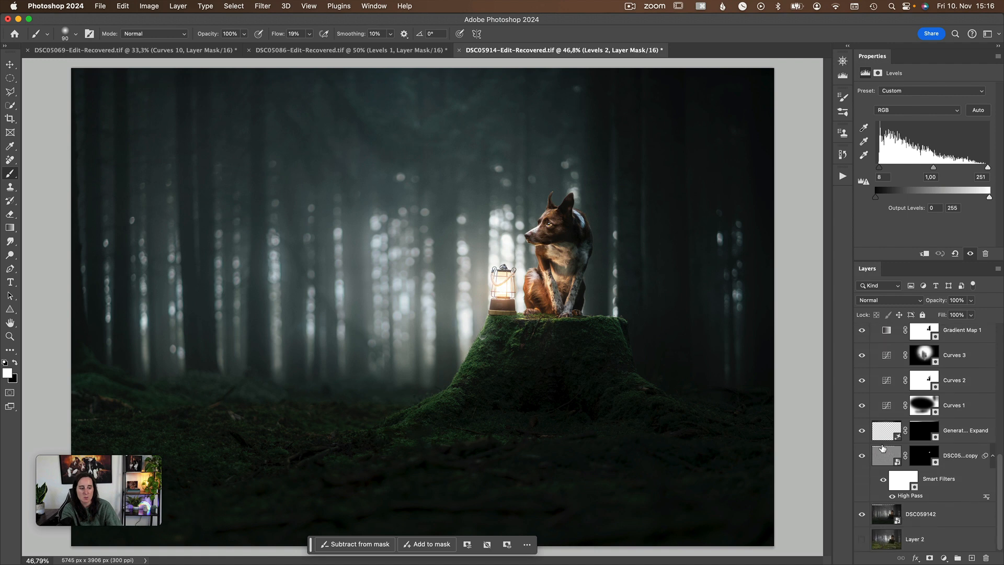
scroll(882, 447, "up", 7)
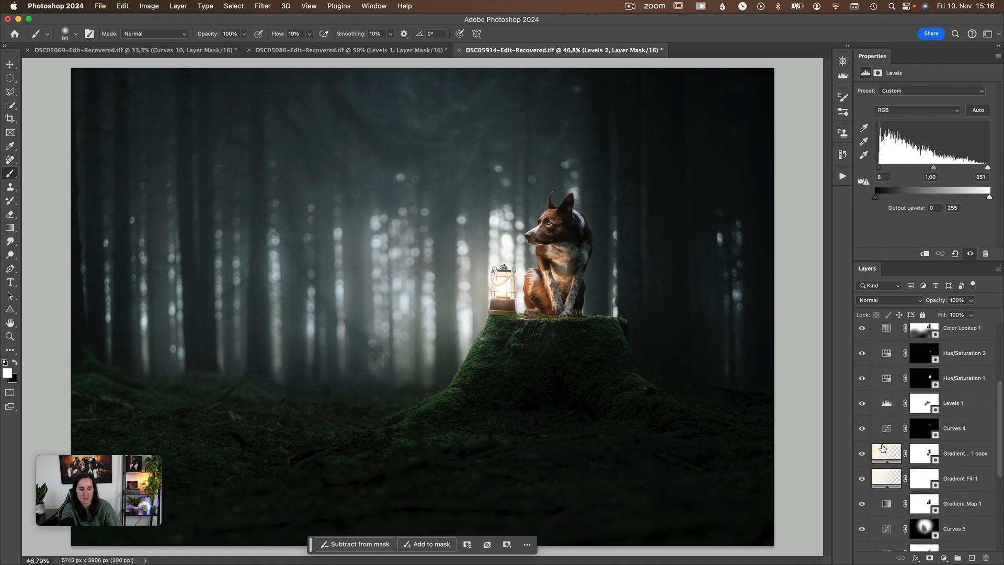
scroll(882, 448, "down", 3)
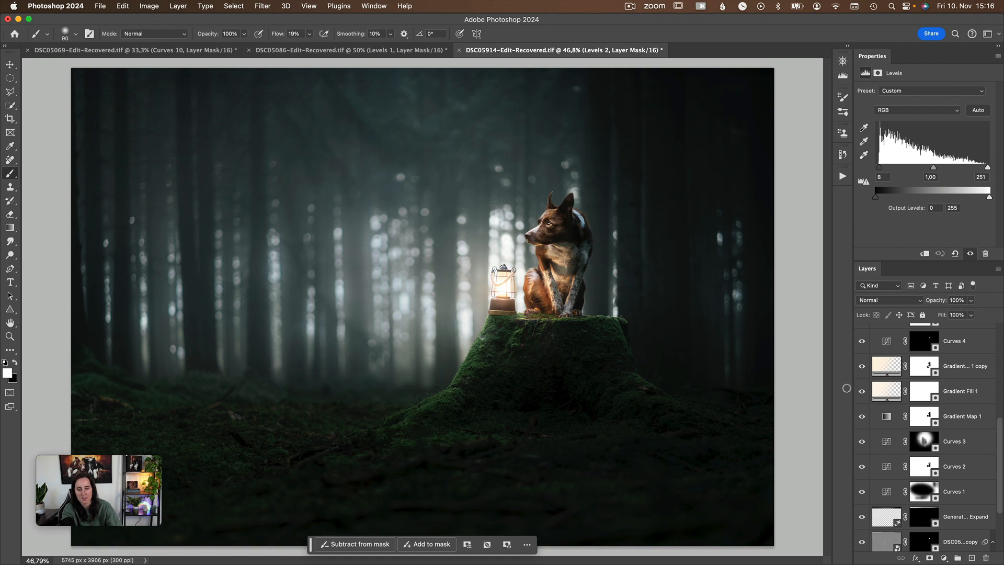
scroll(884, 394, "up", 4)
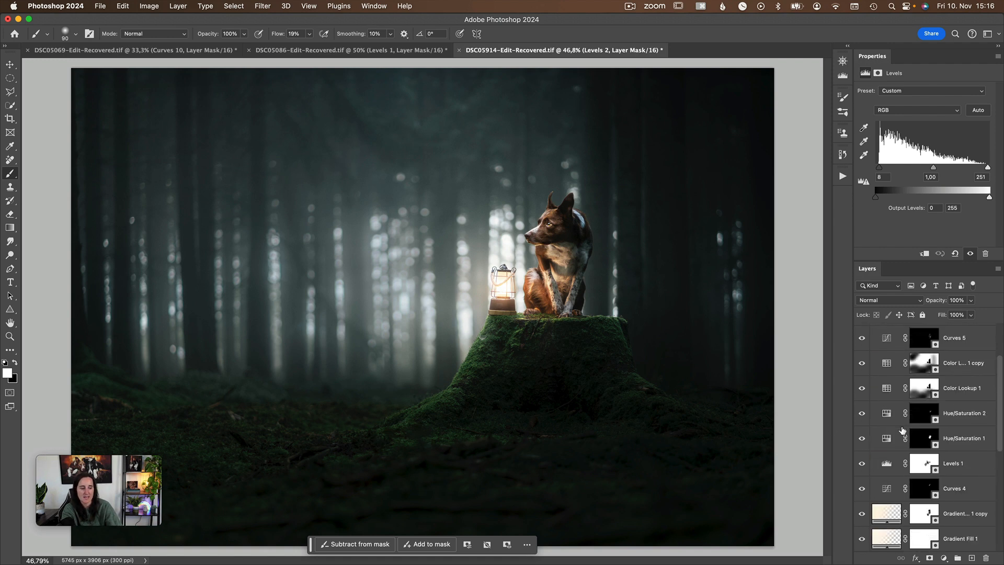
left_click(885, 390)
left_click(885, 367)
scroll(915, 435, "up", 3)
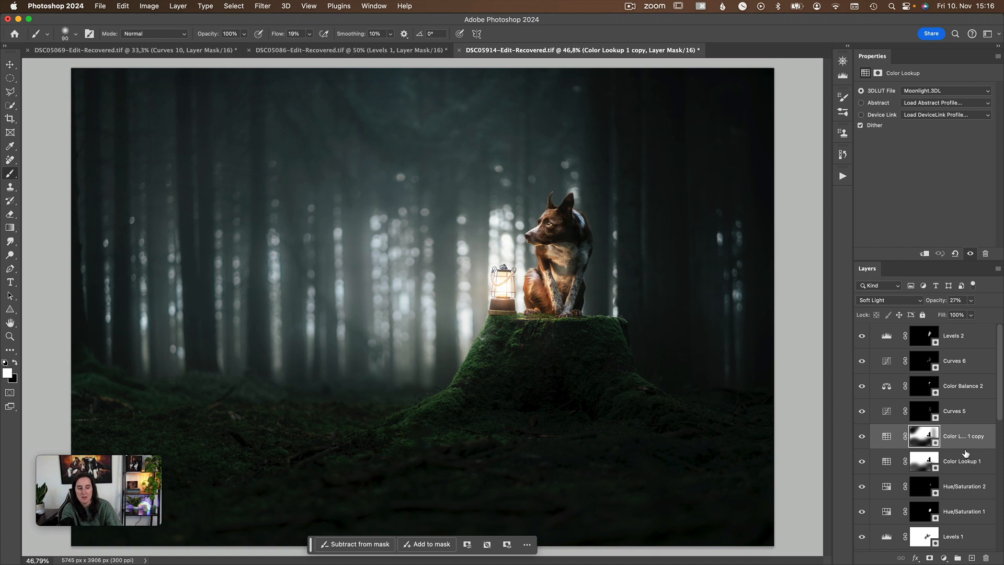
scroll(945, 446, "down", 8)
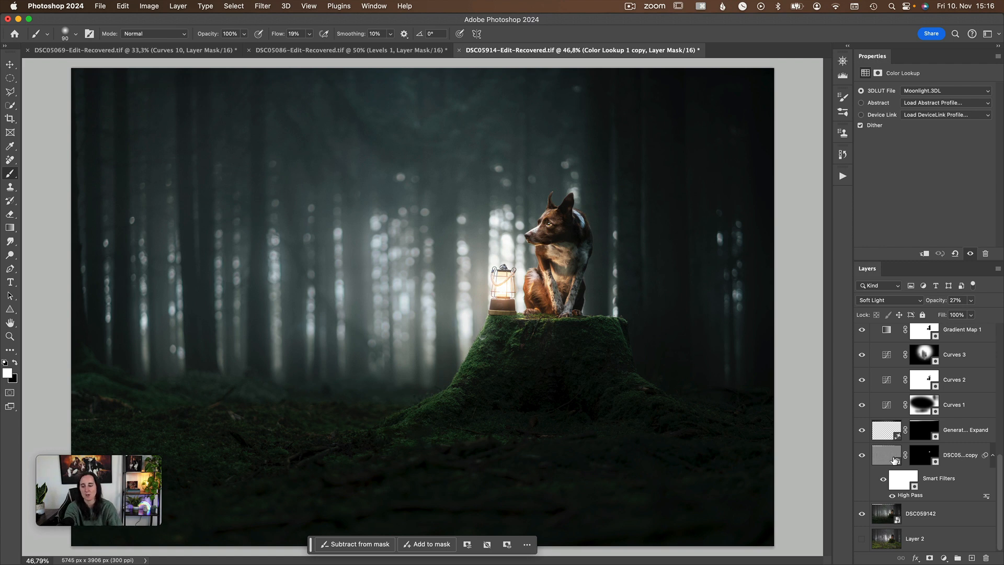
scroll(933, 451, "up", 3)
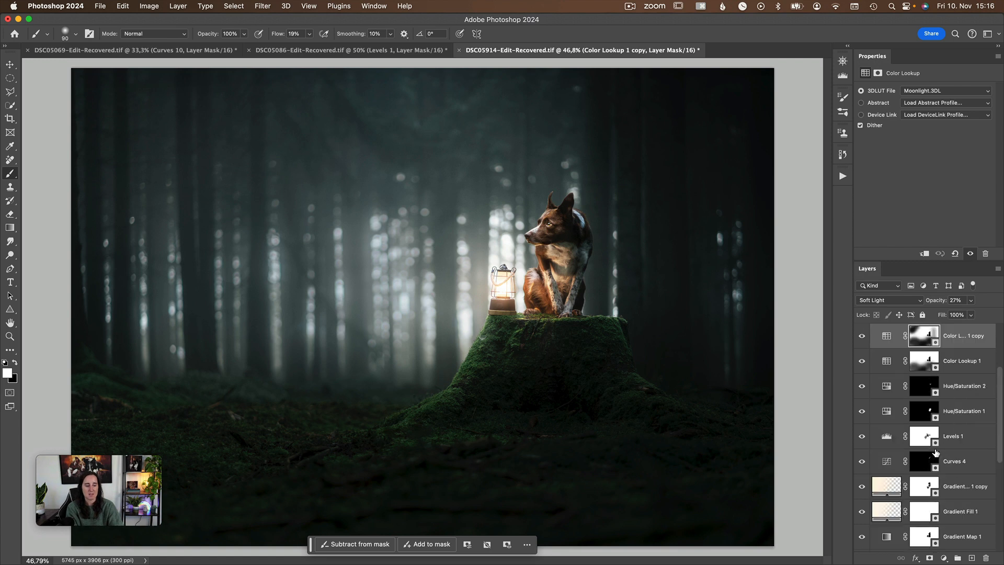
scroll(934, 451, "down", 3)
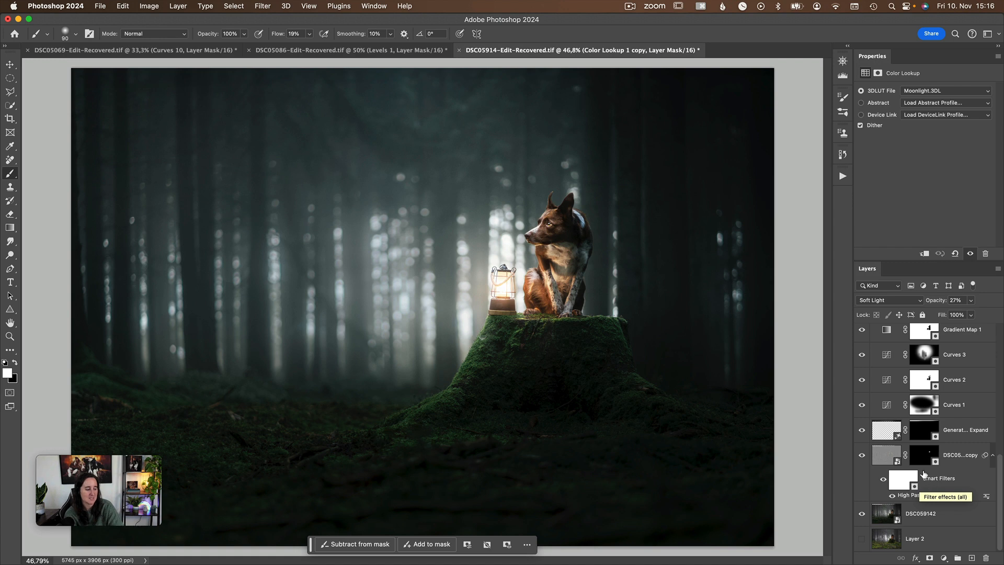
scroll(888, 447, "up", 10)
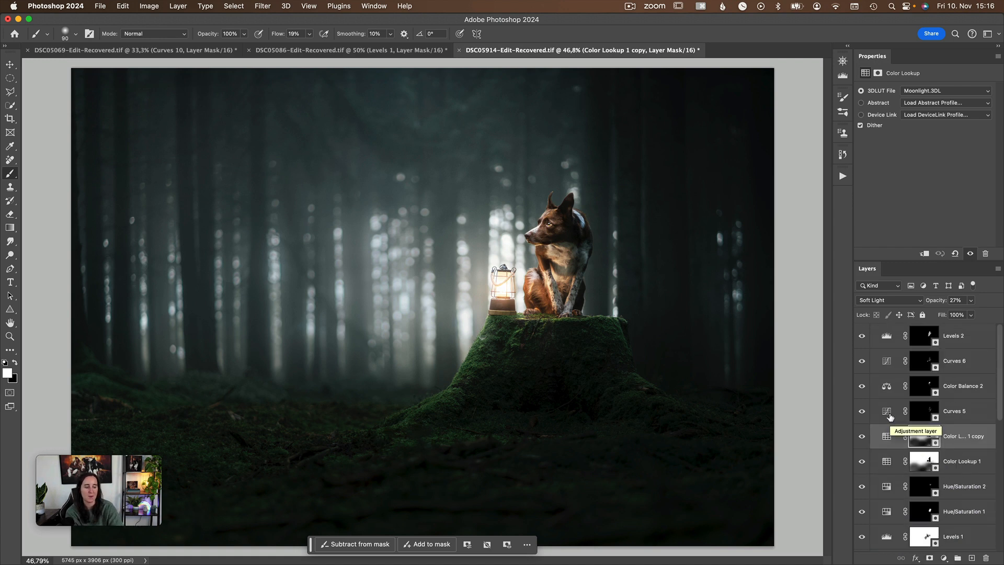